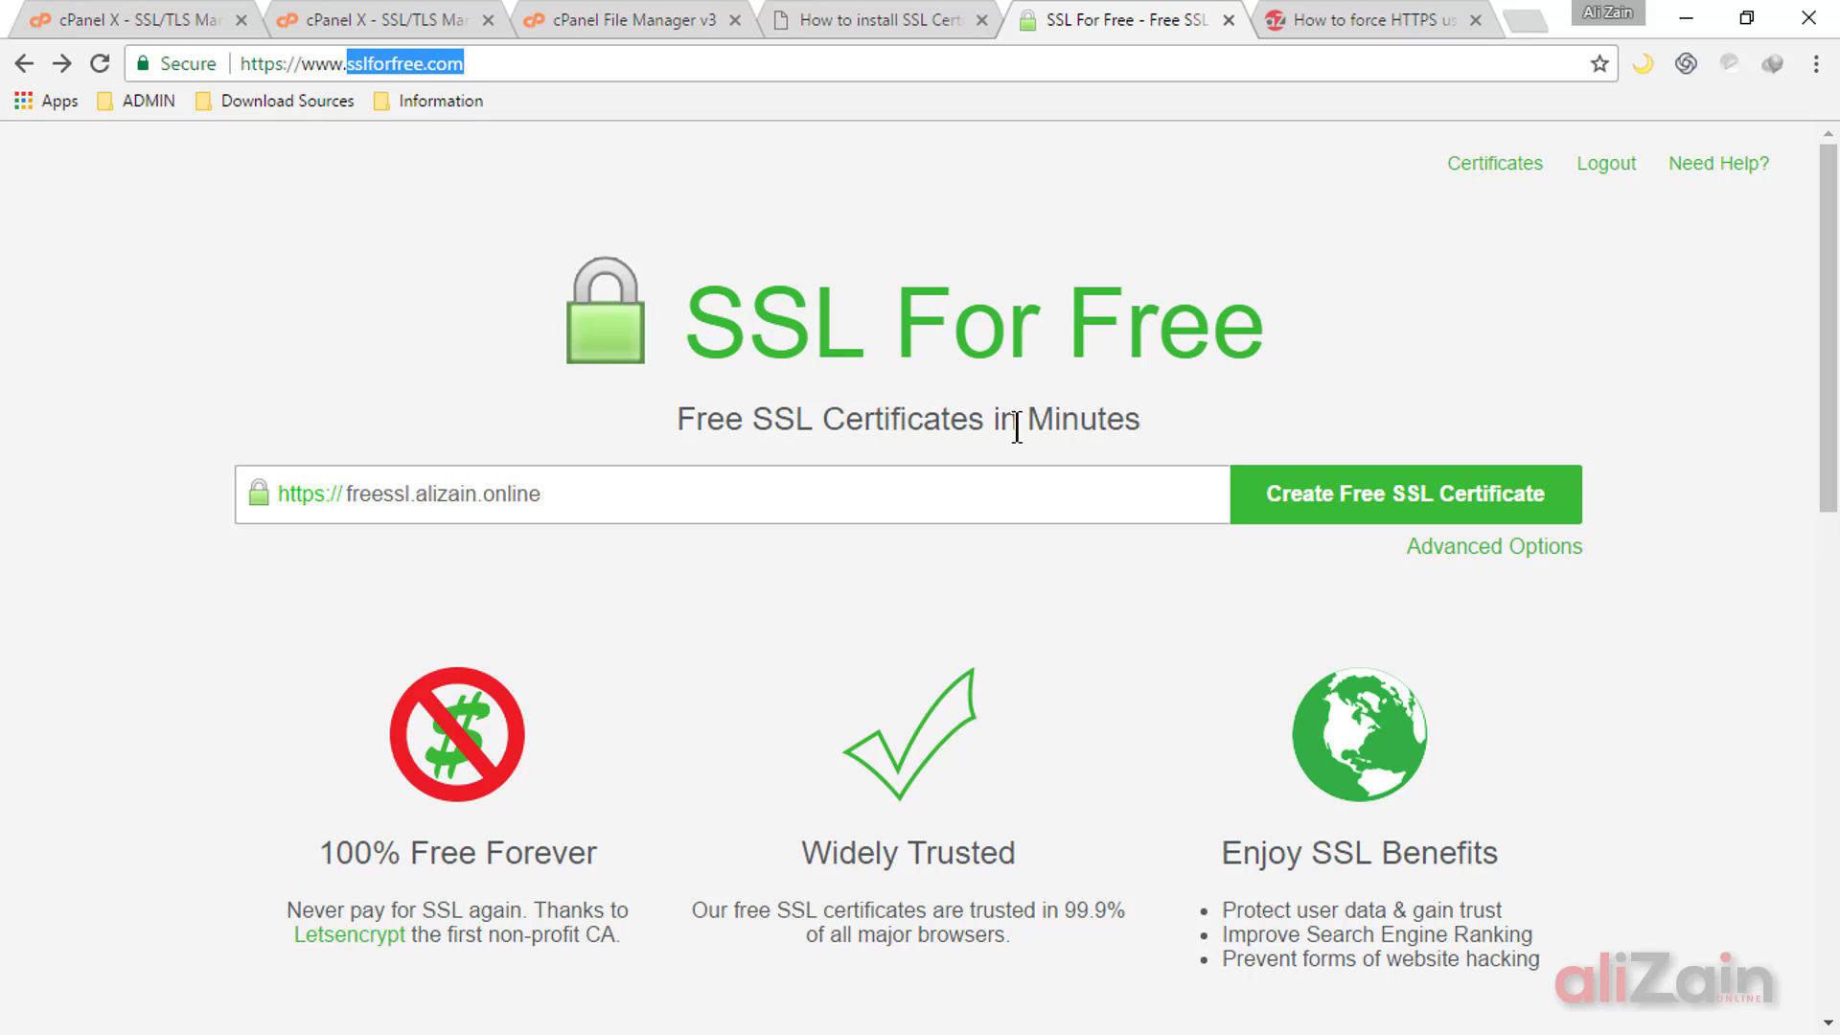
# Step: Start a free SSL certificate request for freessl.alizain.online and choose Manual Verification as the domain validation method
pyautogui.click(622, 498)
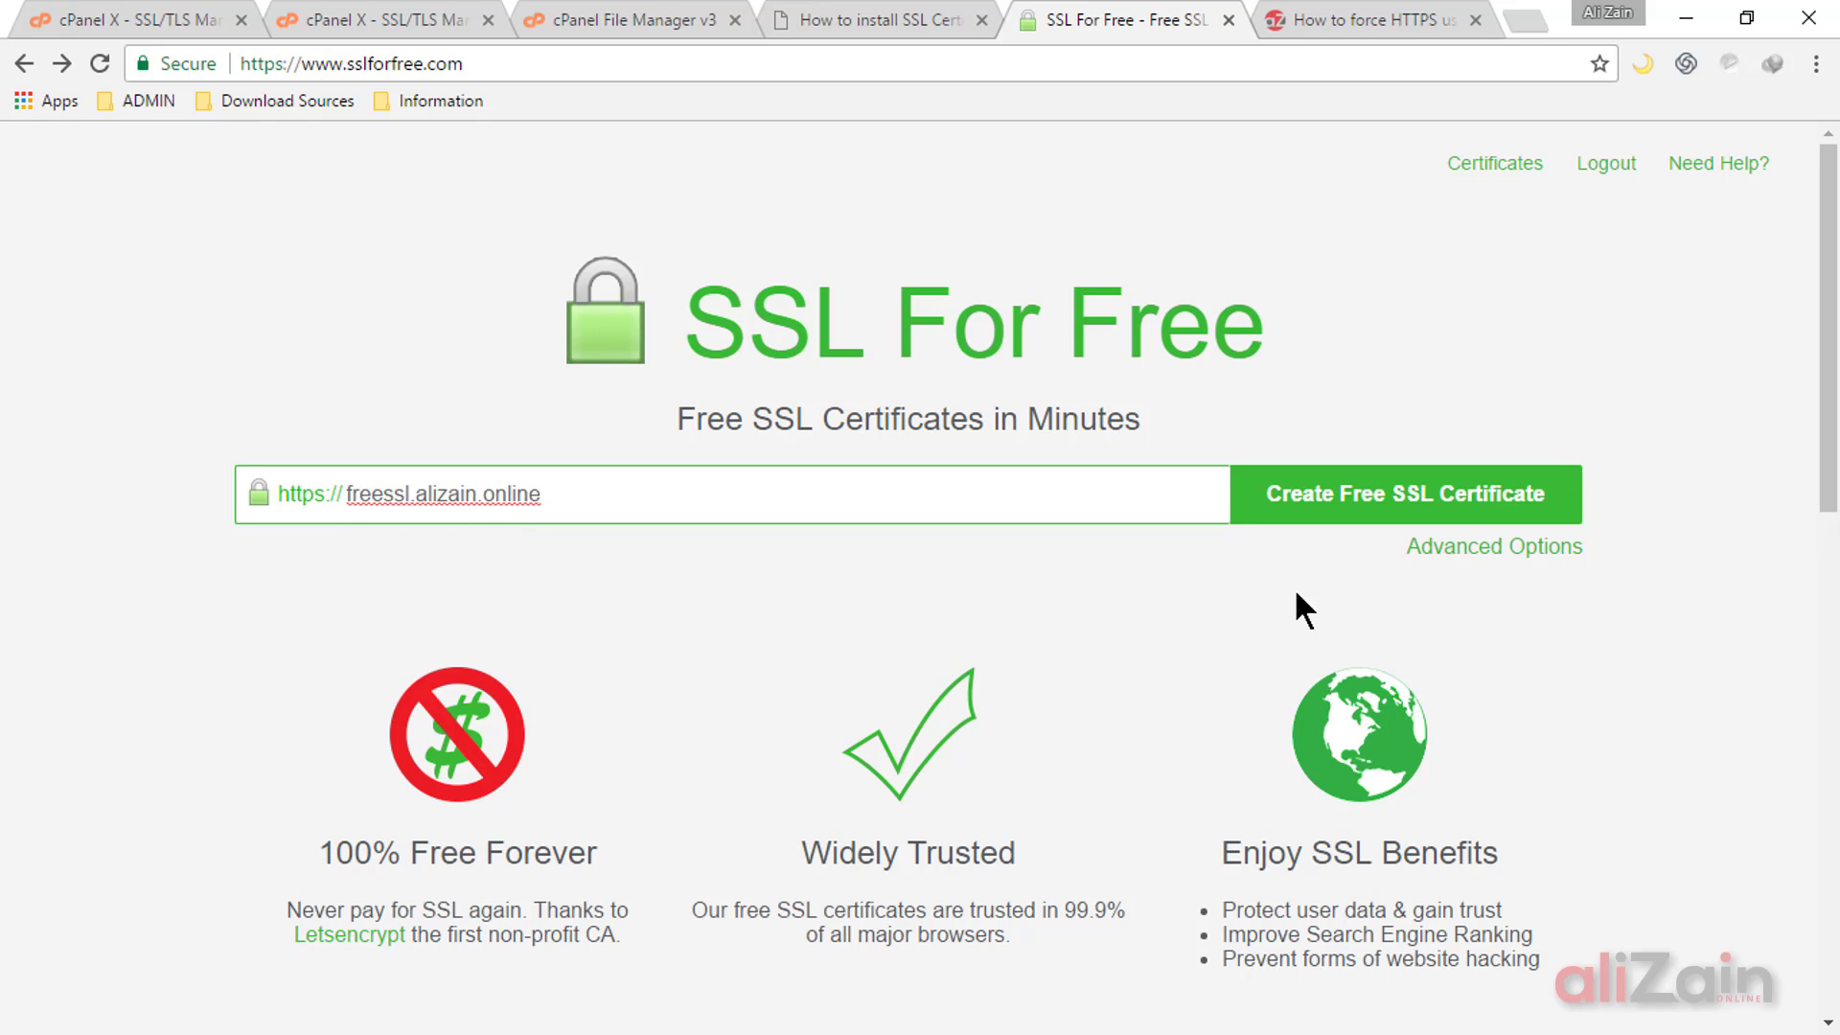
pyautogui.click(1380, 505)
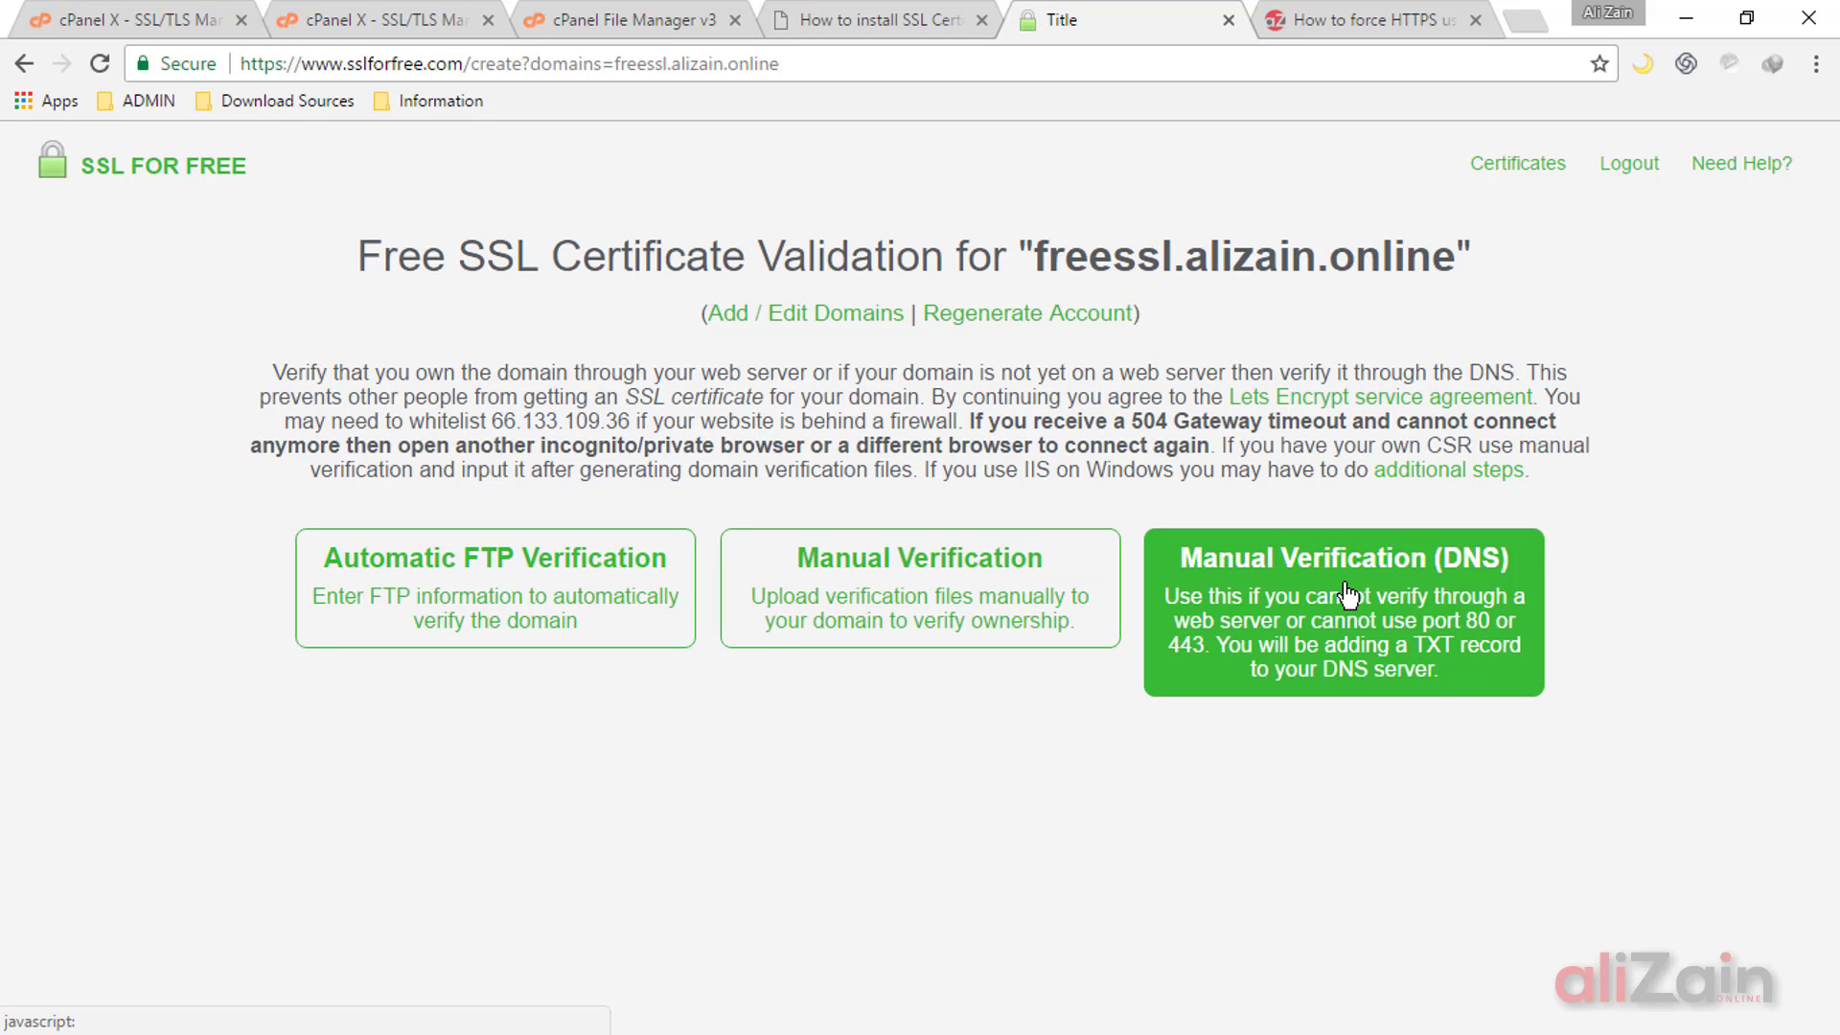
pyautogui.click(918, 603)
pyautogui.scroll(-1, 921, 613)
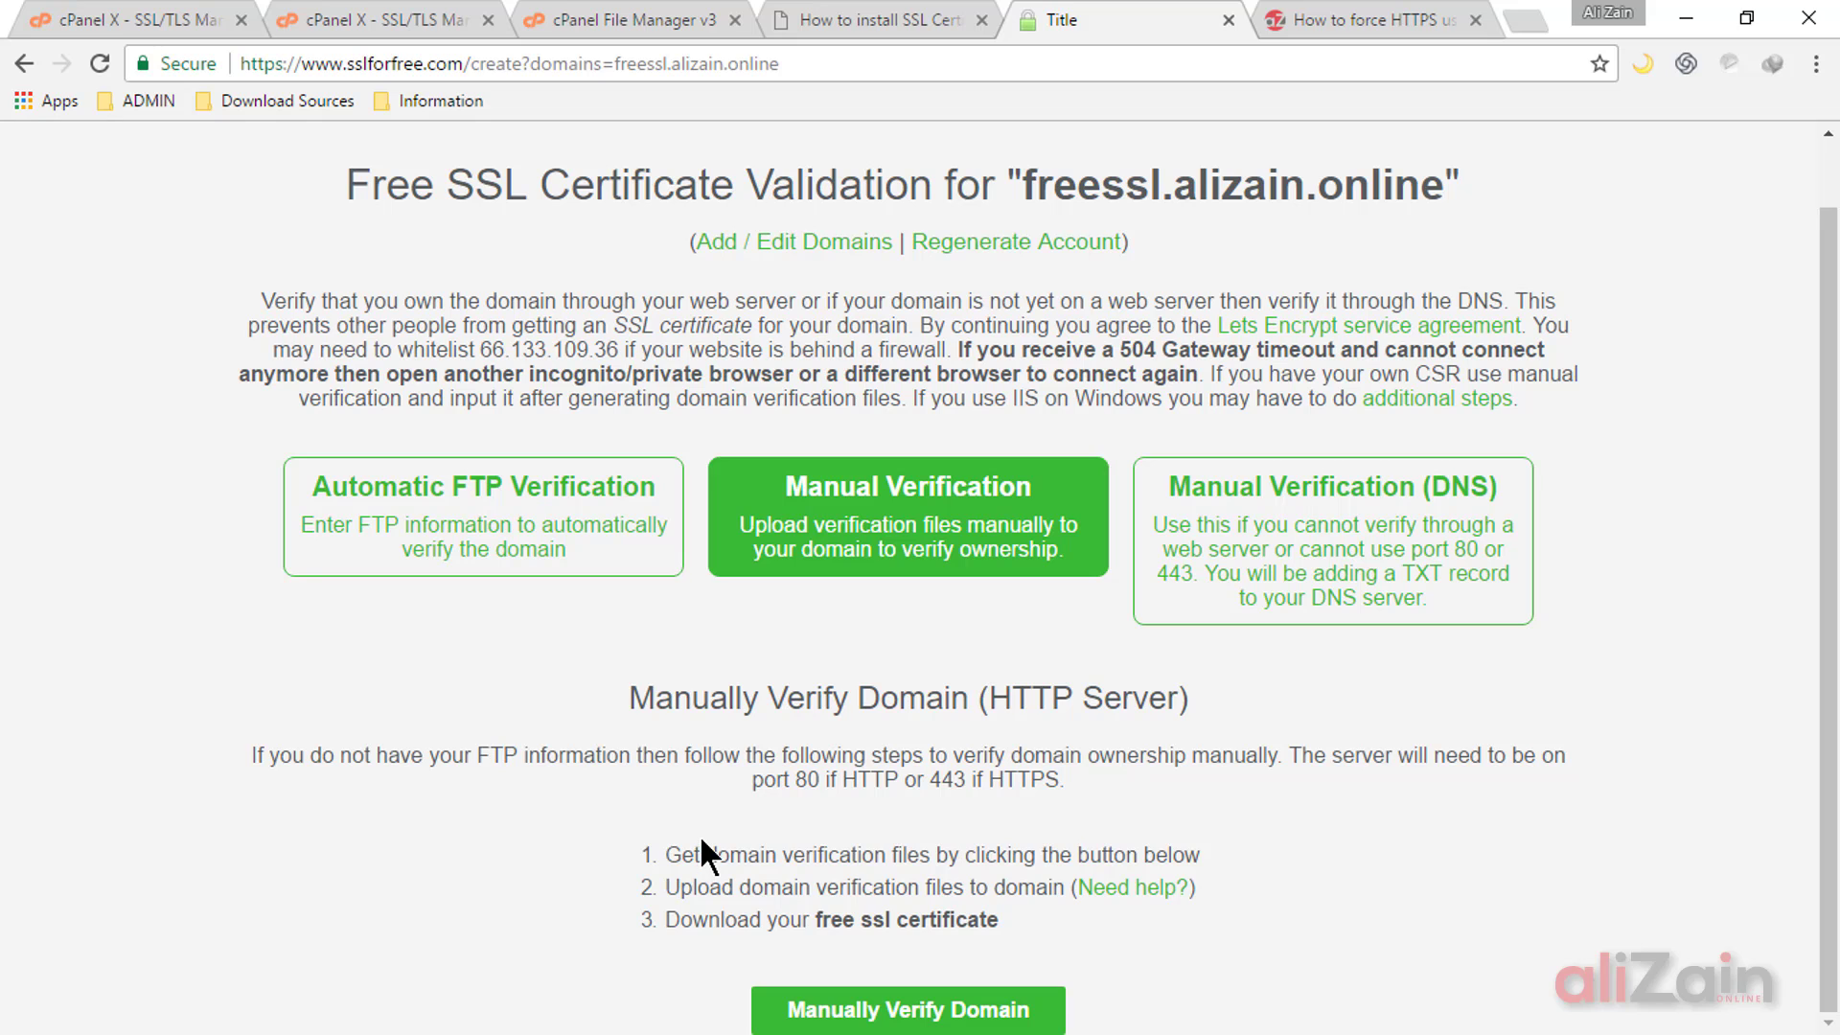
# Step: Start the manual HTTP domain verification and download verification File #1
pyautogui.click(879, 1015)
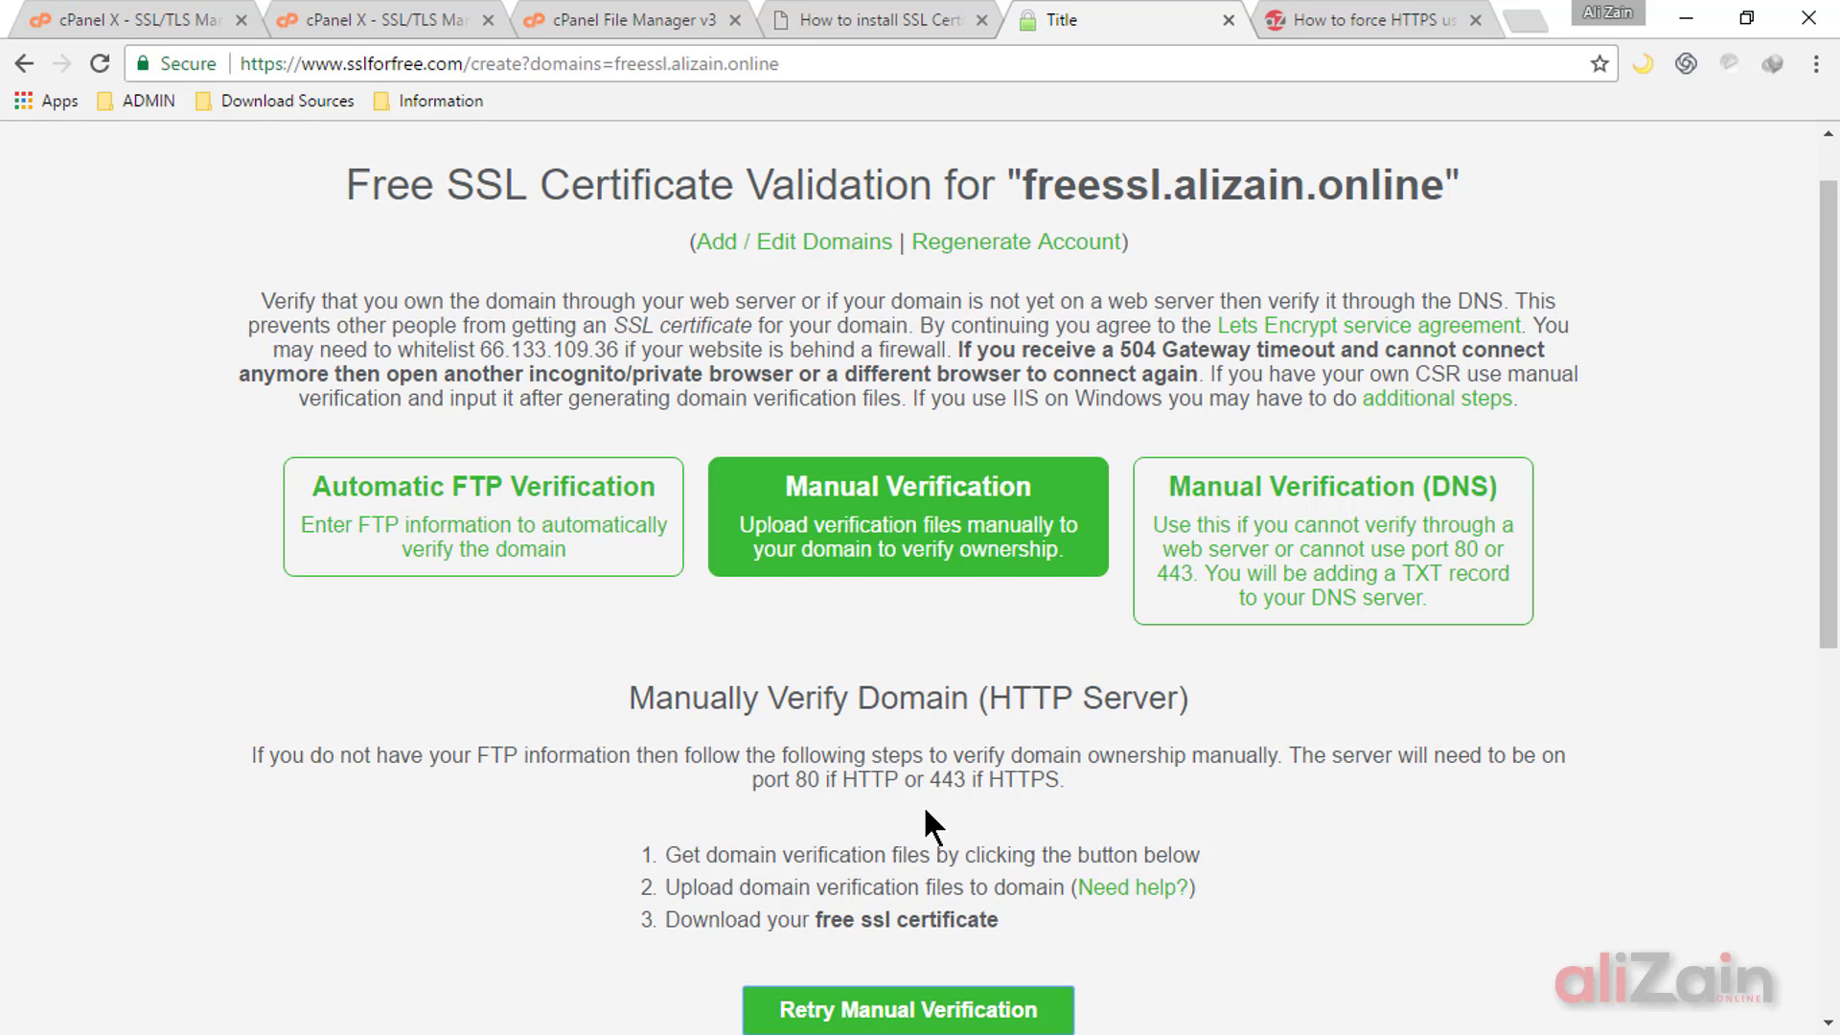
pyautogui.scroll(-7, 926, 811)
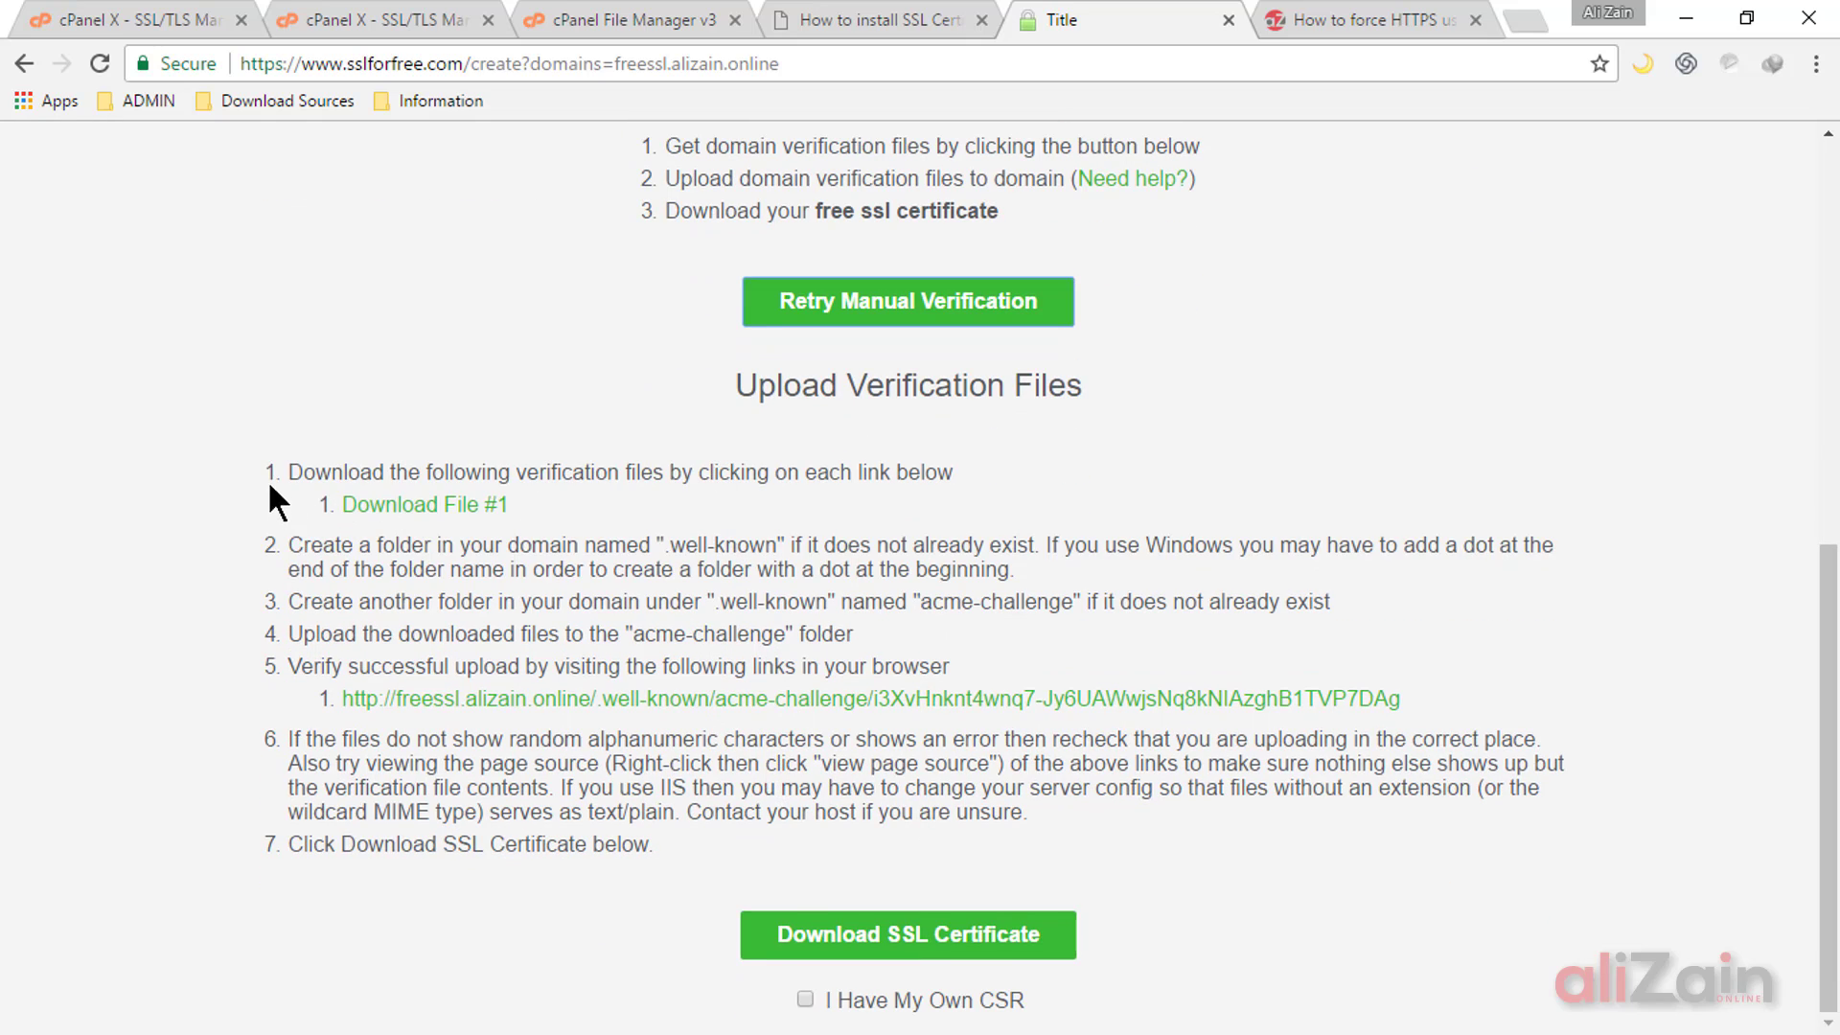
pyautogui.click(421, 507)
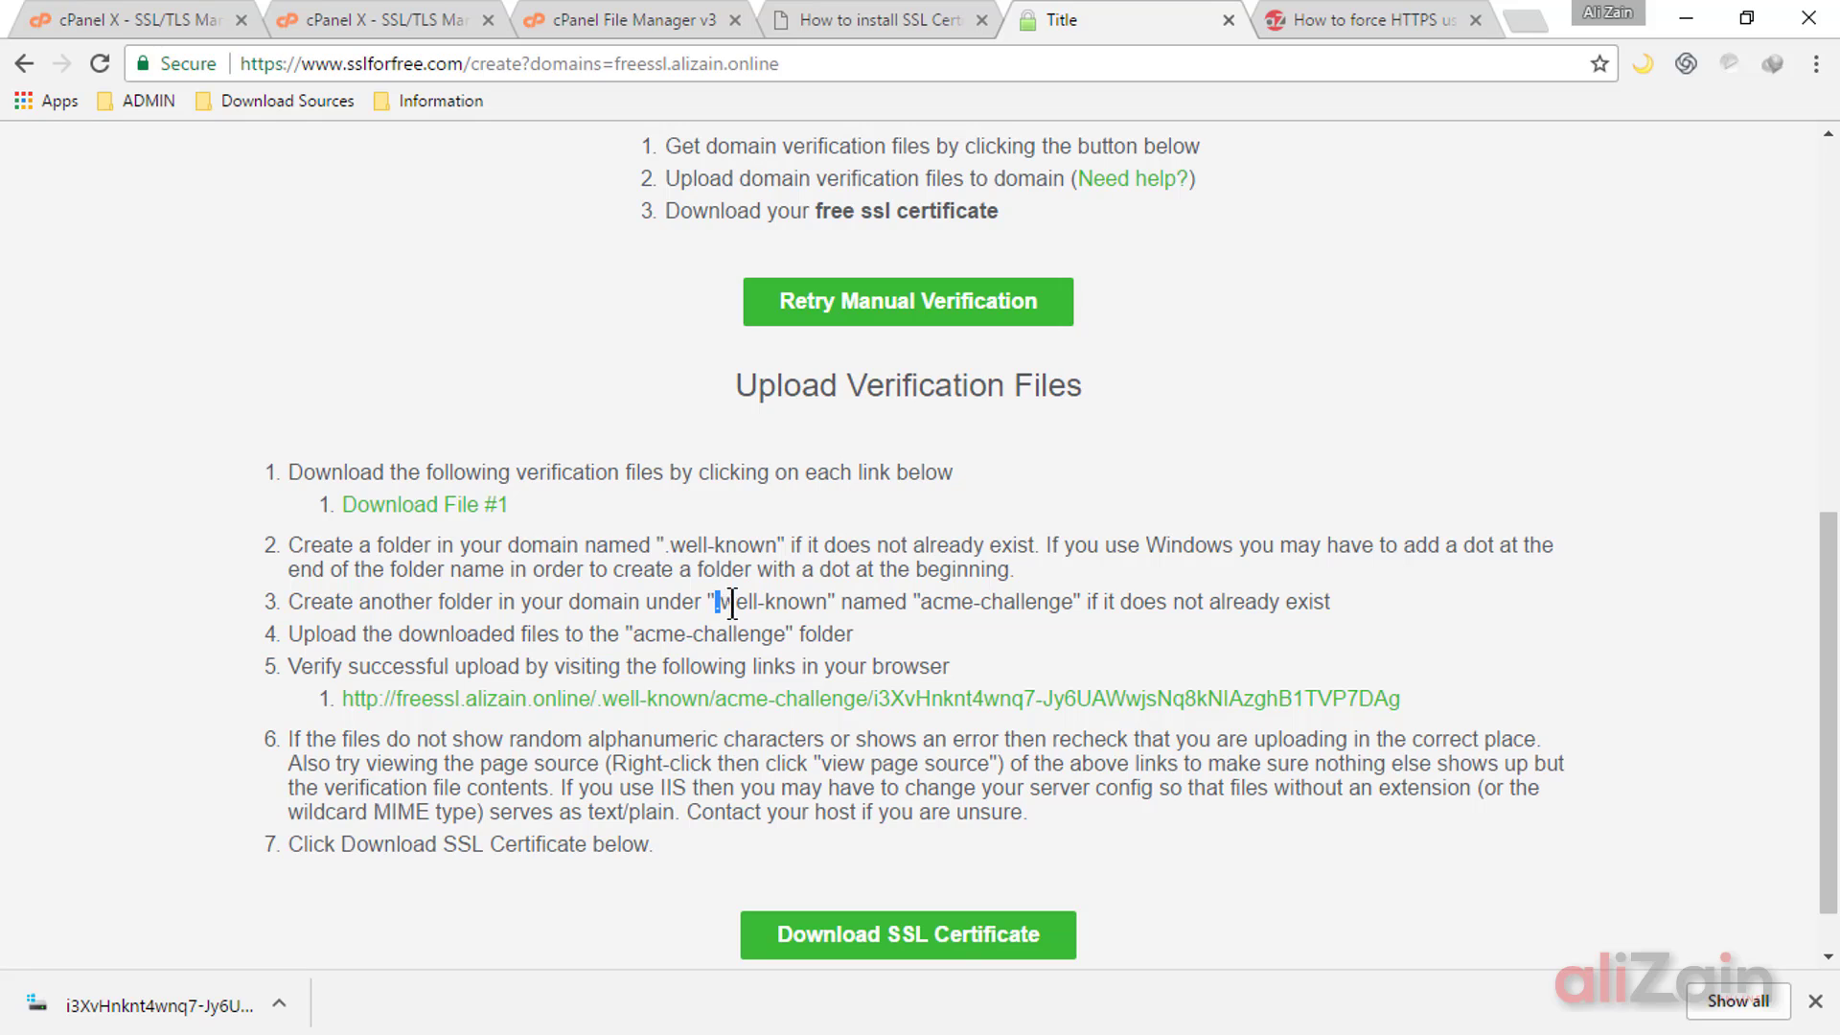
# Step: Copy the name ".well-known" from the instructions and create a folder with it in the freessl directory in cPanel File Manager
pyautogui.moveTo(718, 604); pyautogui.dragTo(1071, 605)
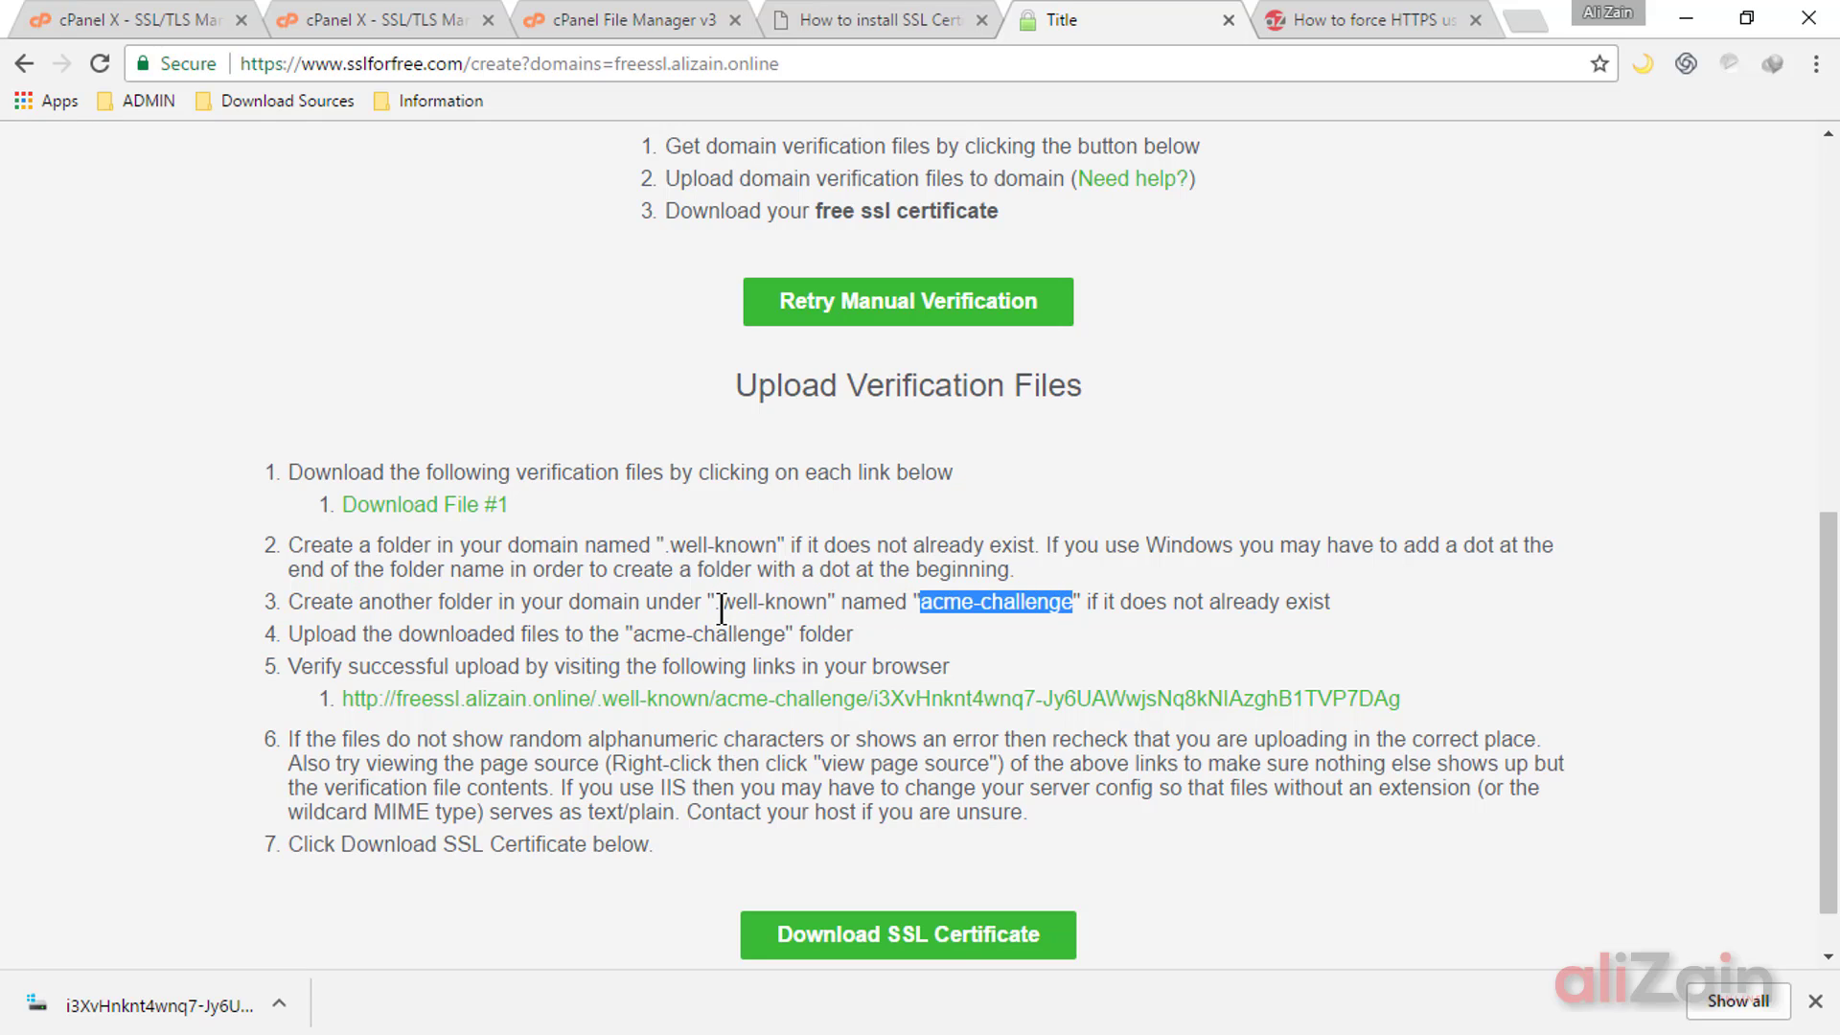
pyautogui.moveTo(718, 603); pyautogui.dragTo(834, 606)
pyautogui.rightClick(837, 605)
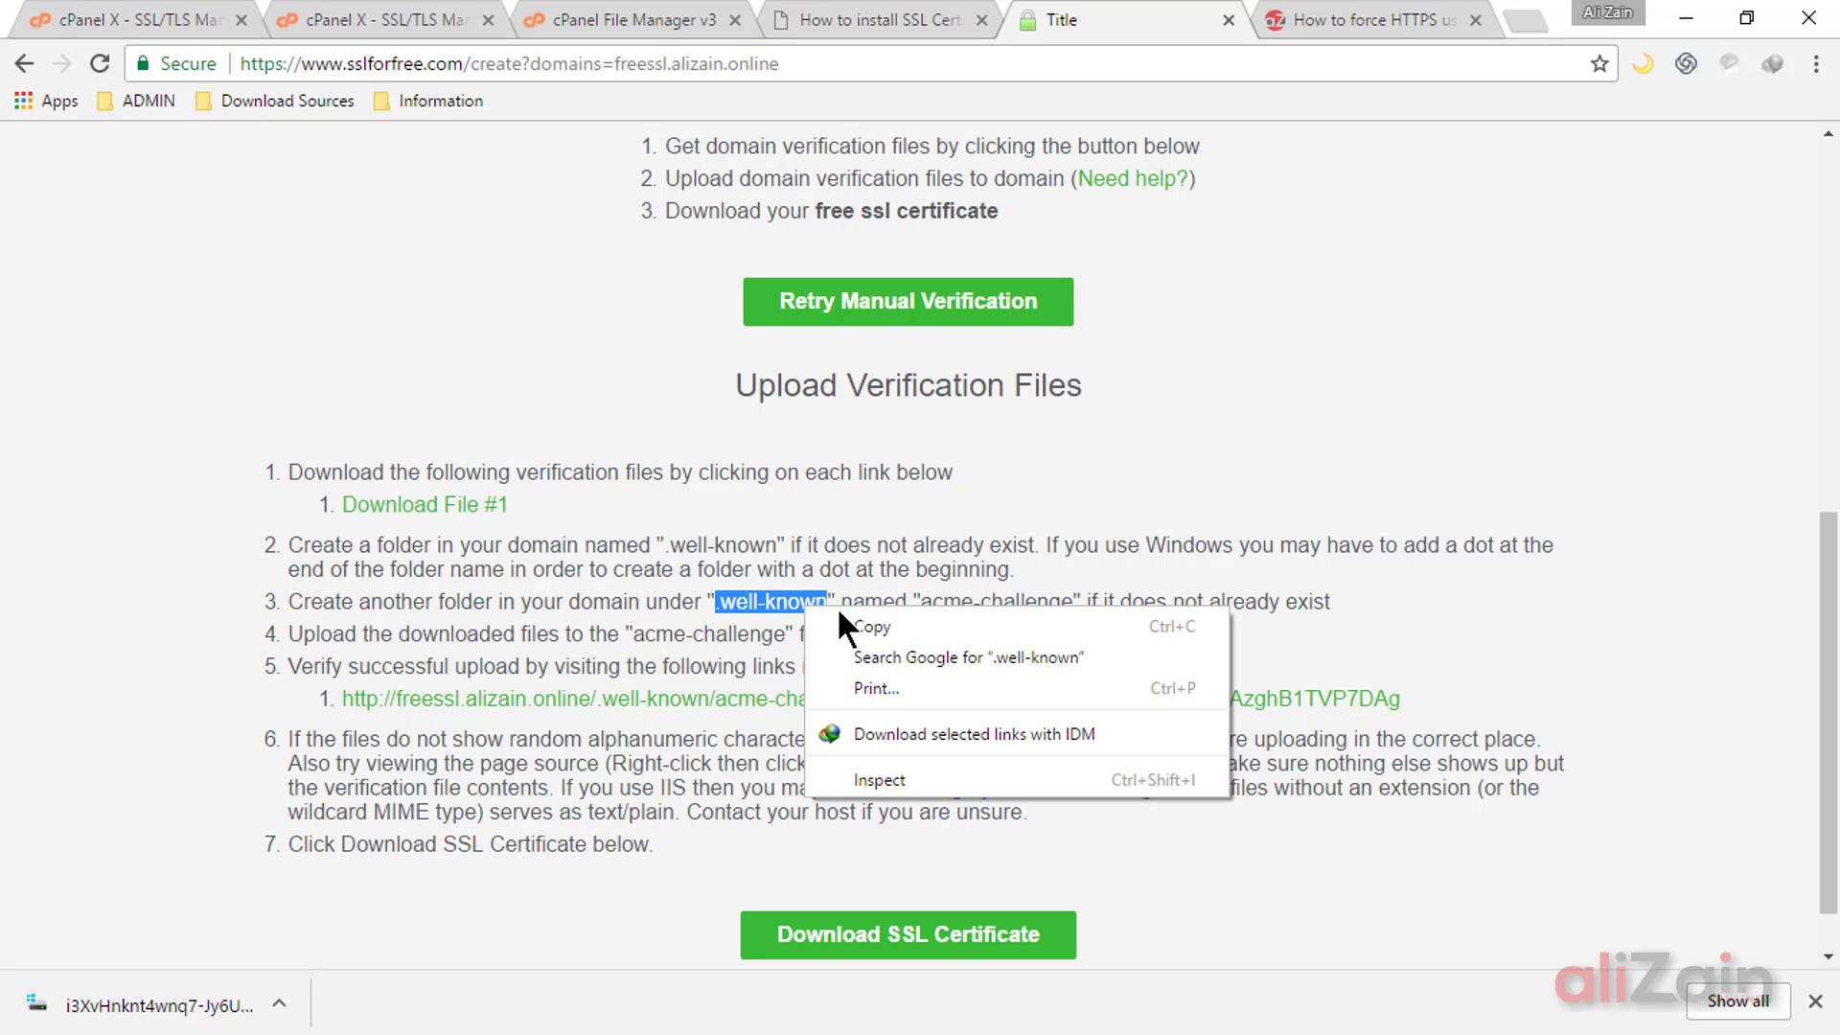
pyautogui.click(849, 613)
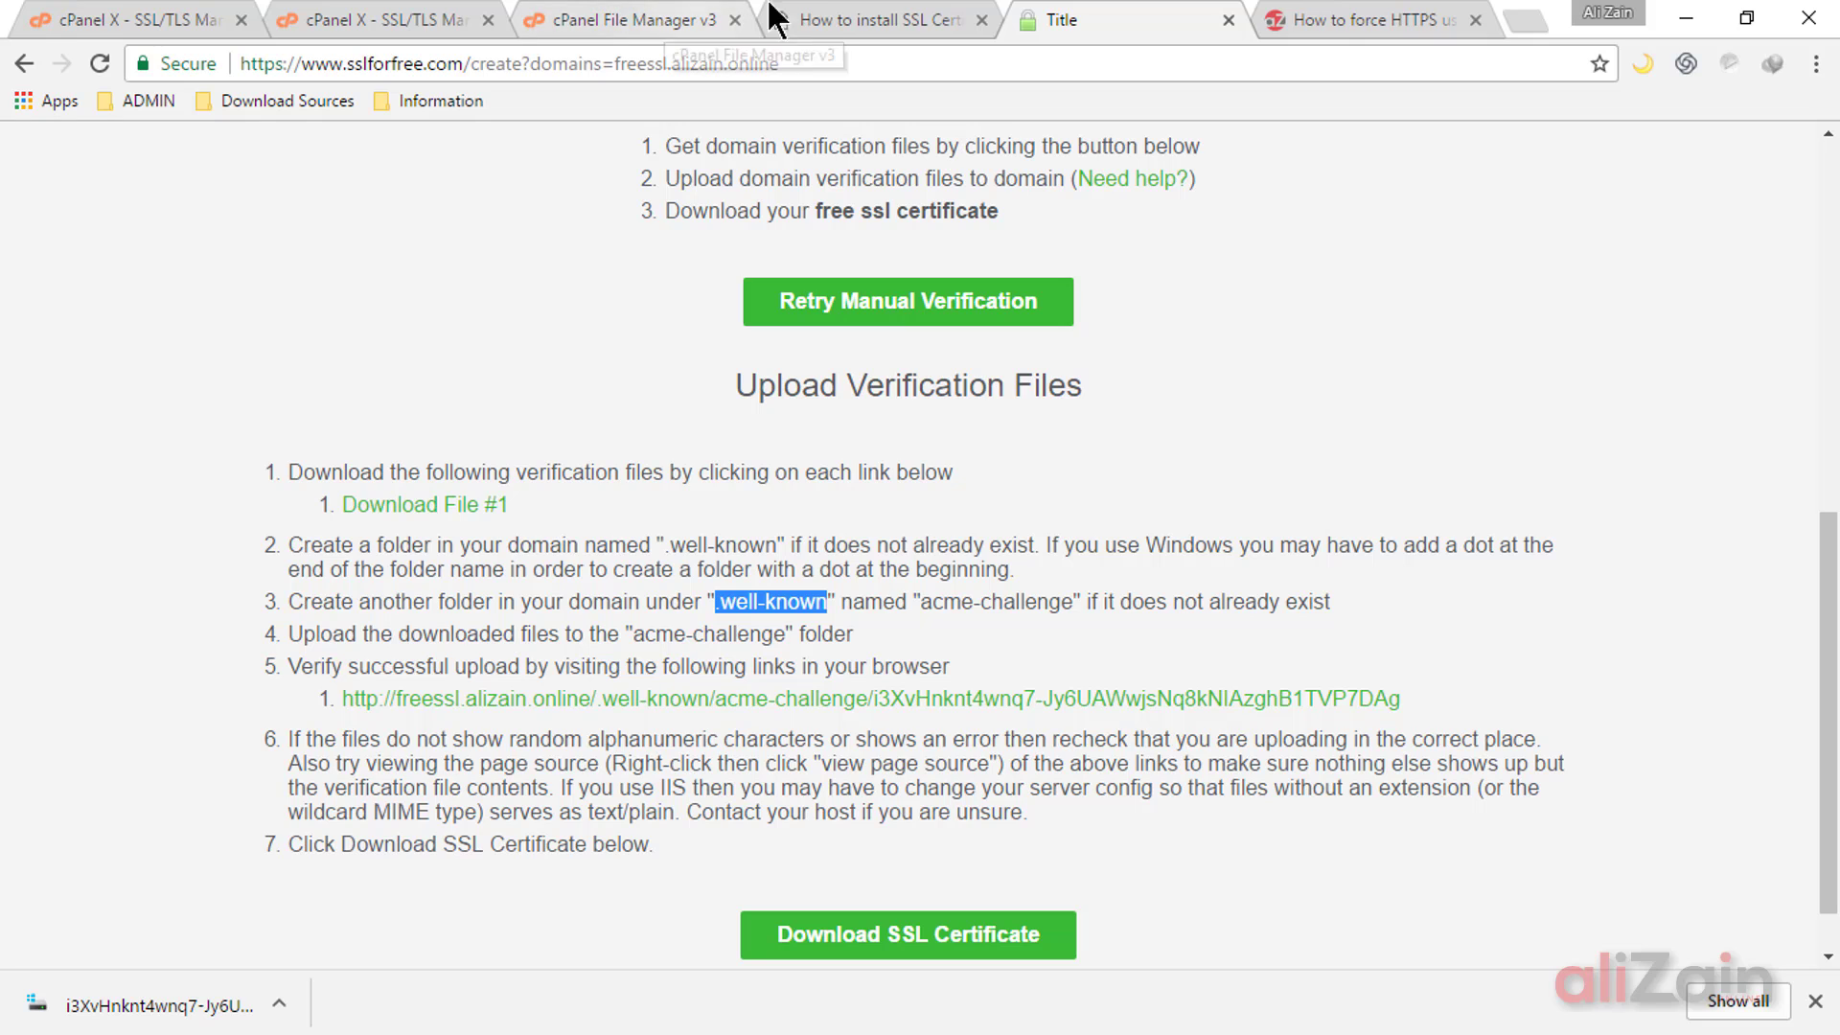
pyautogui.click(602, 27)
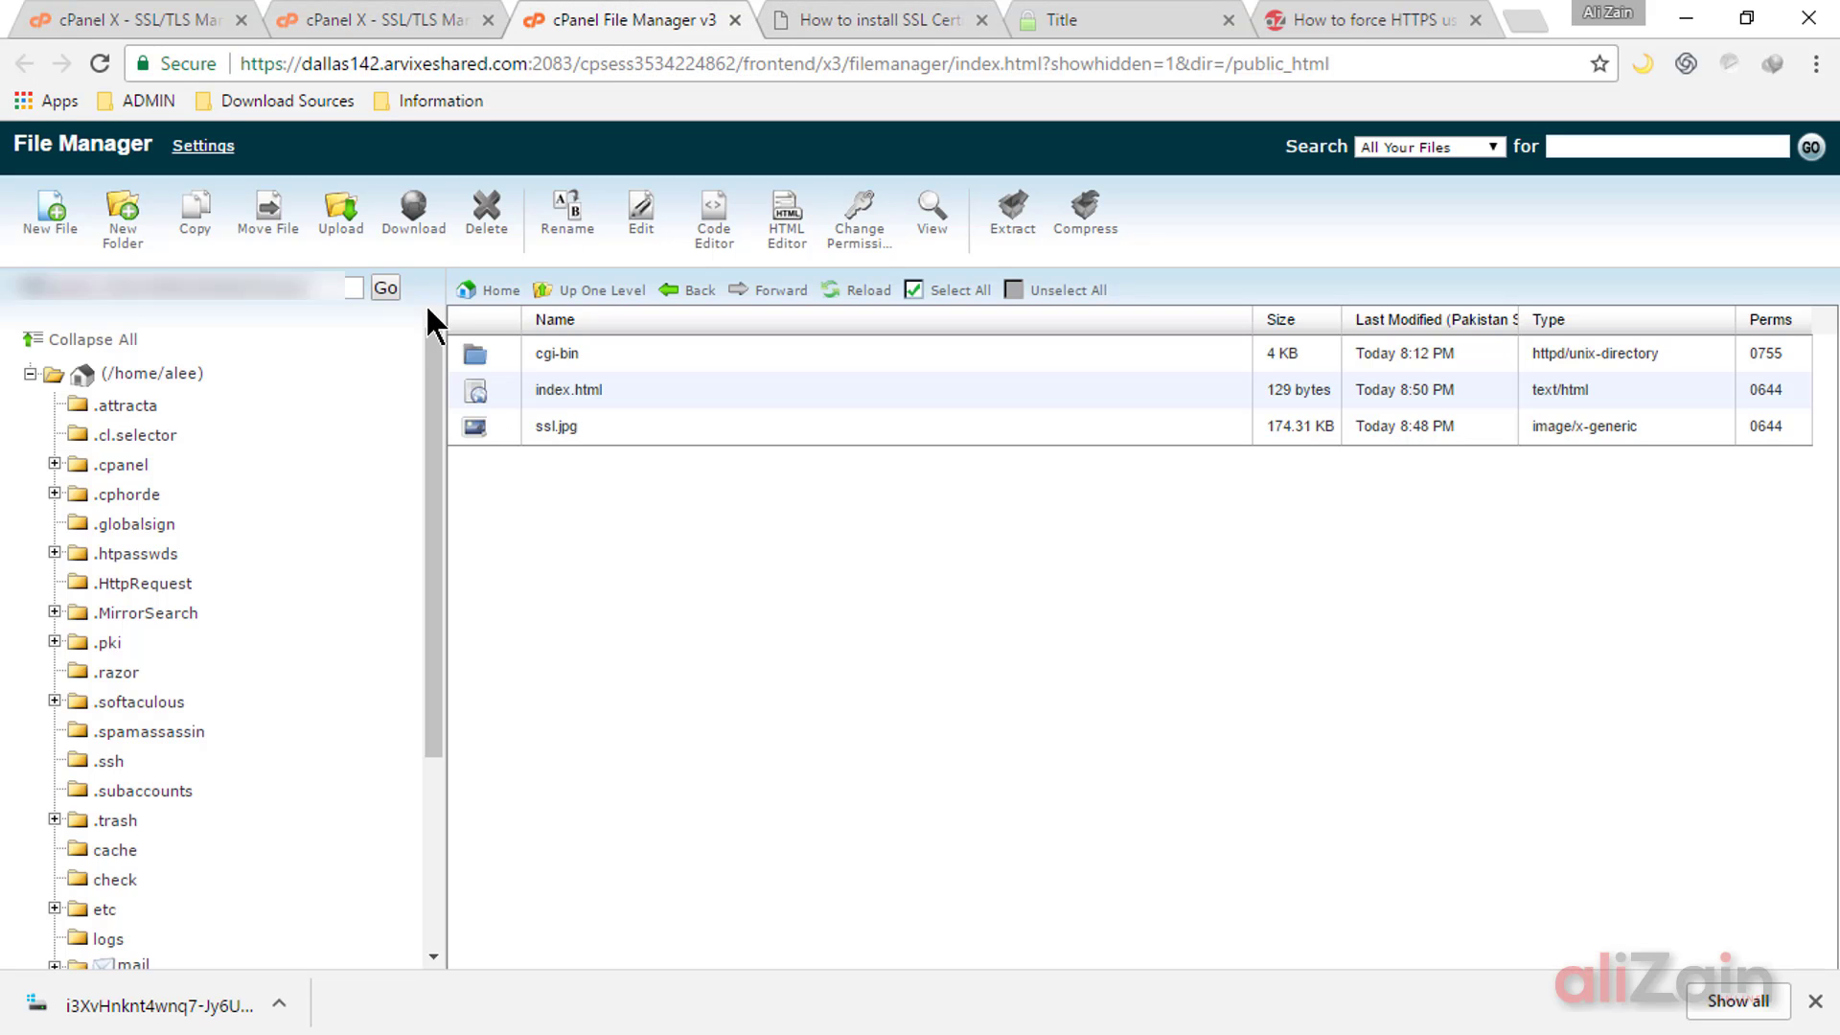
pyautogui.click(119, 228)
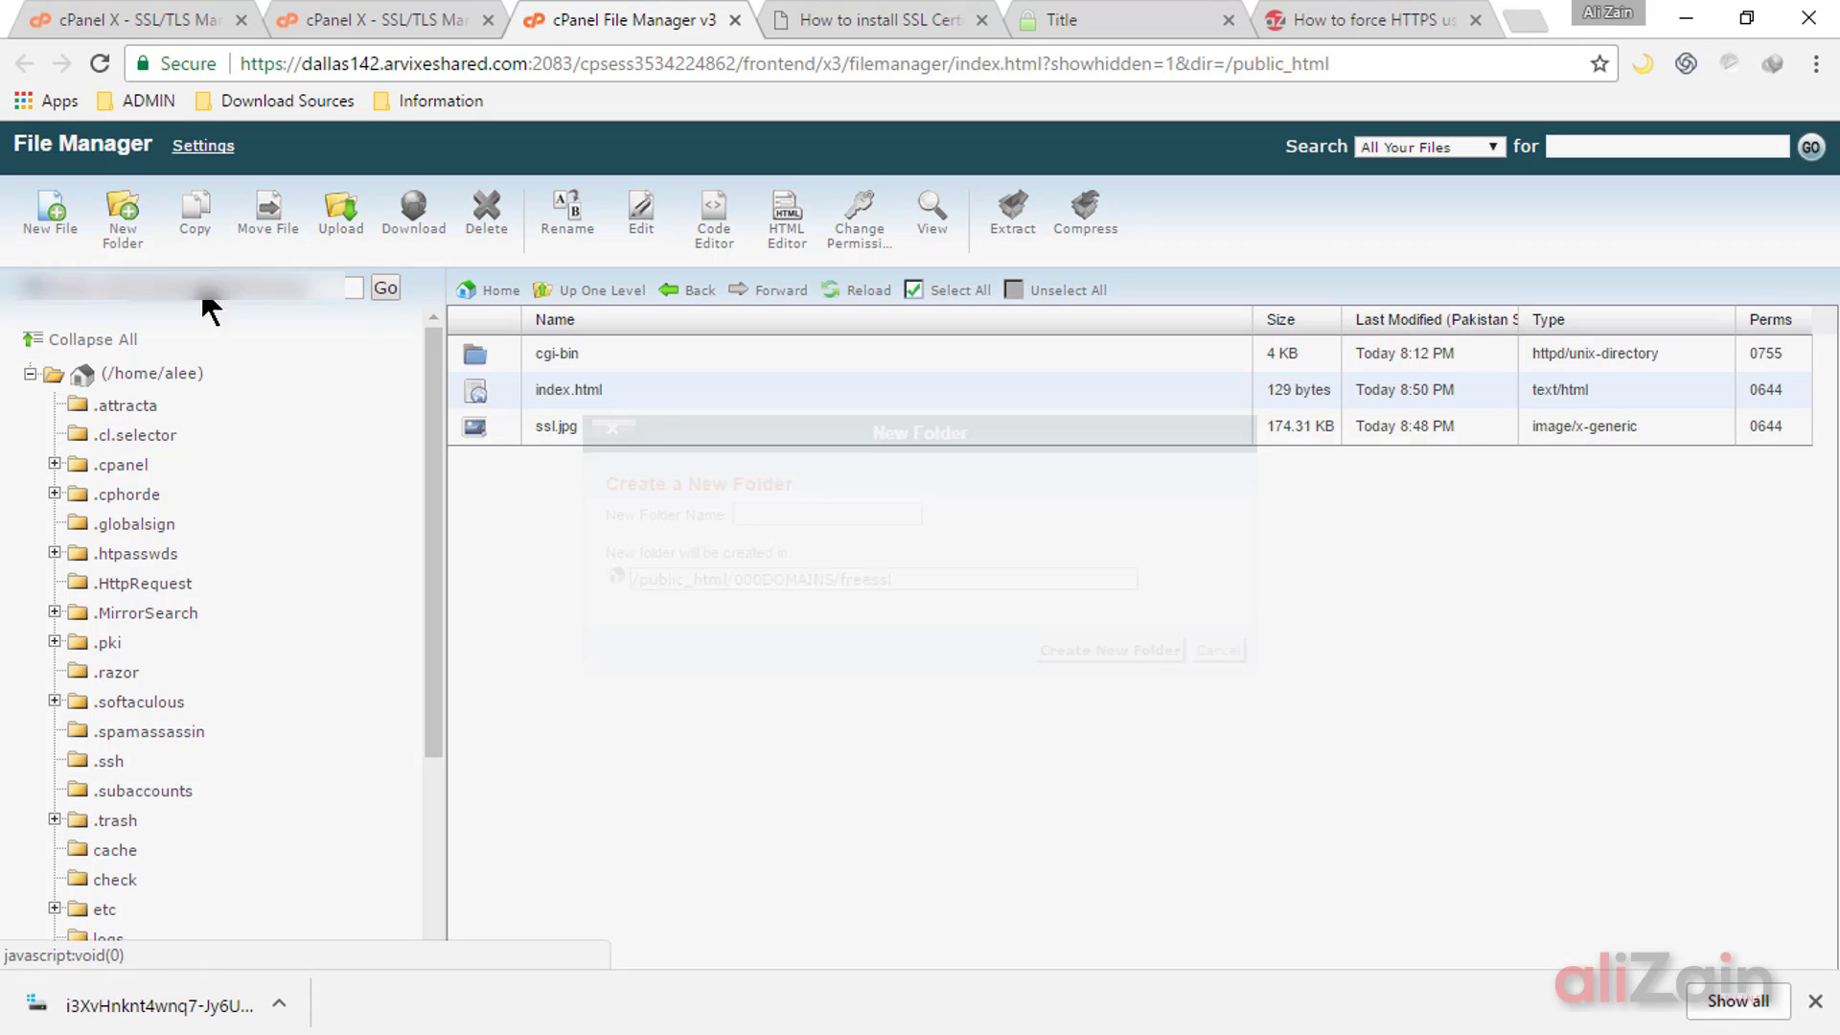
pyautogui.hotkey('ctrl', 'v')
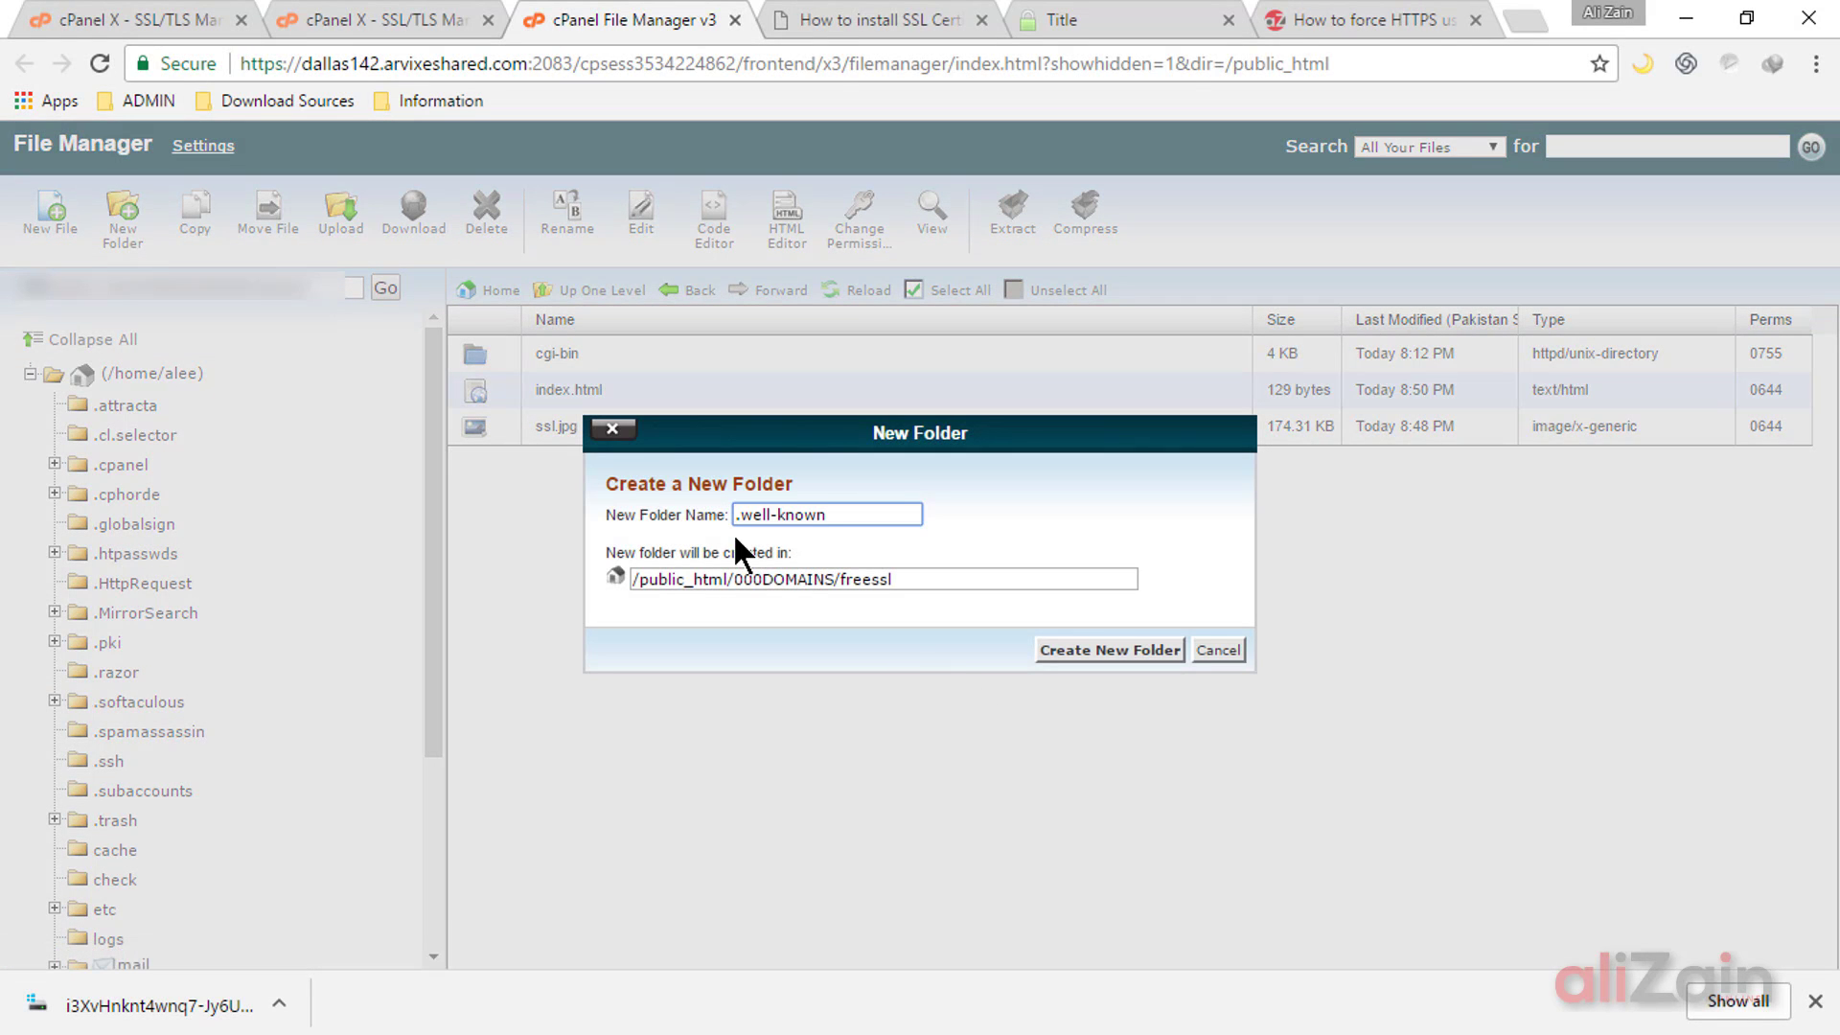
pyautogui.click(1108, 649)
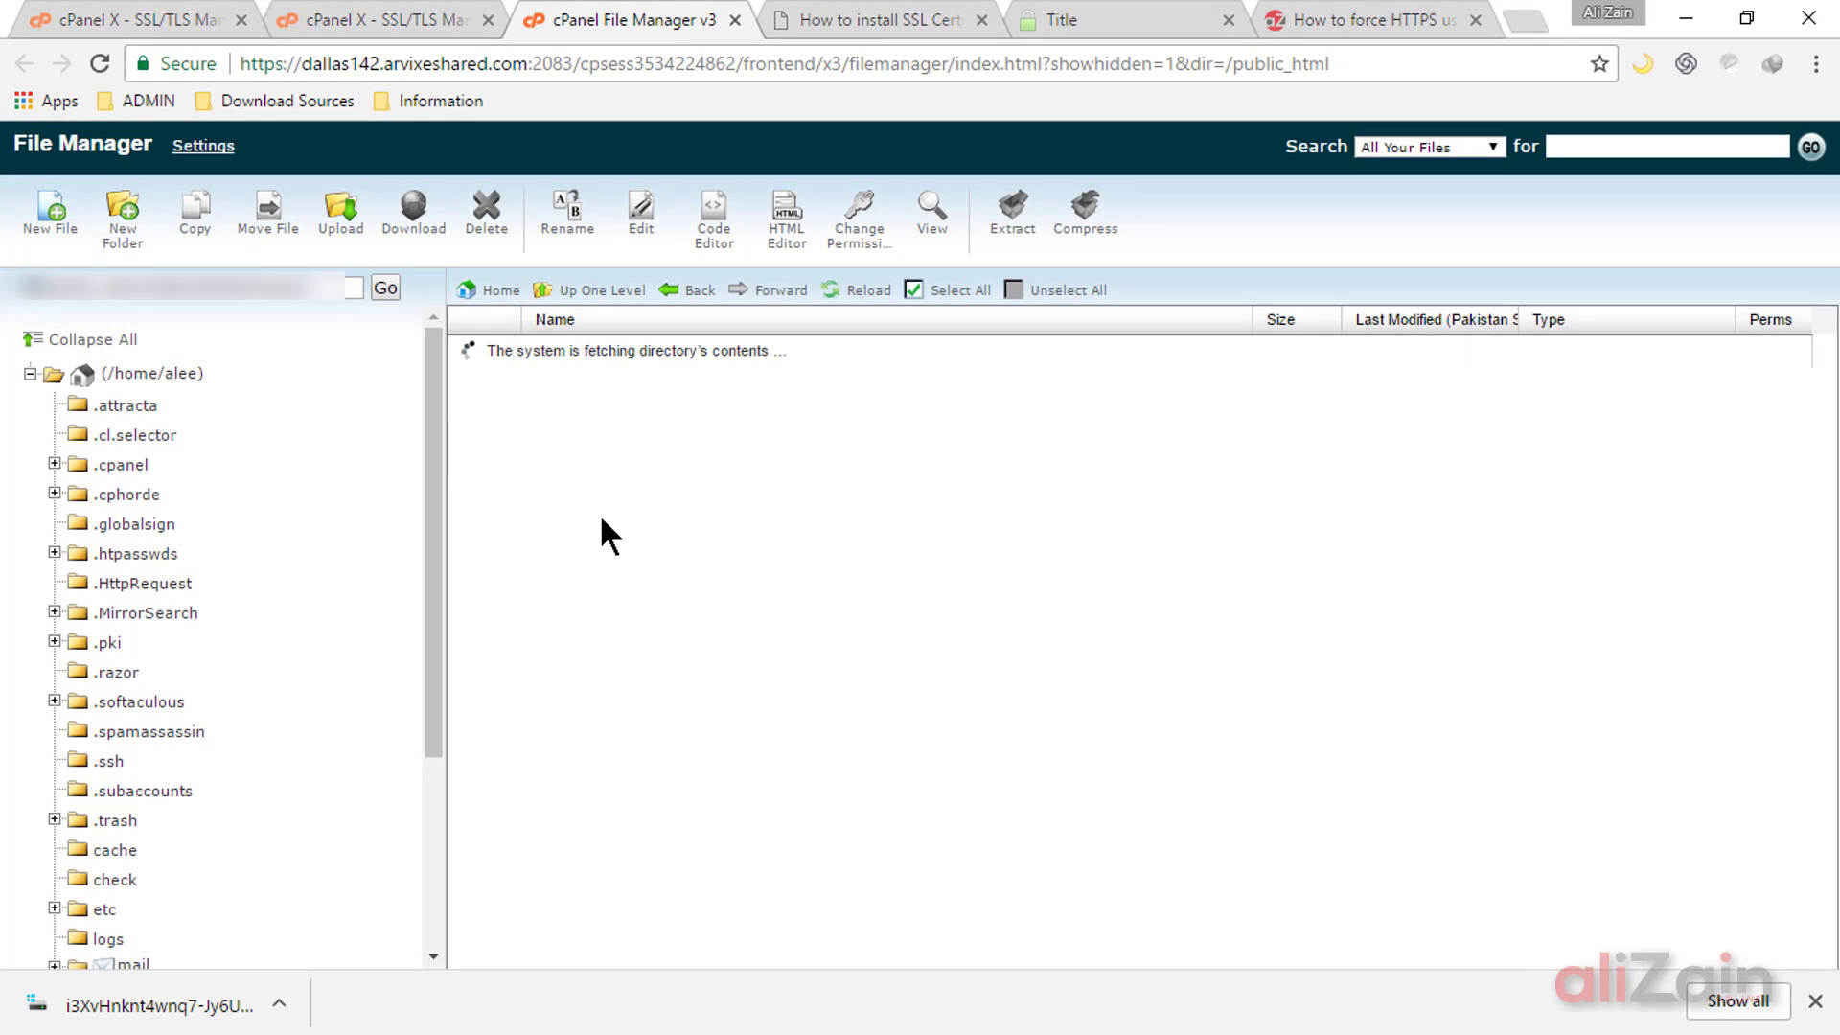
# Step: Inside the .well-known folder, create a subfolder named "acme-challenge" using the name copied from the SSL For Free instructions
pyautogui.doubleClick(481, 354)
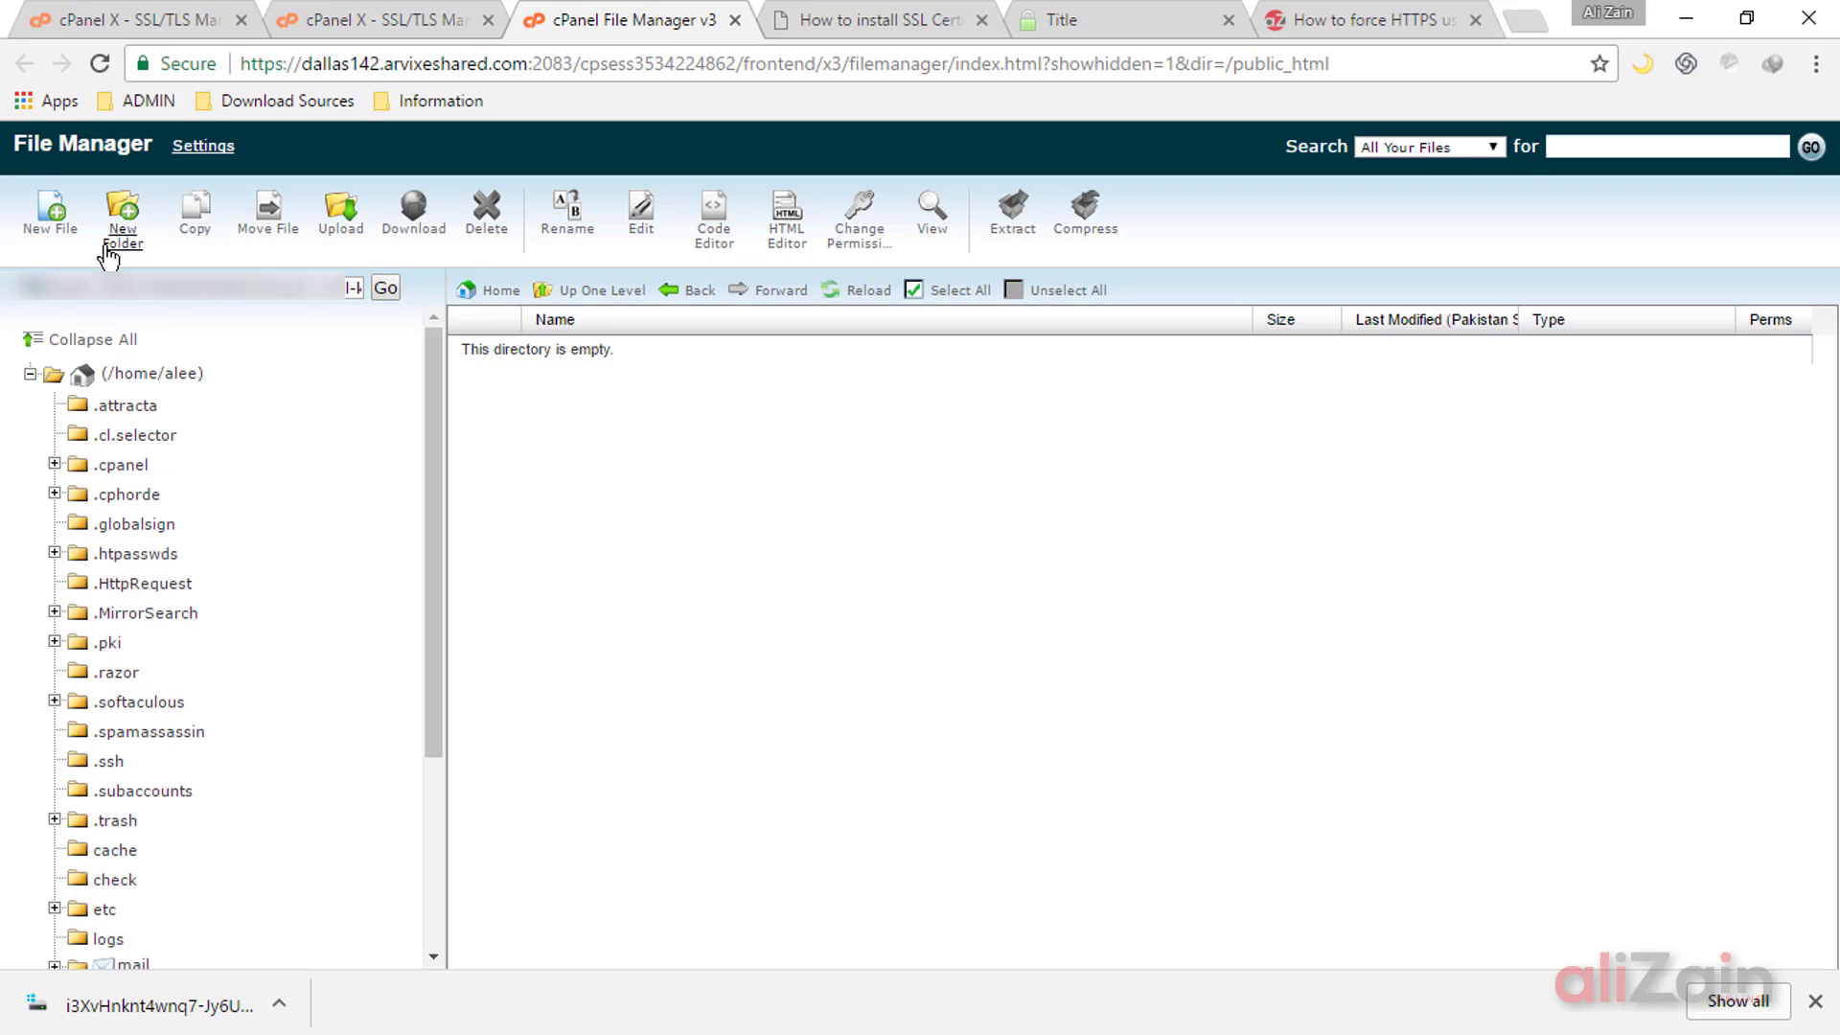
pyautogui.click(128, 229)
pyautogui.click(1147, 29)
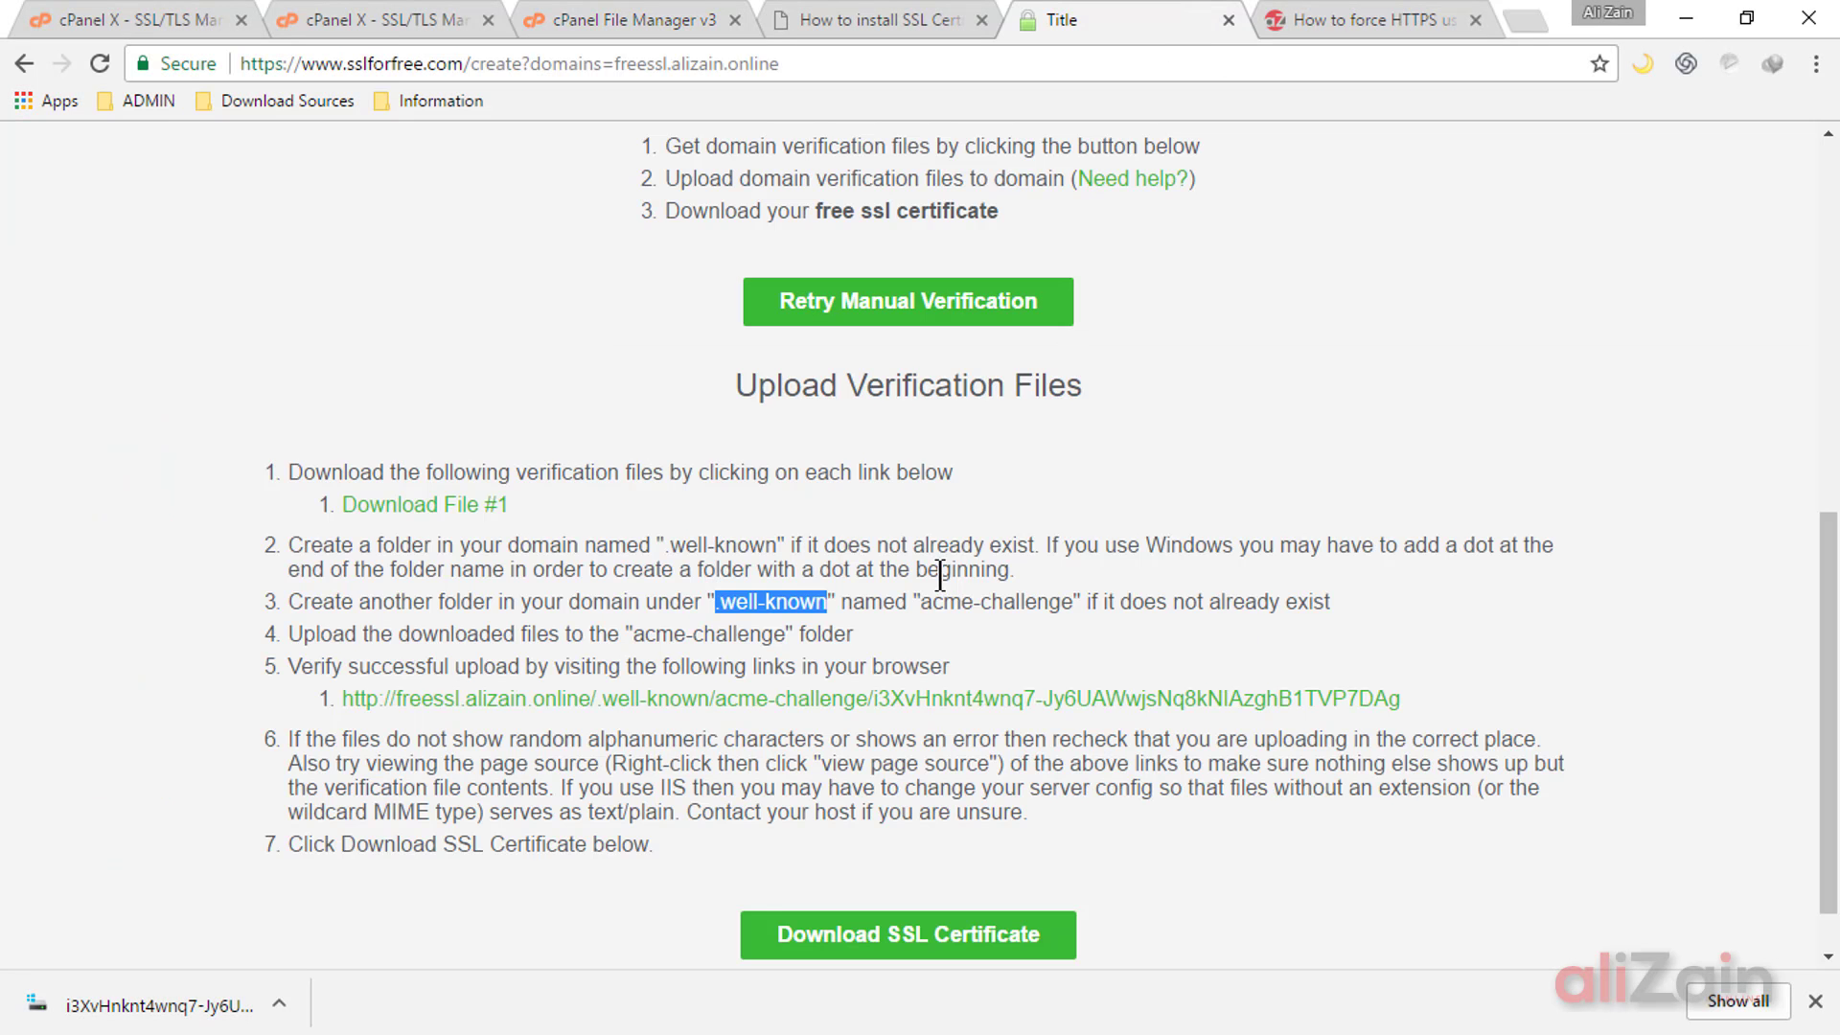
pyautogui.moveTo(921, 604); pyautogui.dragTo(1076, 614)
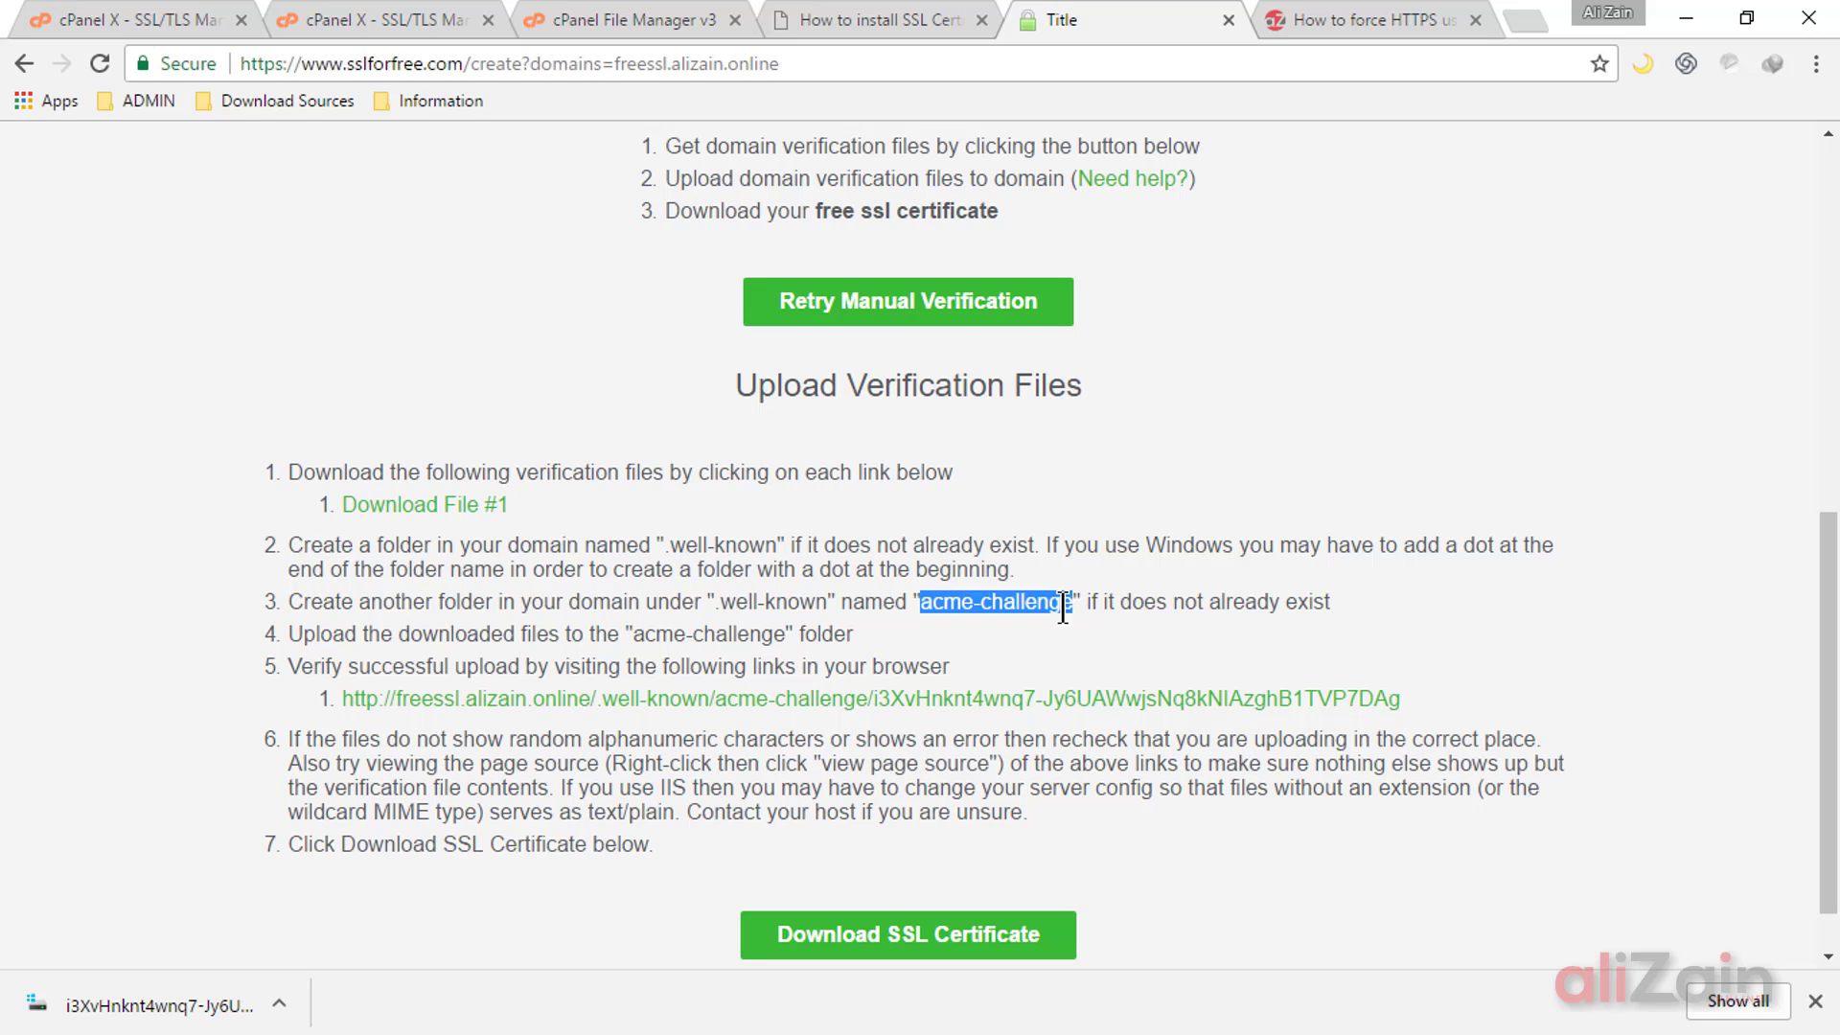
pyautogui.rightClick(1063, 610)
pyautogui.click(1142, 625)
pyautogui.click(614, 19)
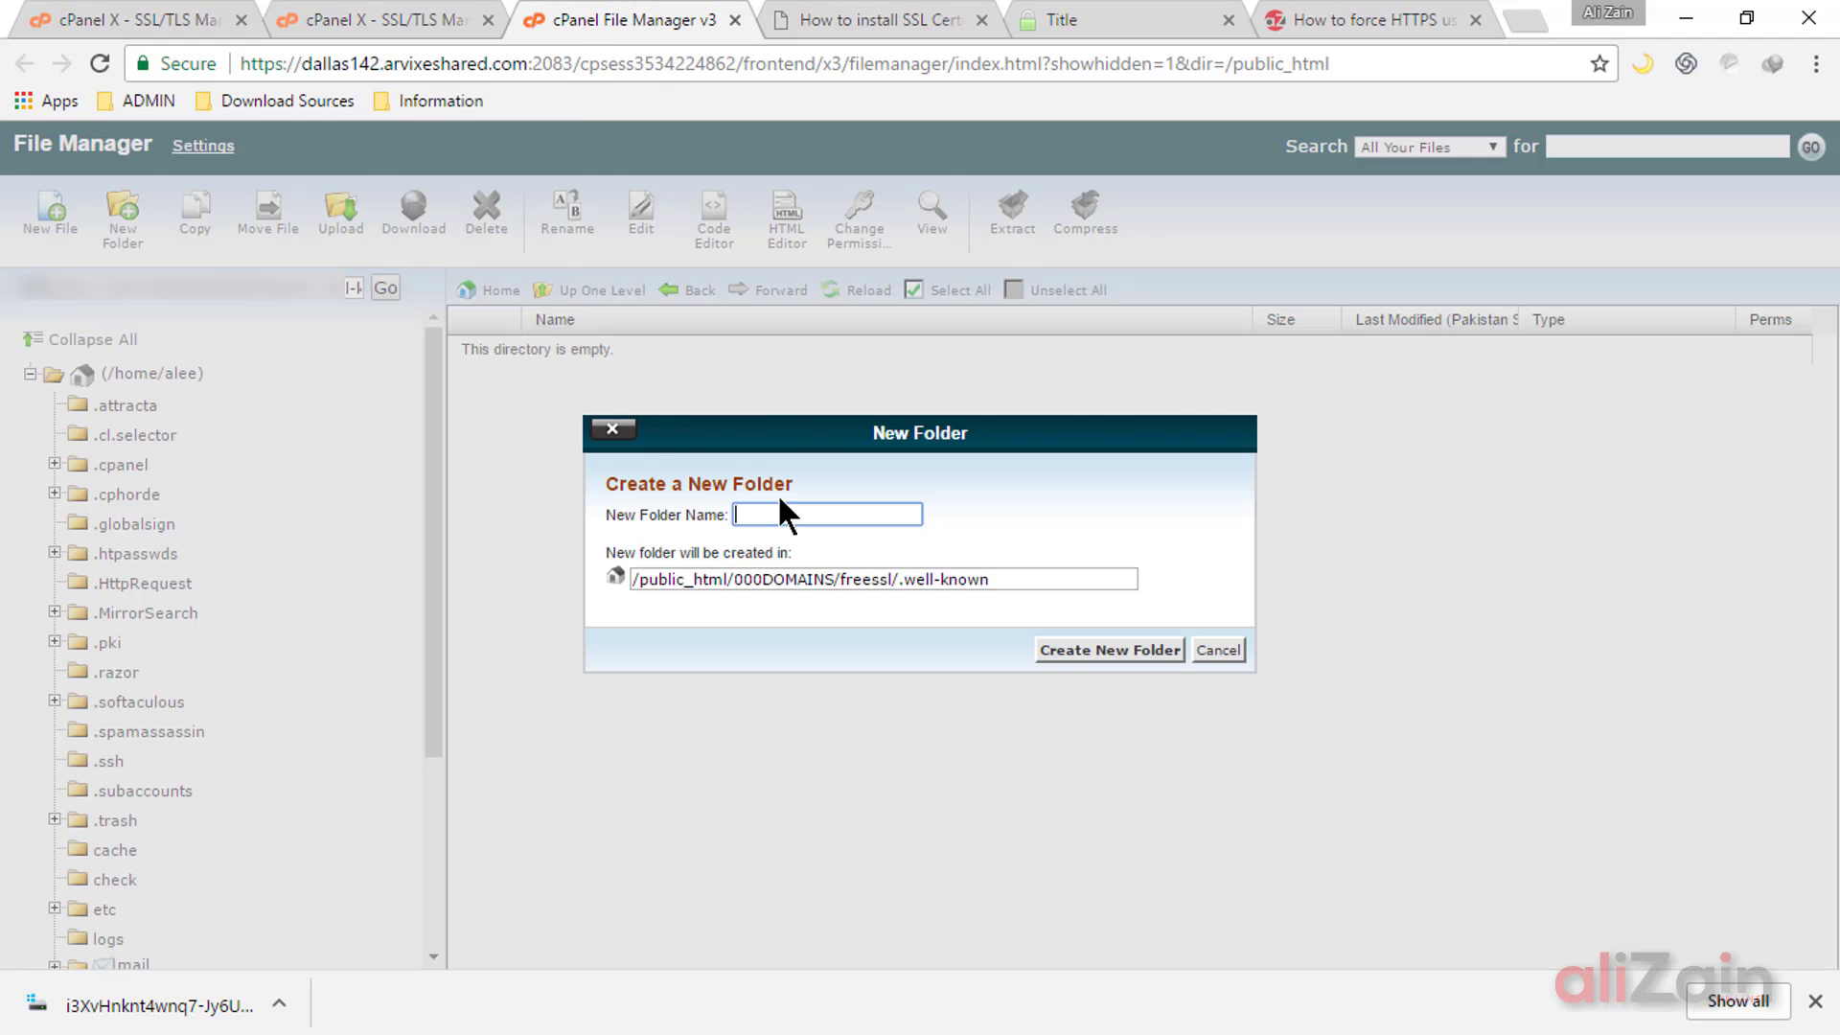
pyautogui.hotkey('ctrl', 'v')
pyautogui.click(1063, 651)
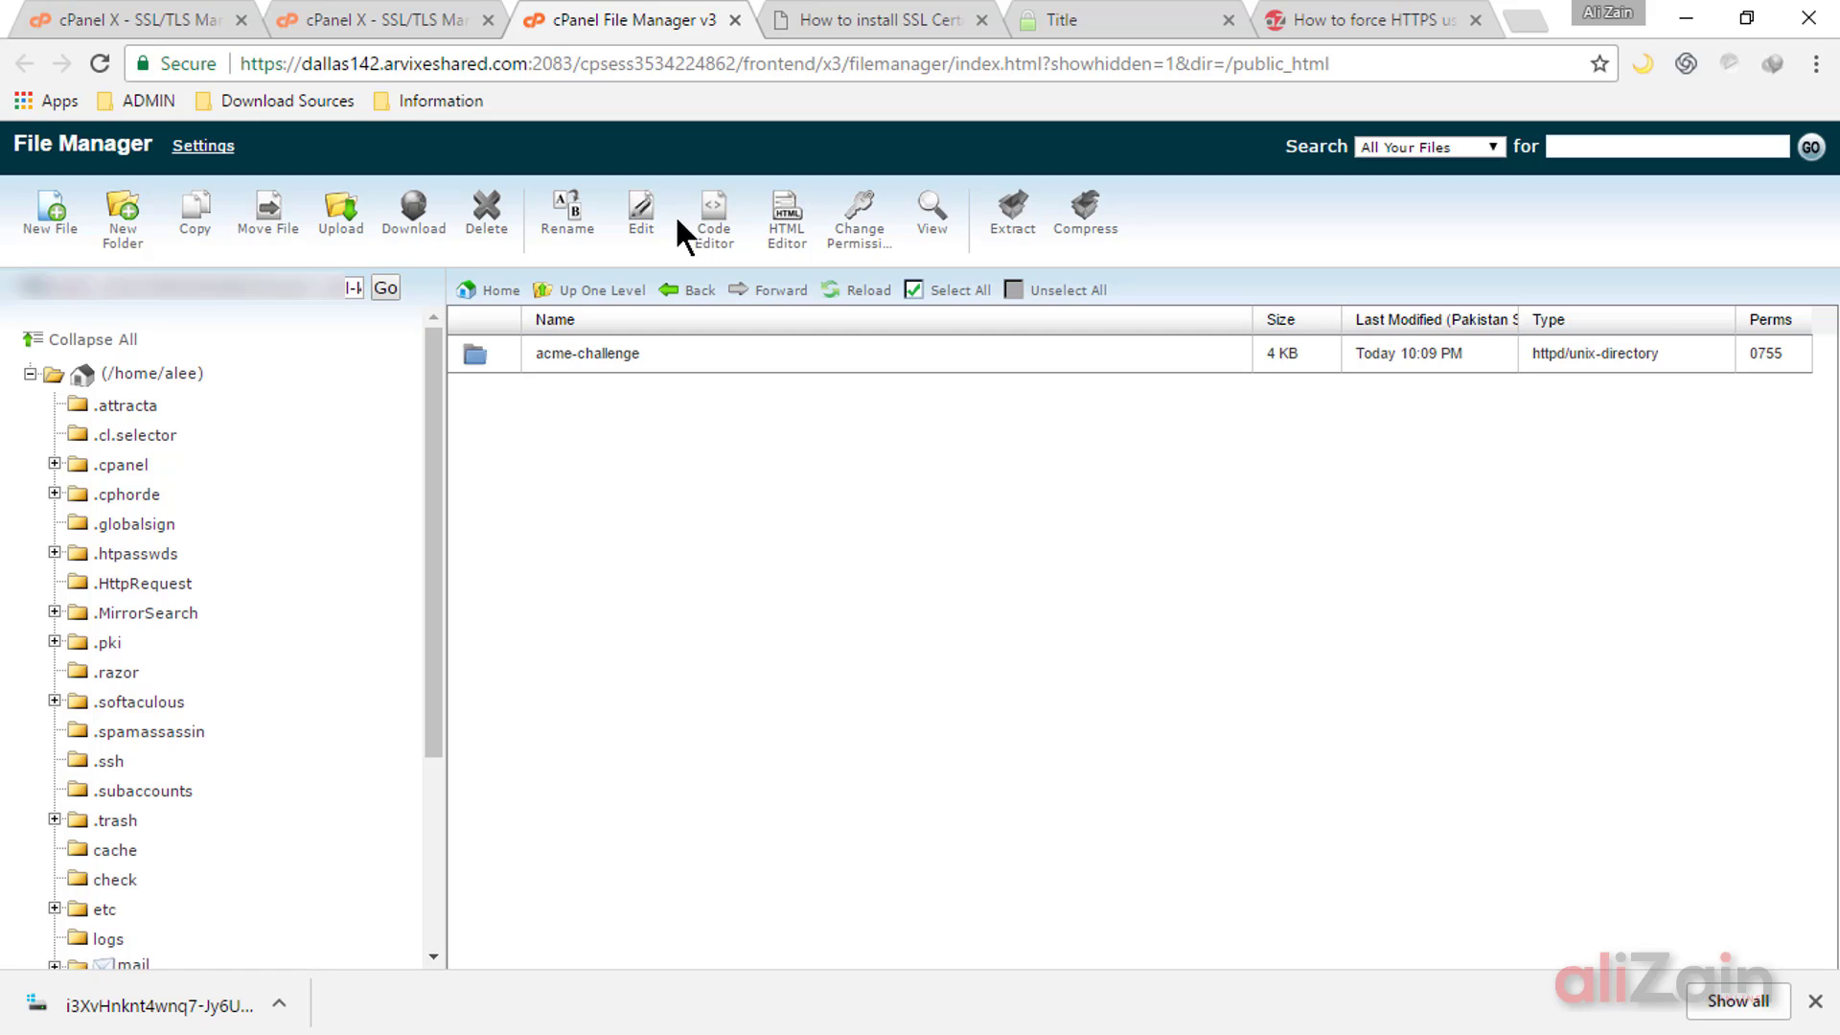
# Step: Upload the downloaded verification file from Downloads into the acme-challenge folder
pyautogui.doubleClick(474, 353)
pyautogui.click(1043, 17)
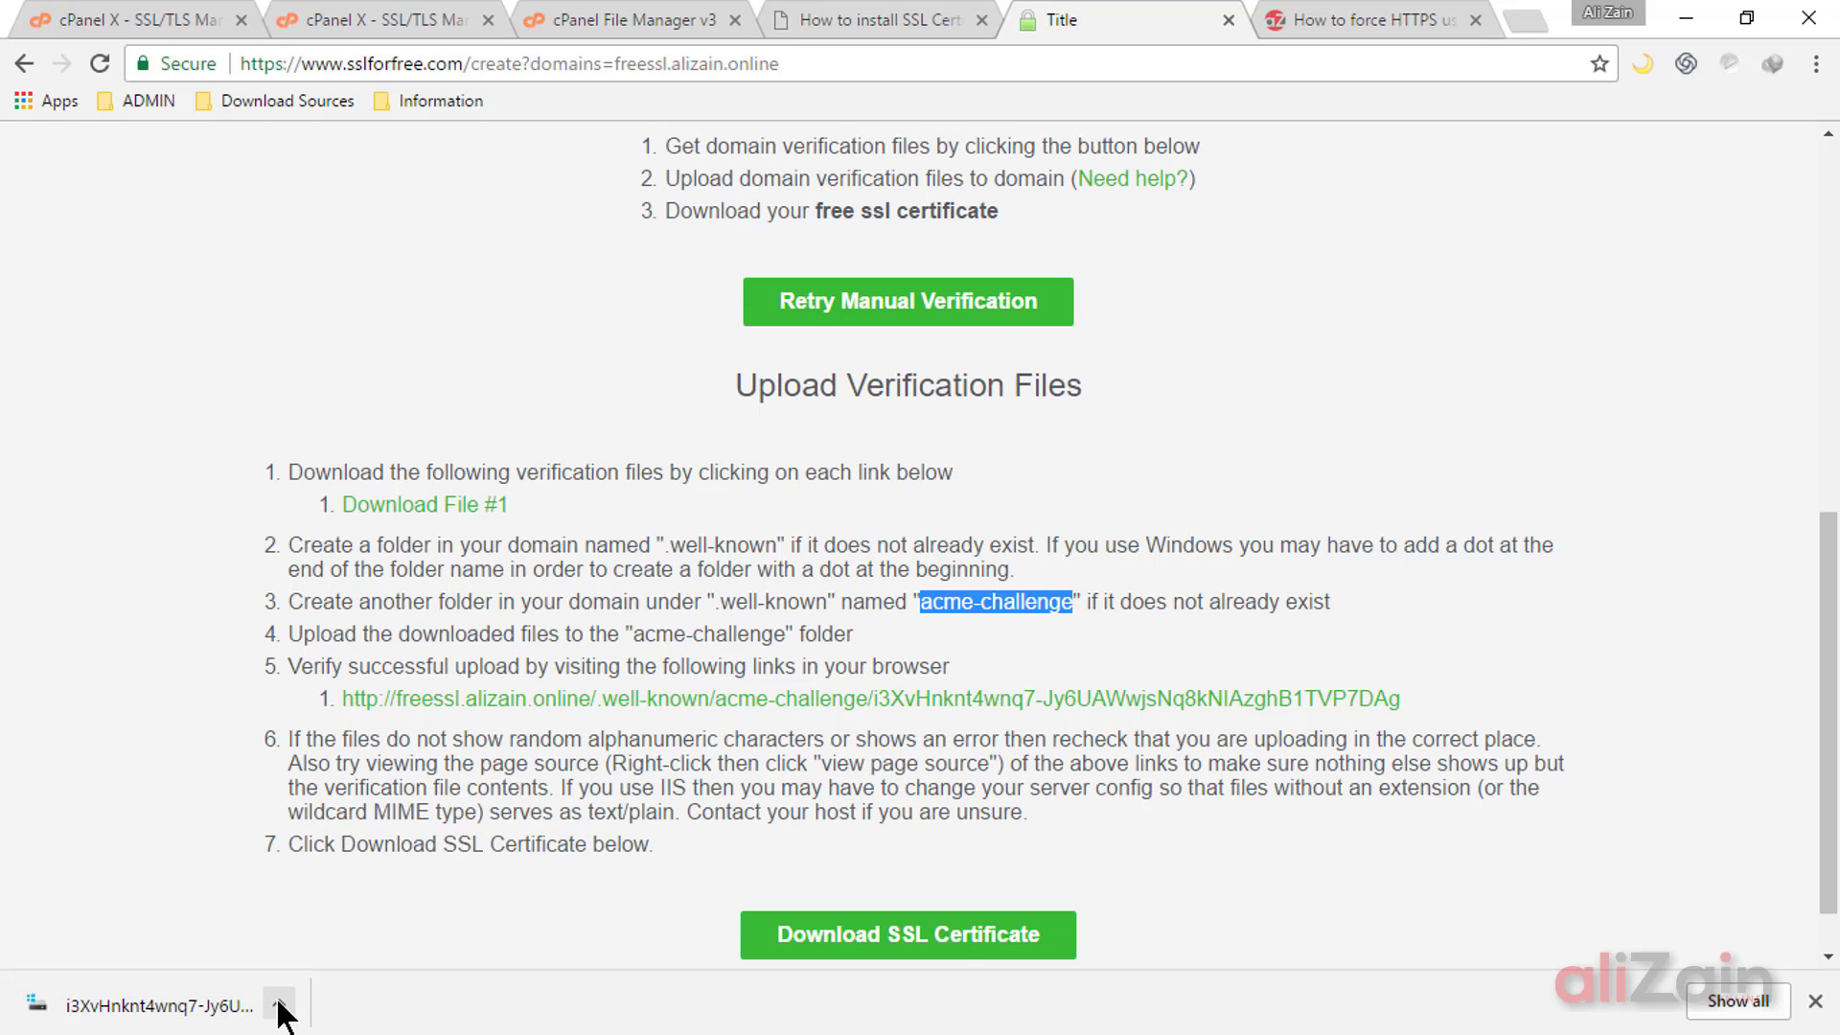
pyautogui.click(651, 19)
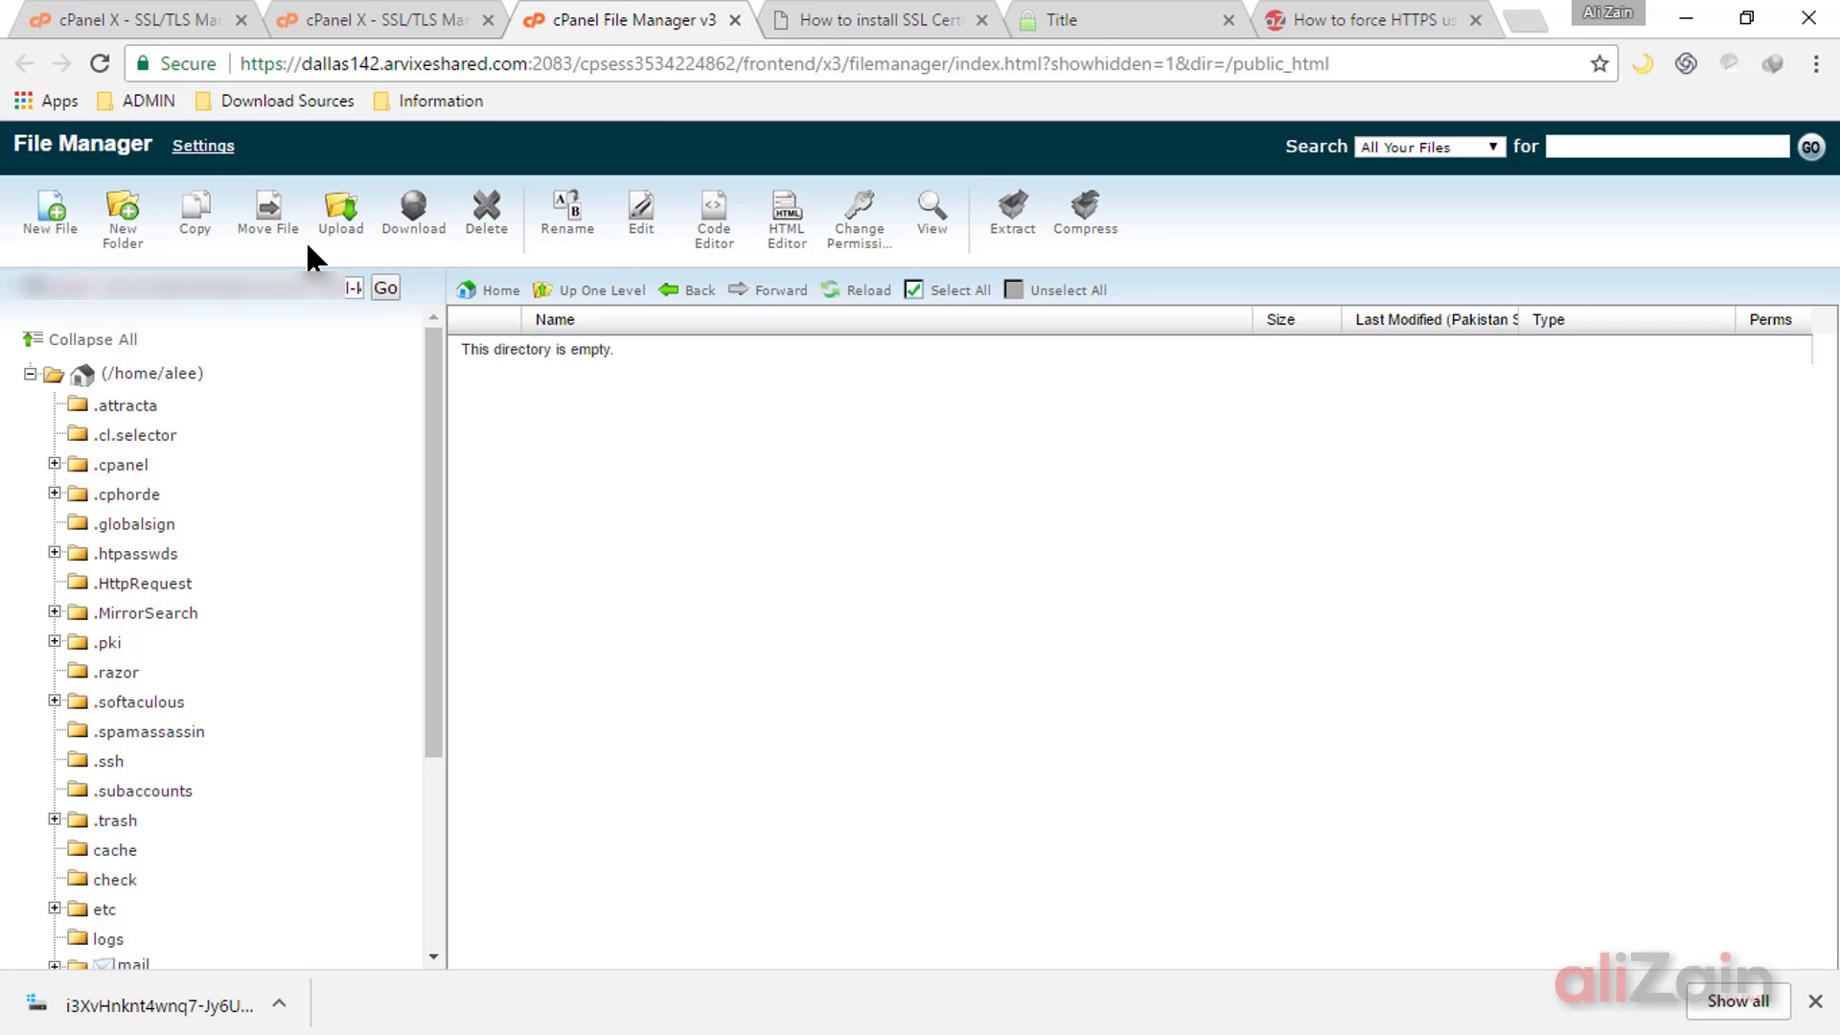
pyautogui.click(337, 230)
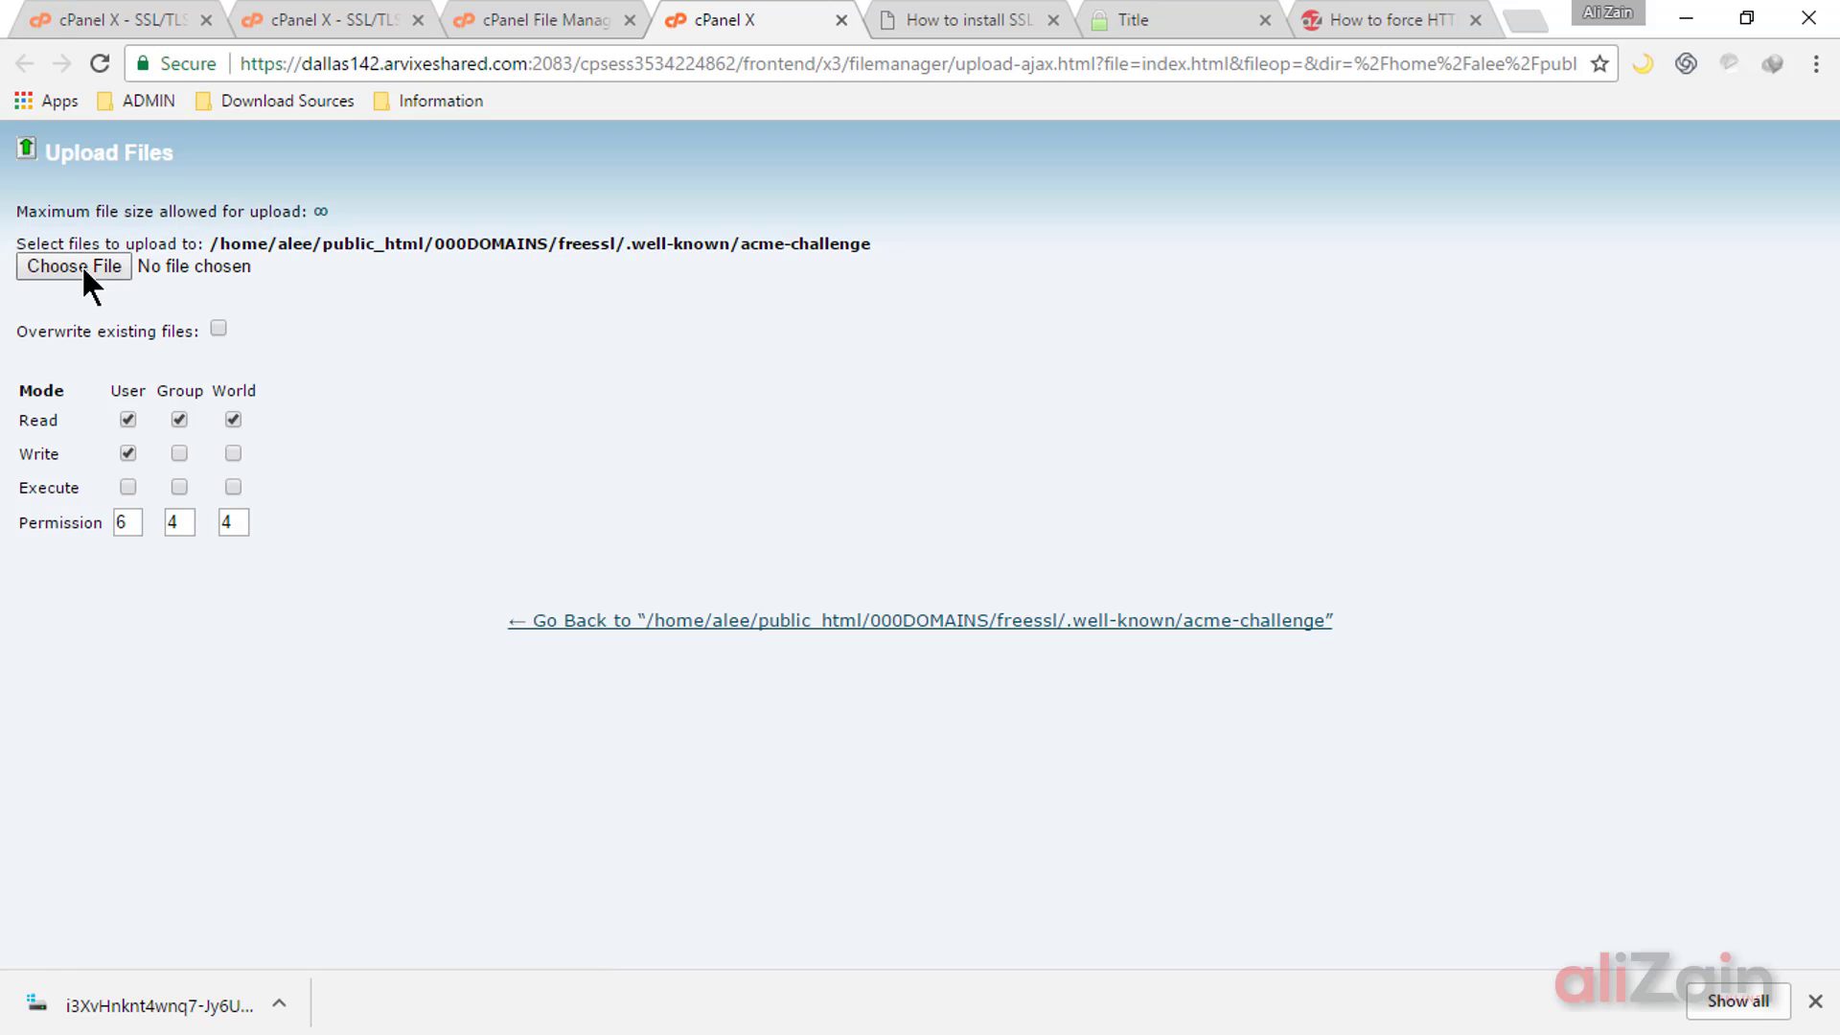
pyautogui.click(84, 264)
pyautogui.click(522, 373)
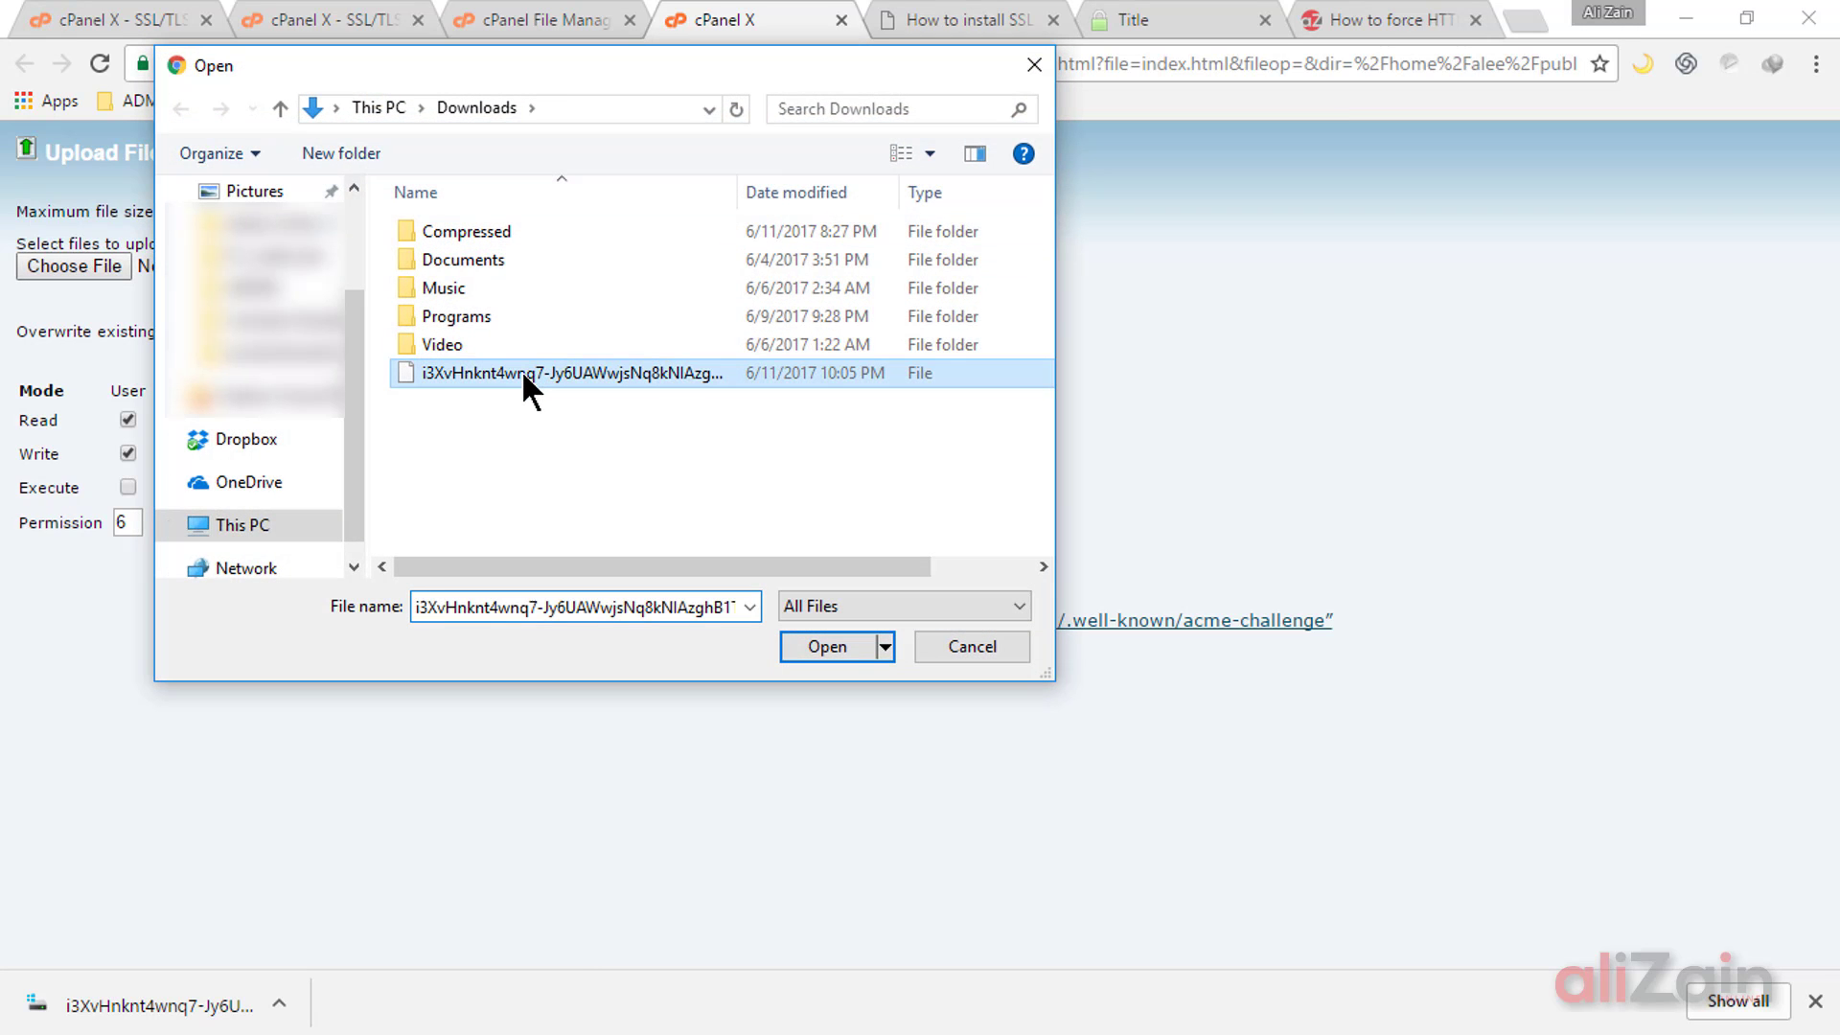
pyautogui.click(826, 647)
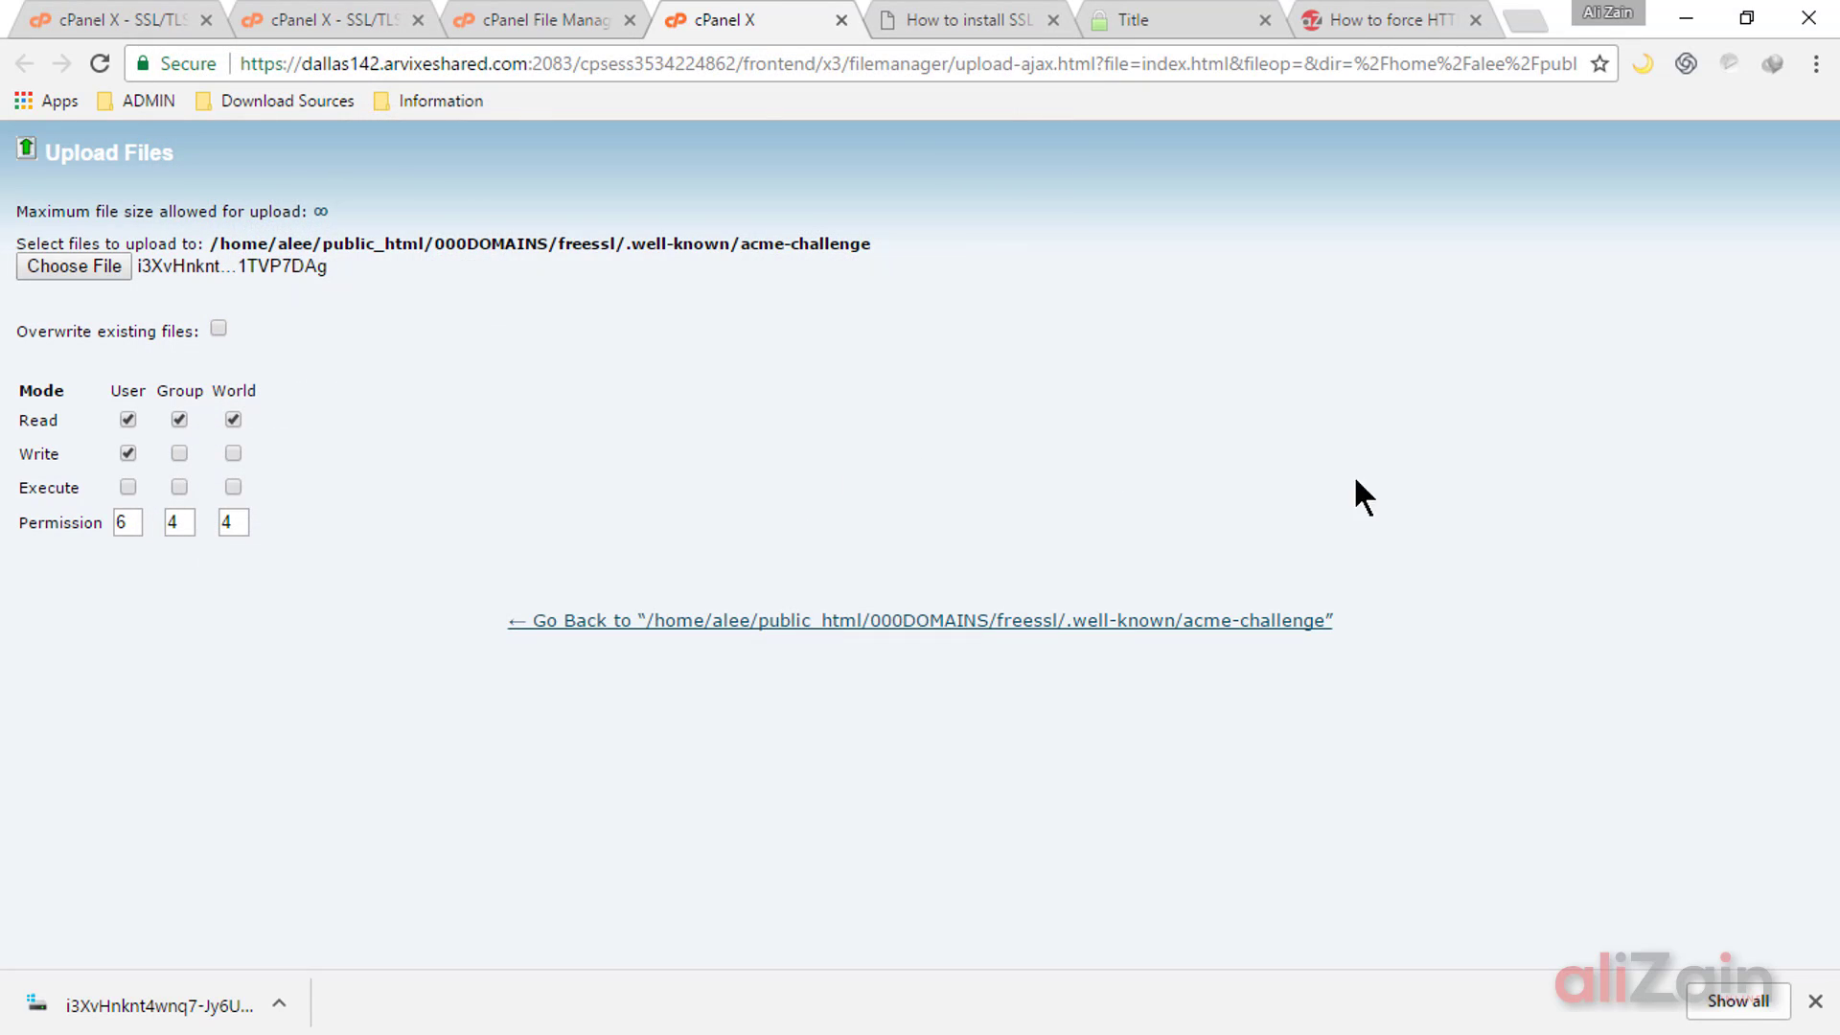
pyautogui.click(1814, 1000)
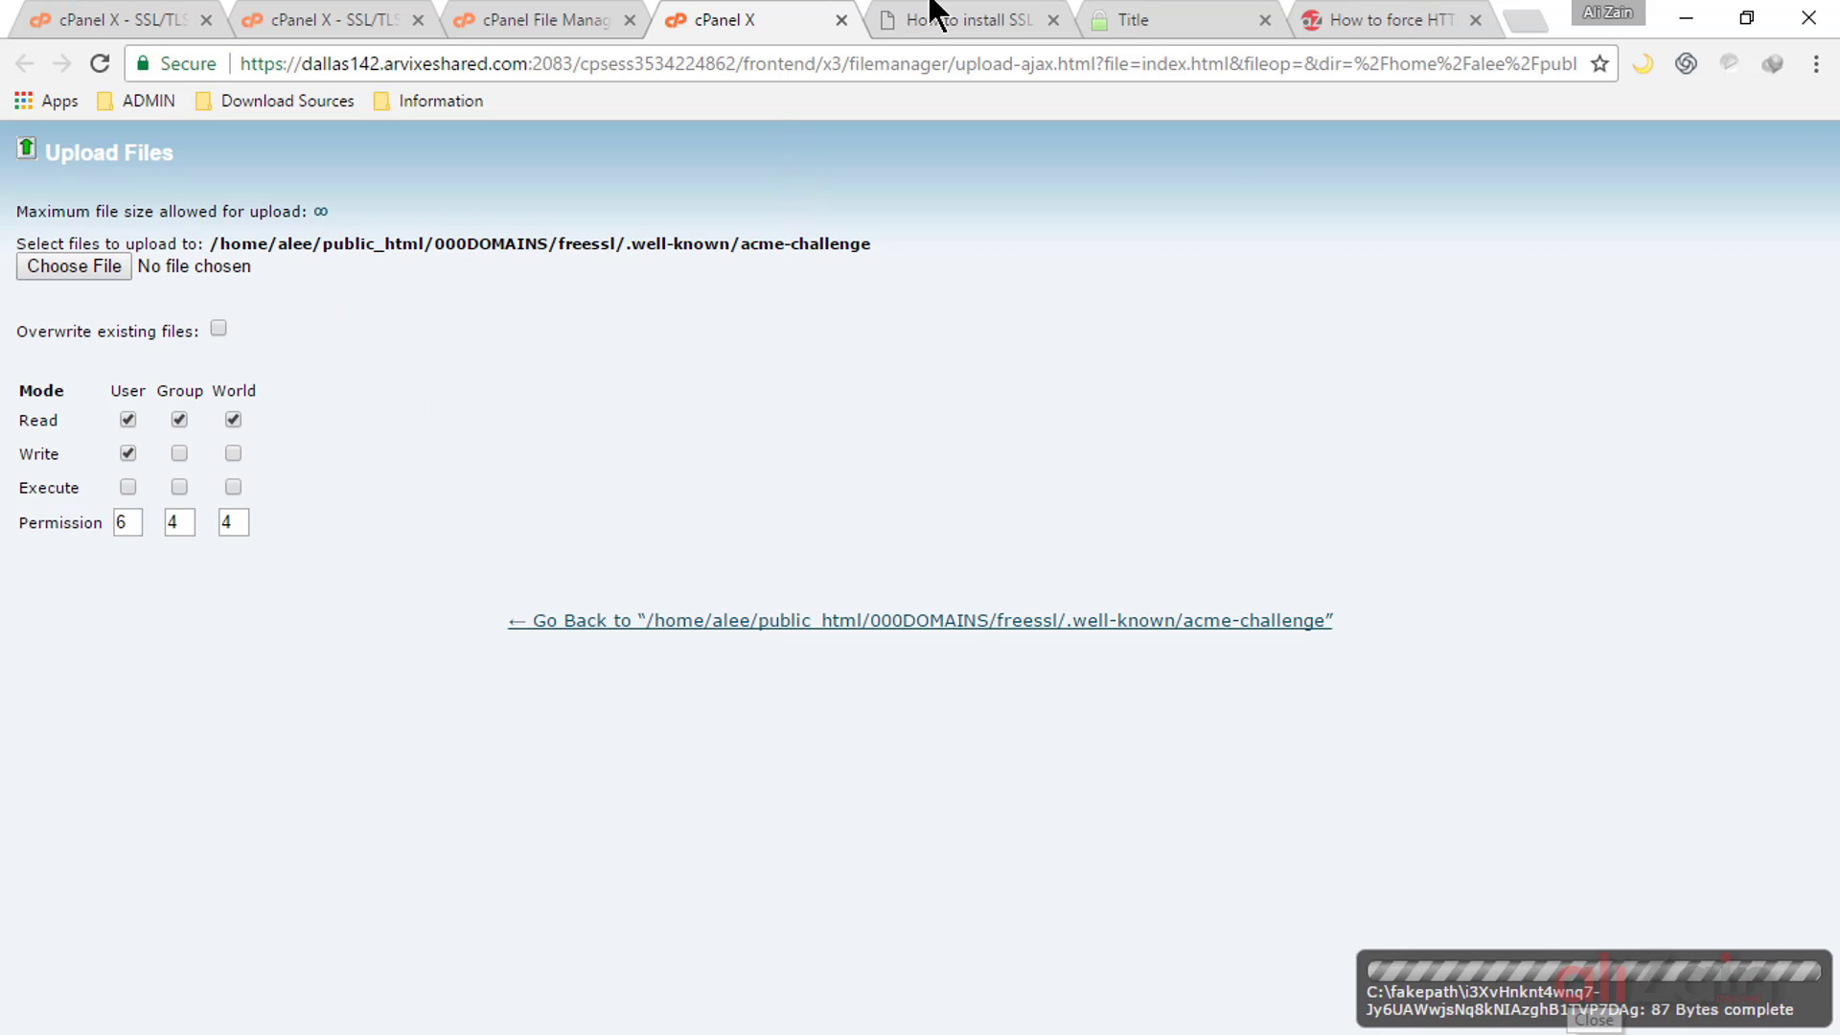
# Step: Check the upload by reloading the acme-challenge folder listing and visiting the verification link on the SSL For Free page
pyautogui.click(575, 18)
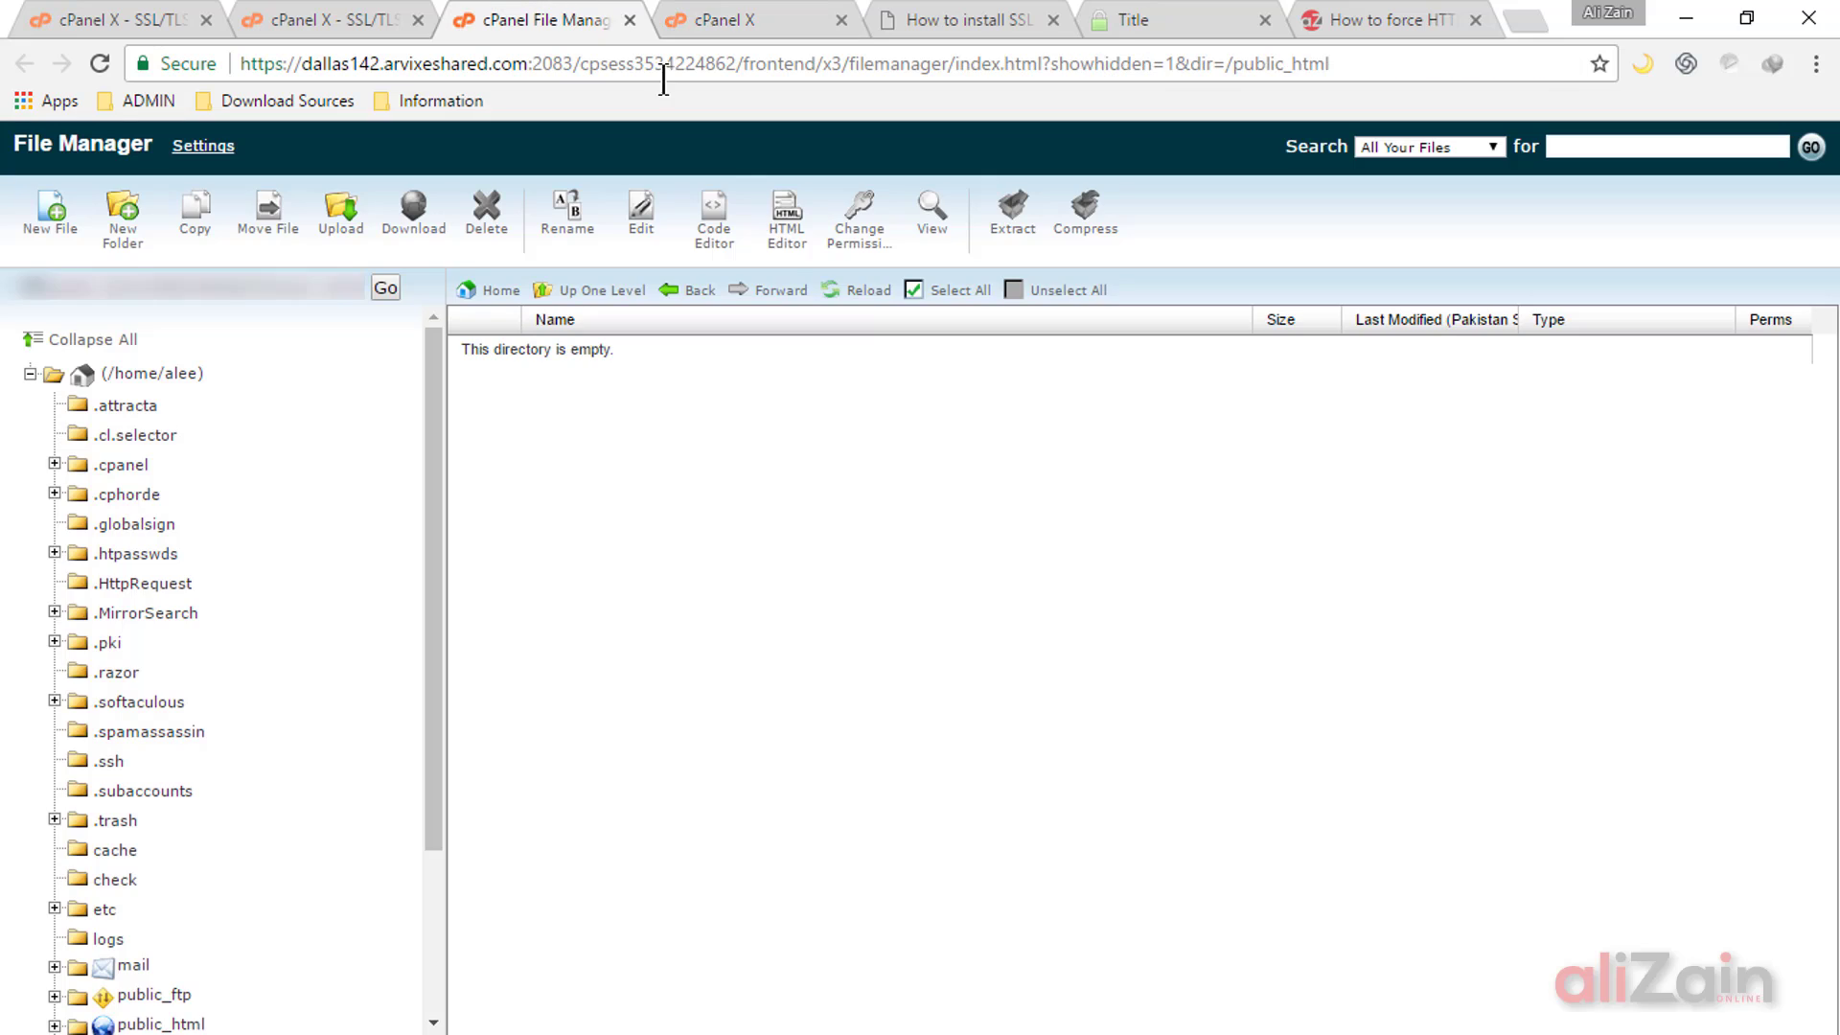
pyautogui.click(870, 291)
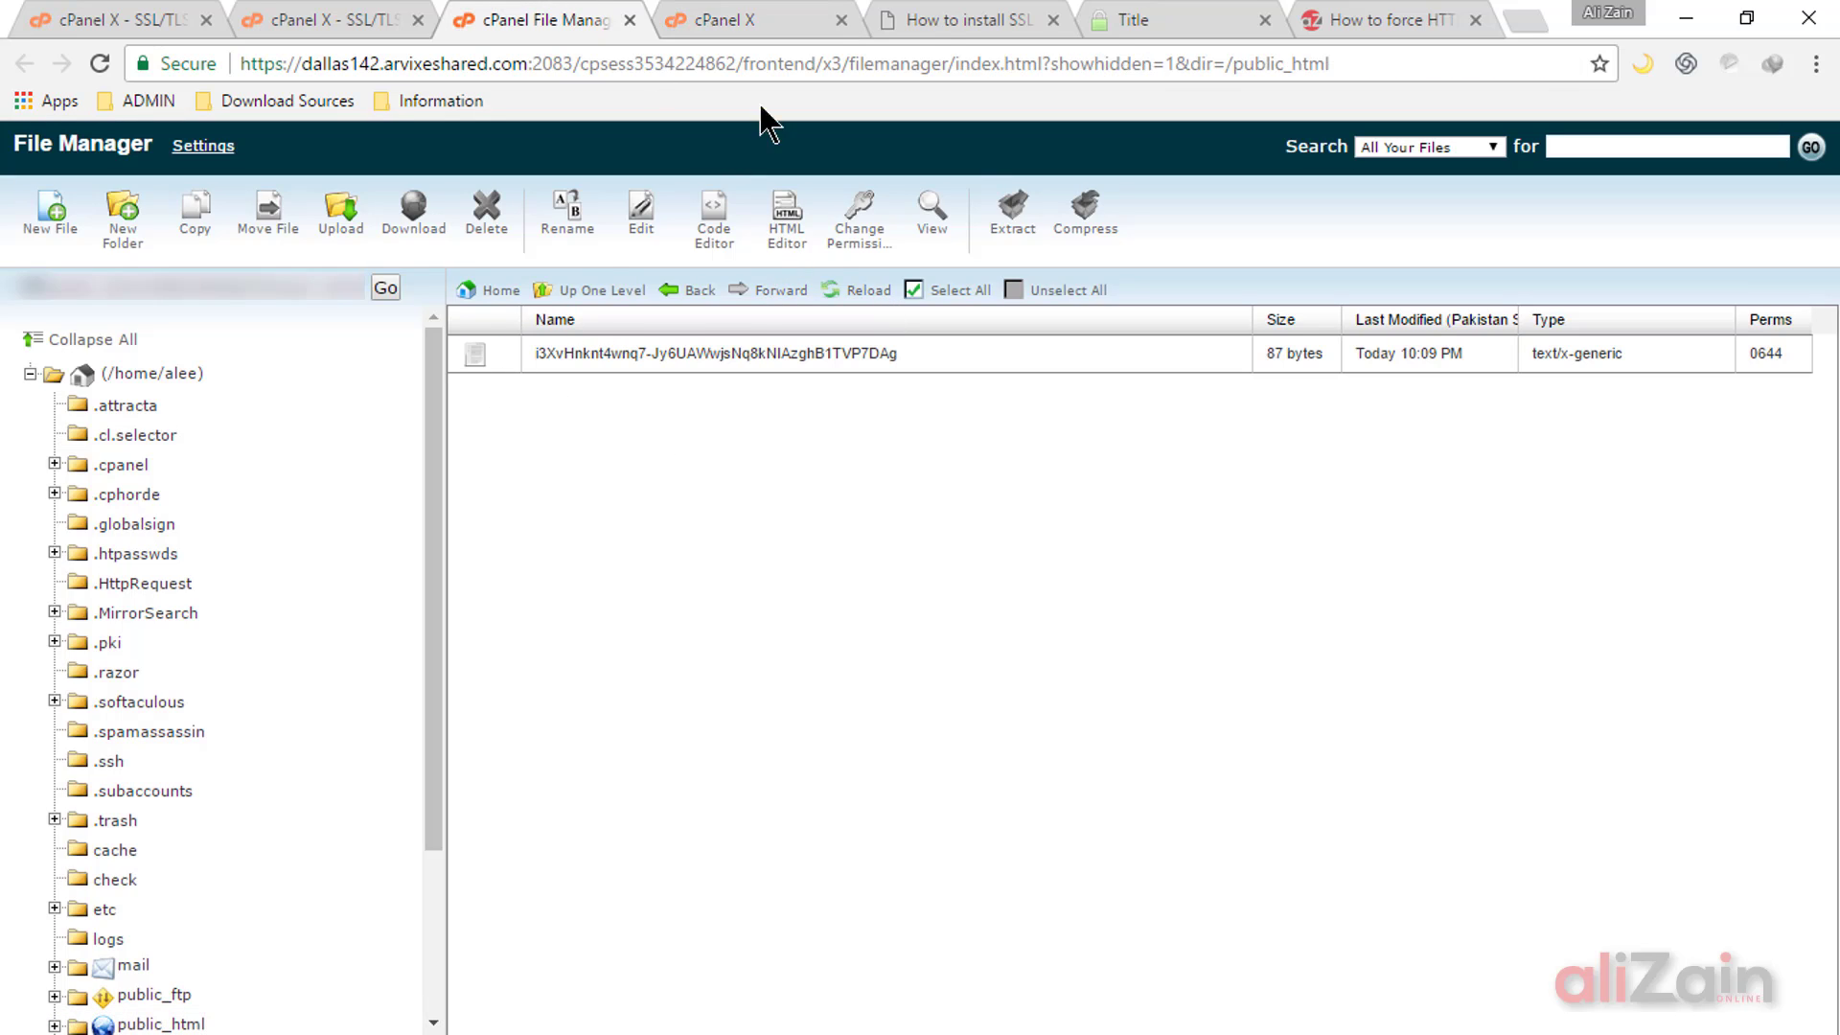
pyautogui.click(1155, 19)
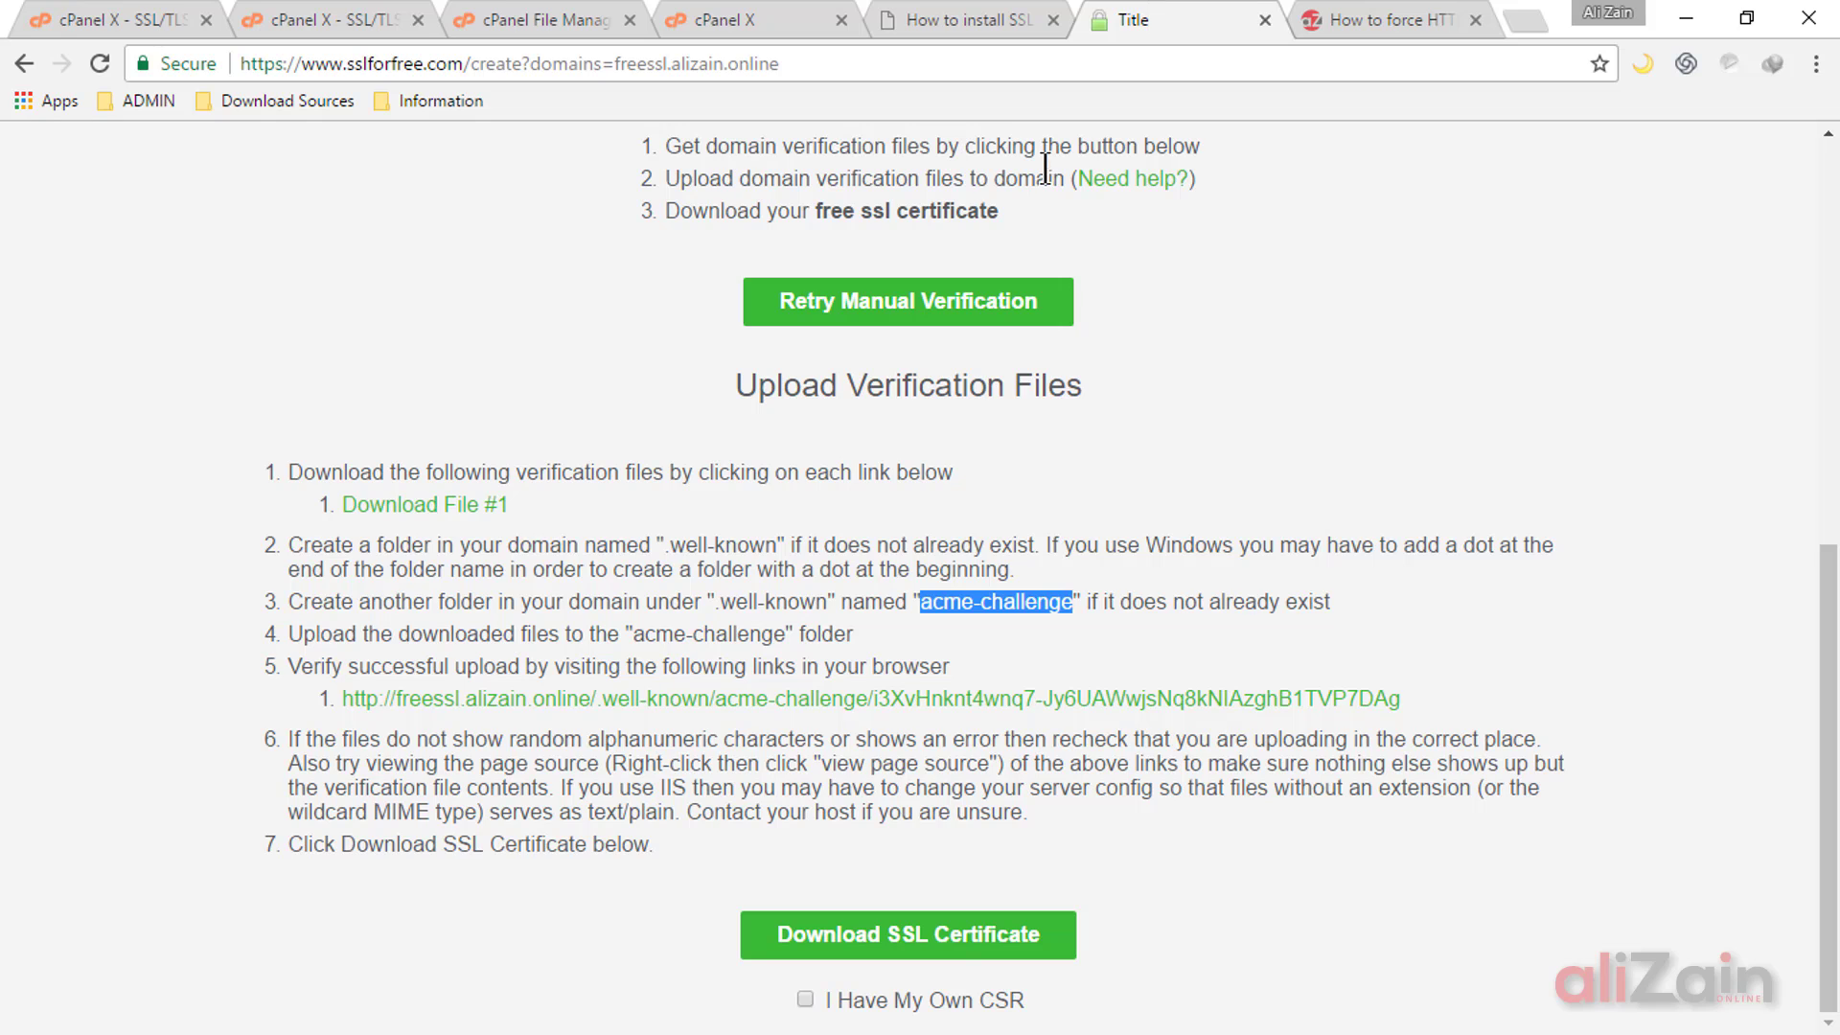
pyautogui.click(692, 710)
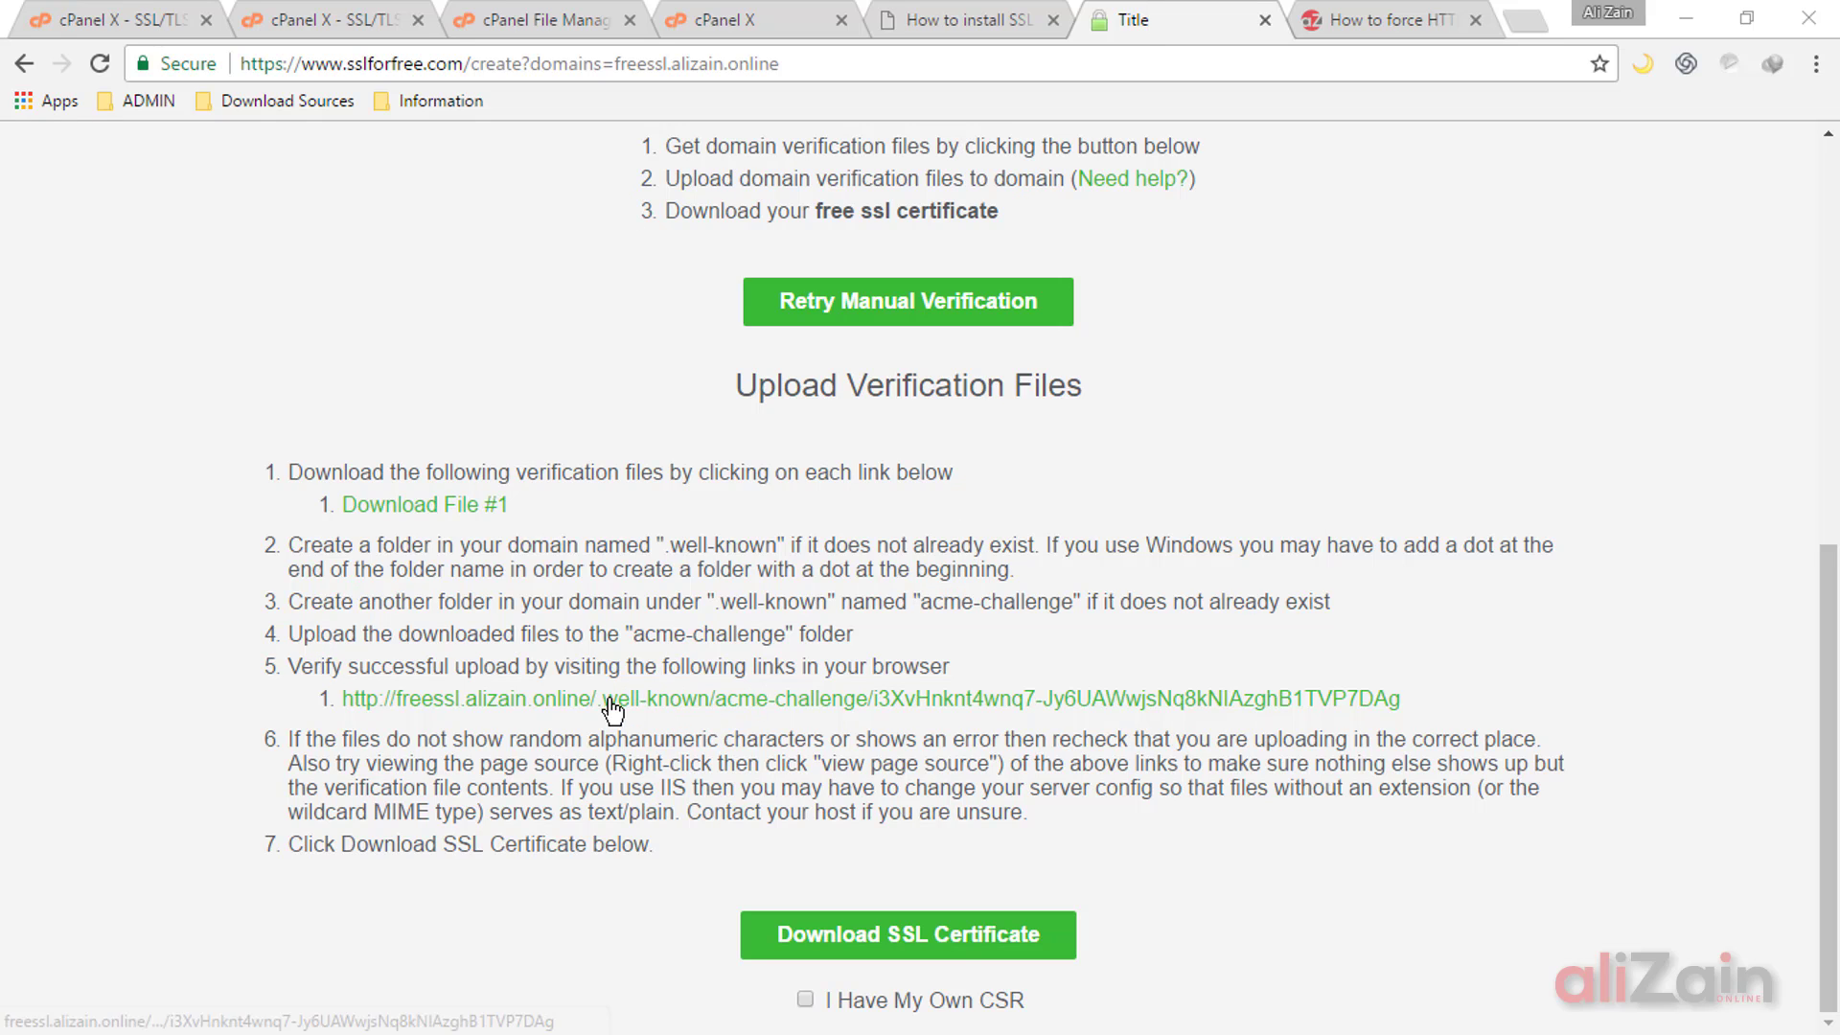
pyautogui.click(707, 707)
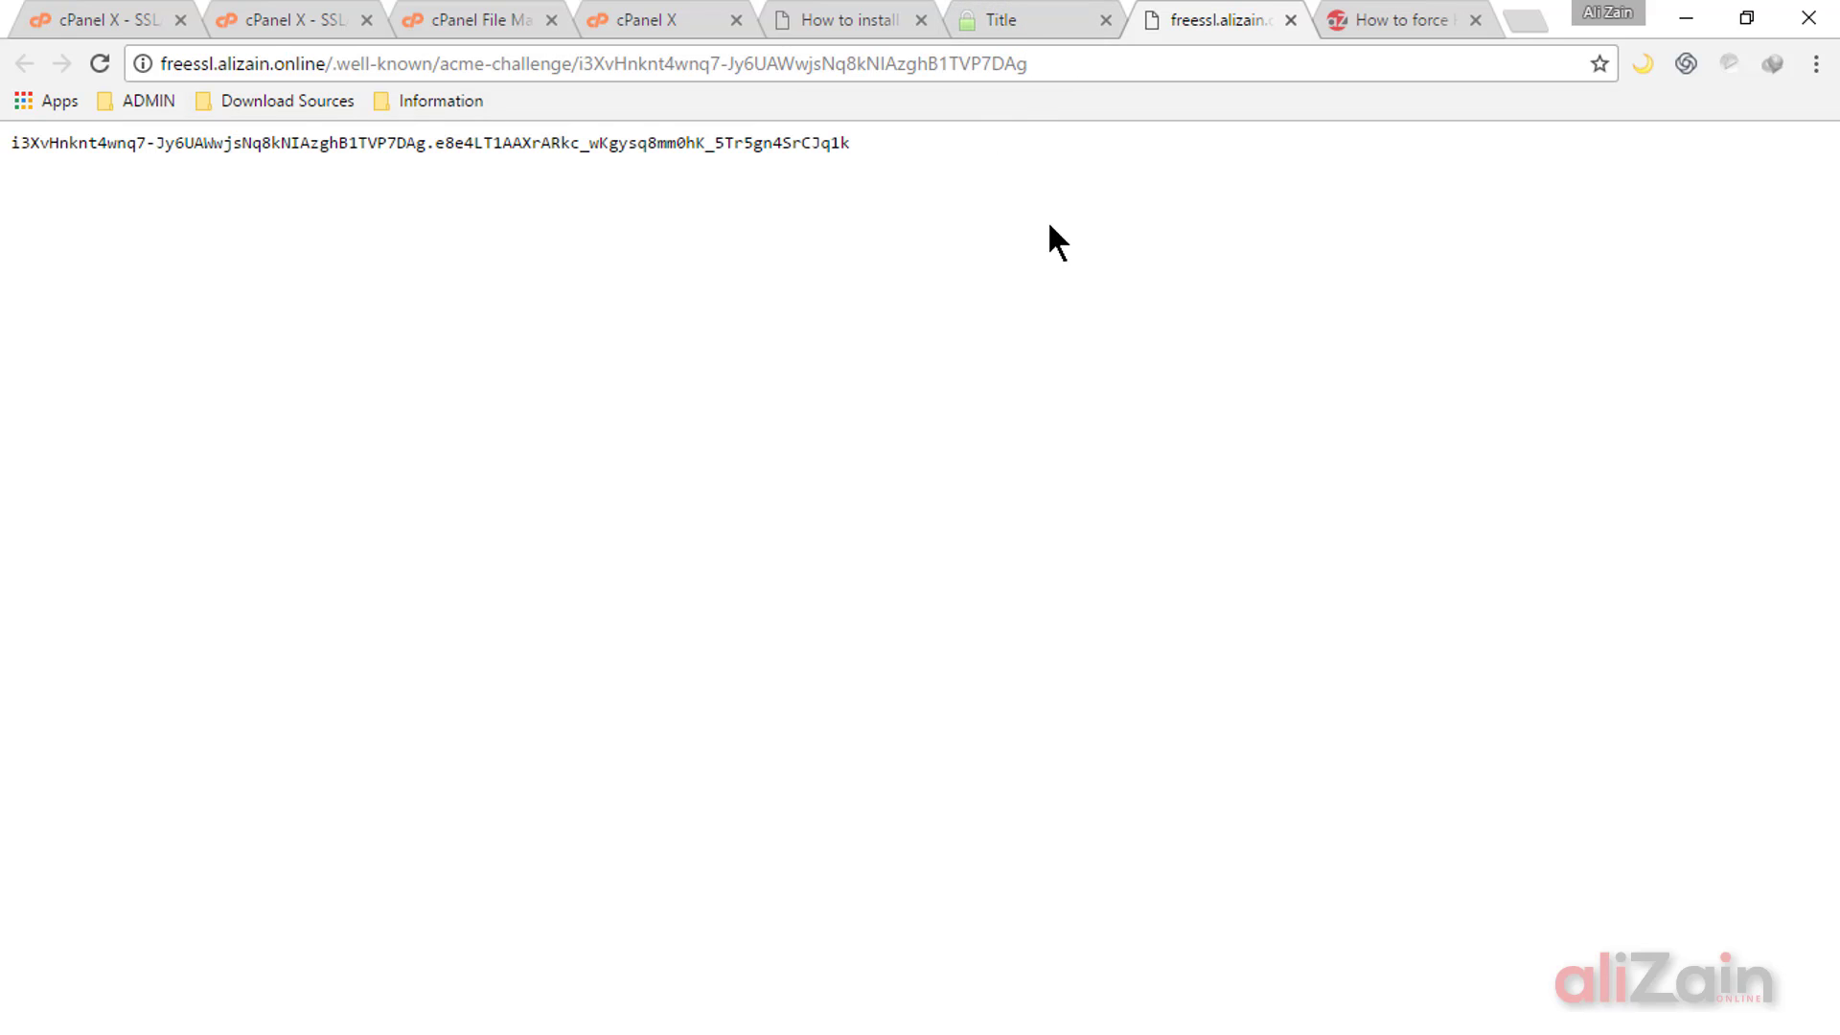
# Step: Generate the SSL certificate on SSL For Free and review the certificate, private key and CA bundle sections
pyautogui.click(1020, 19)
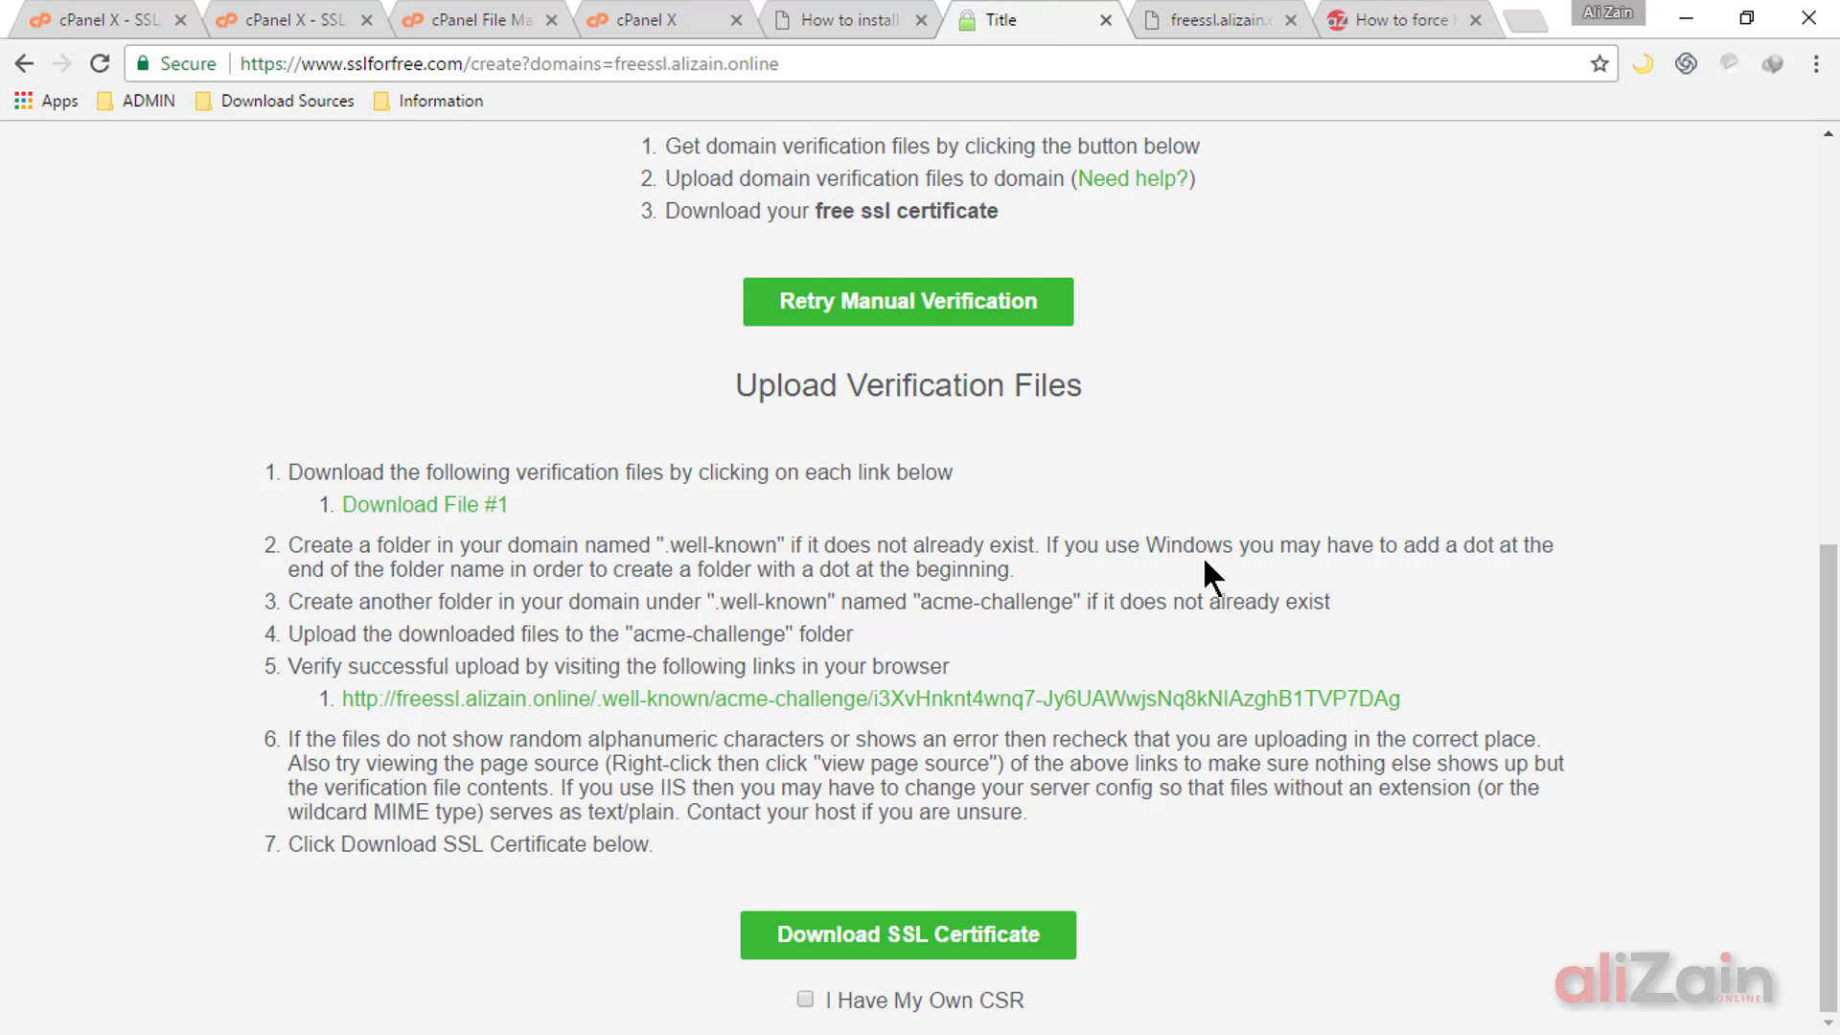
pyautogui.click(899, 941)
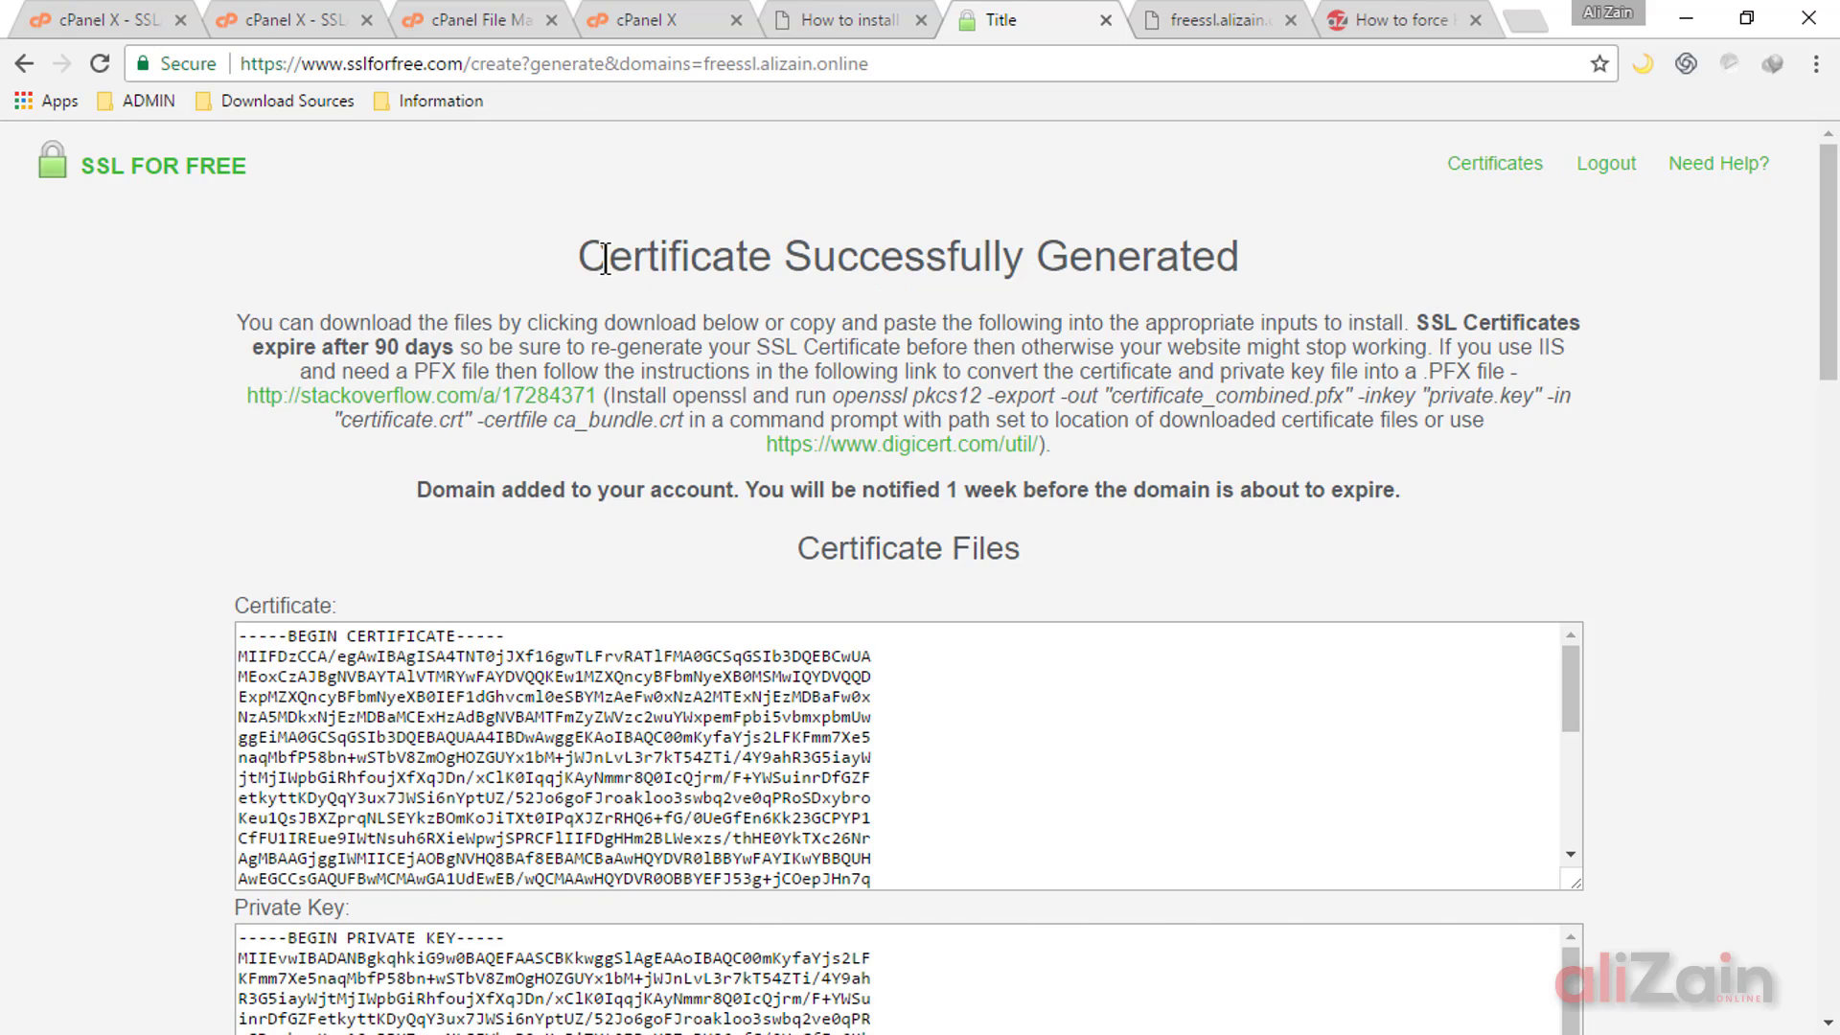
pyautogui.moveTo(606, 256); pyautogui.dragTo(1284, 265)
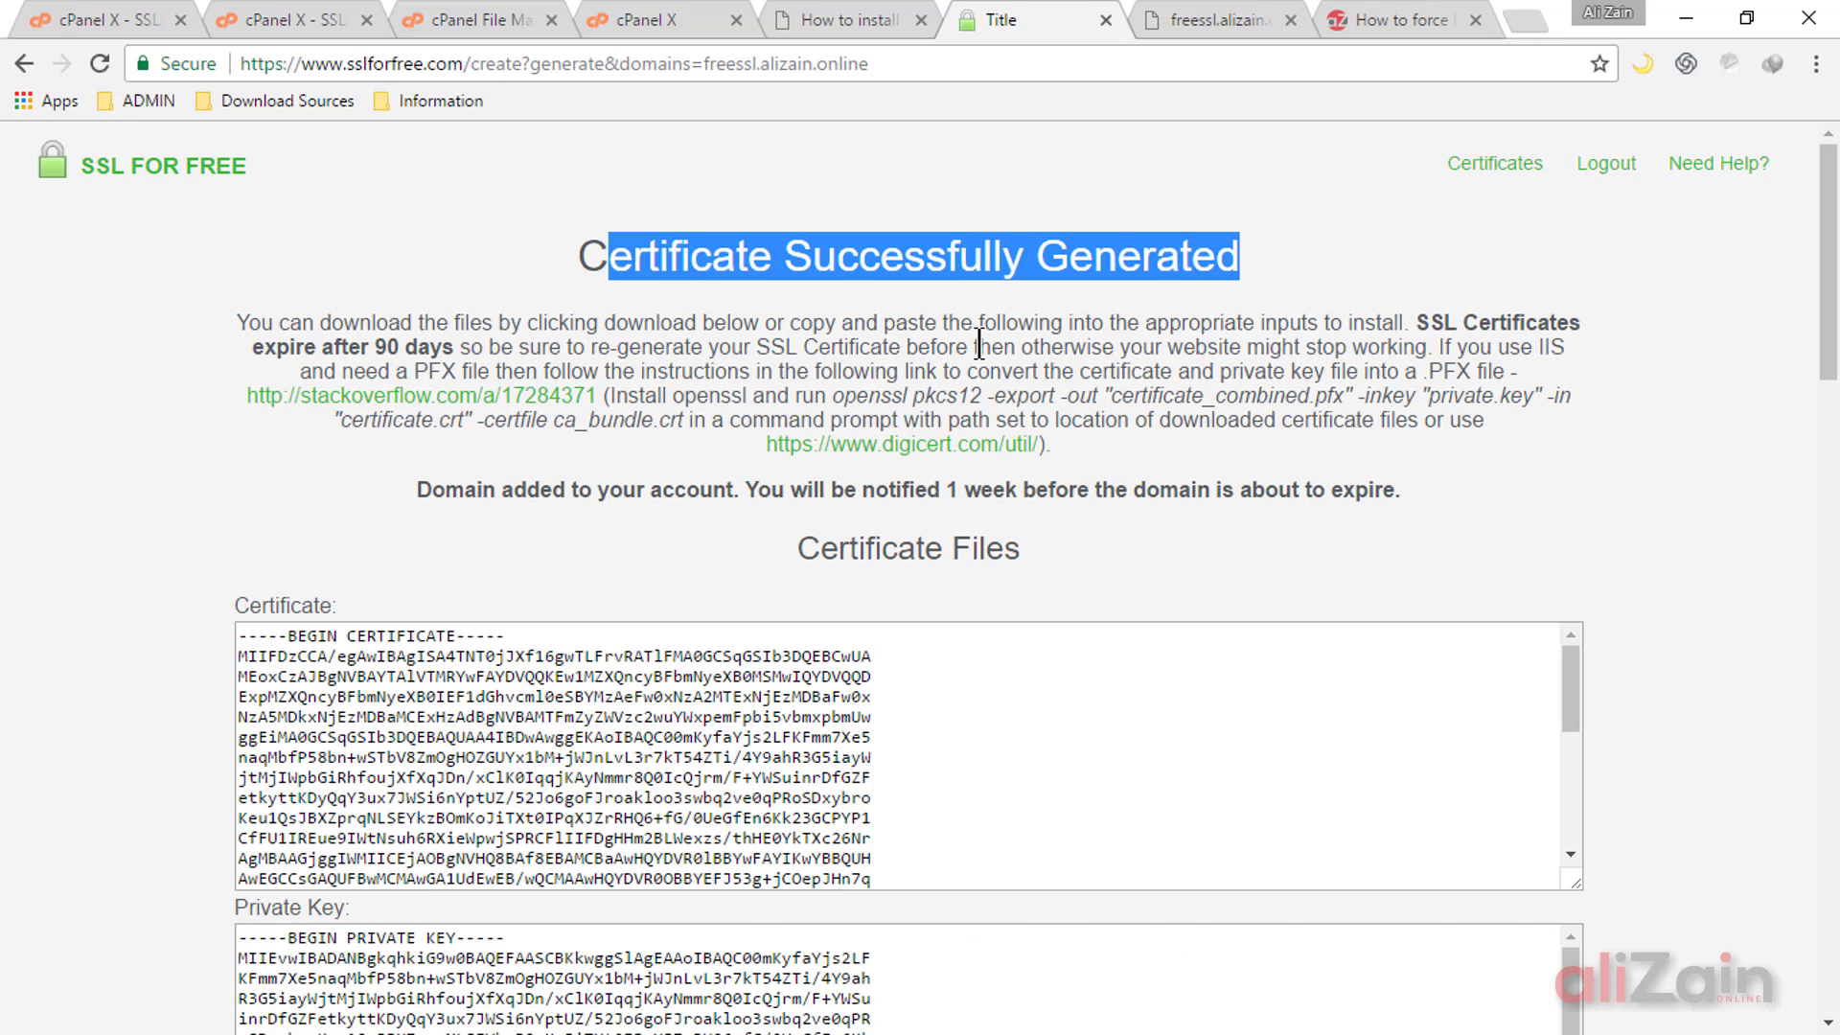
pyautogui.scroll(-6, 936, 423)
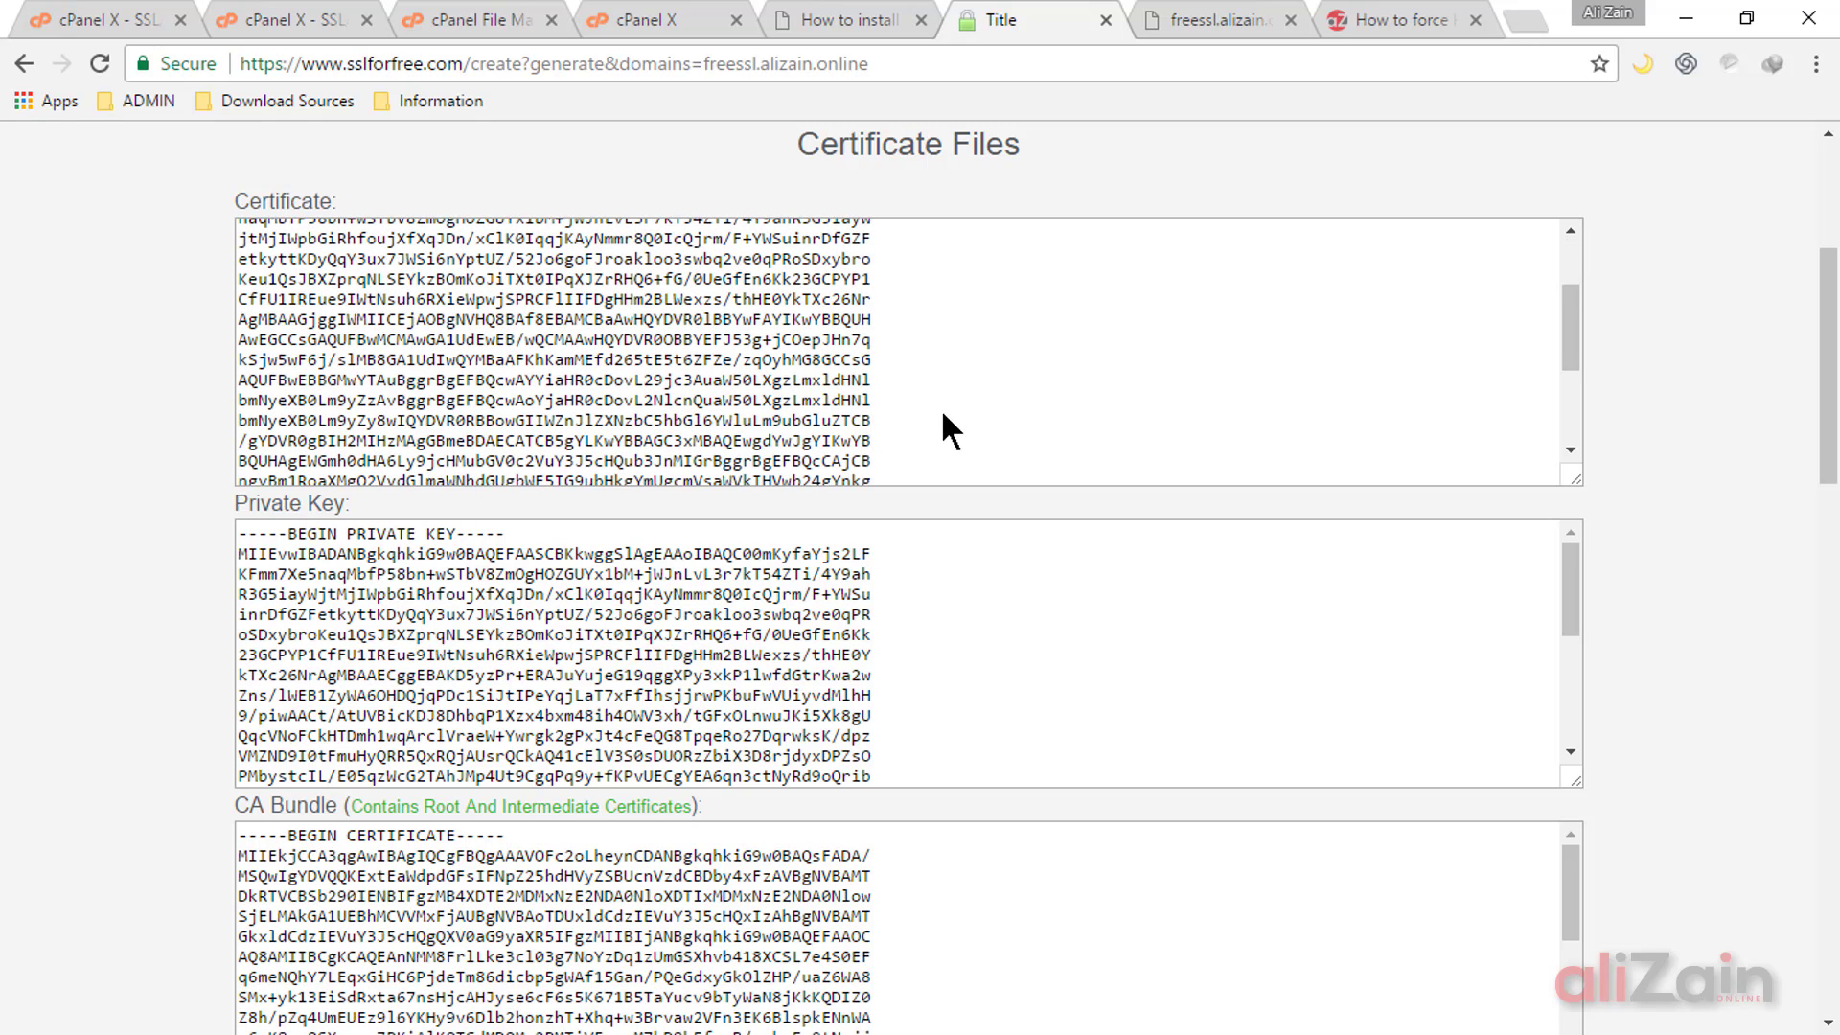
# Step: Switch to cPanel, find "ssl" on its home page and open the SSL/TLS Manager under Security
pyautogui.click(308, 13)
pyautogui.click(99, 13)
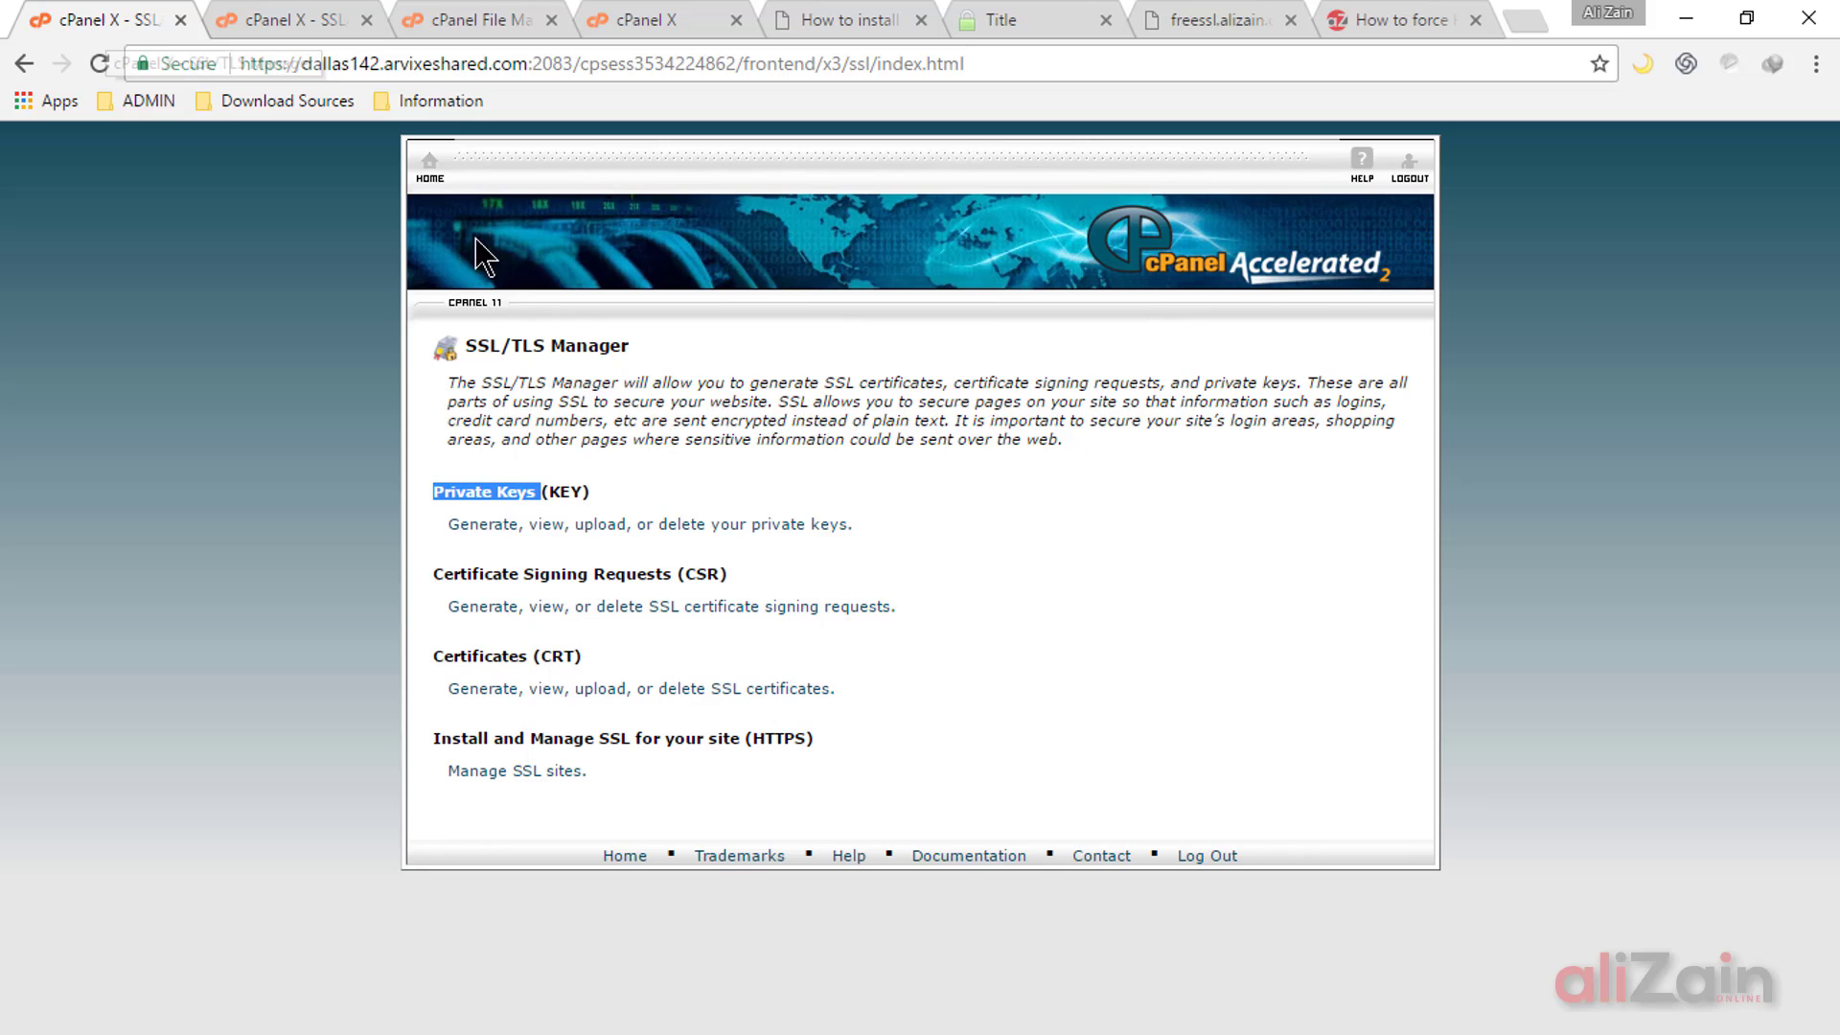
pyautogui.click(429, 171)
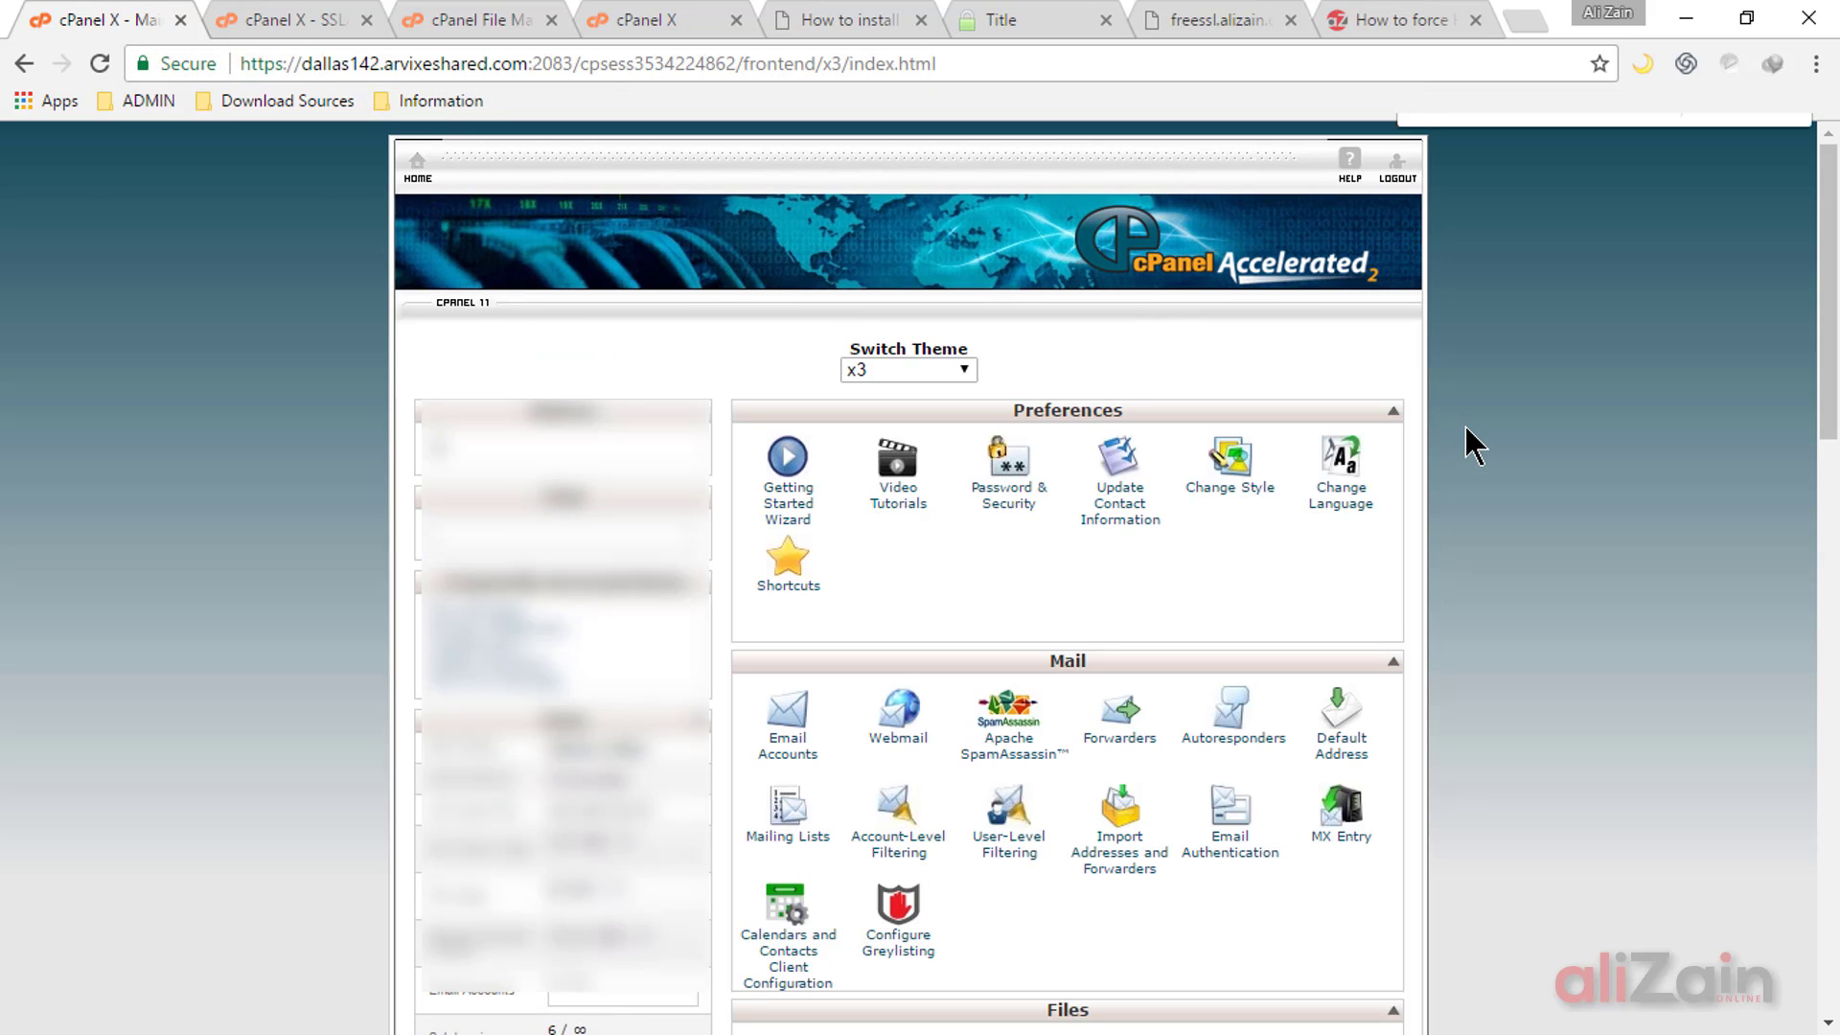
pyautogui.write('ssl')
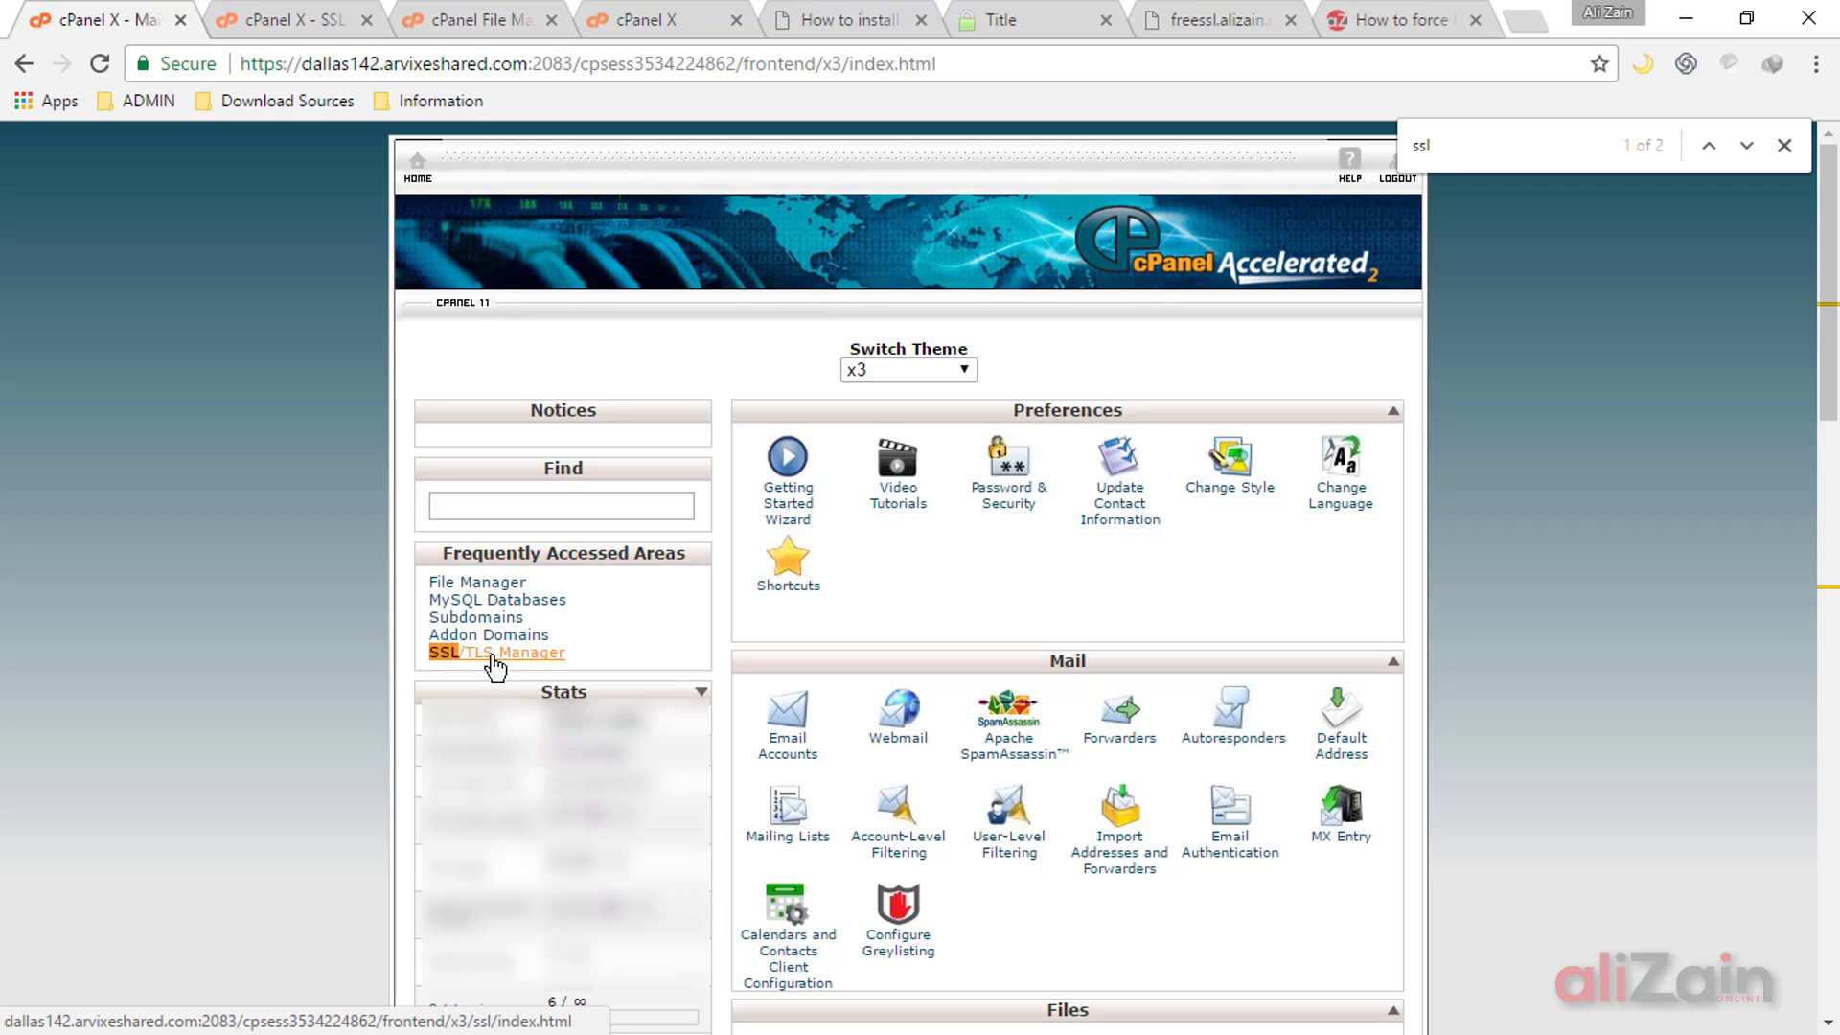
pyautogui.scroll(-2, 1463, 536)
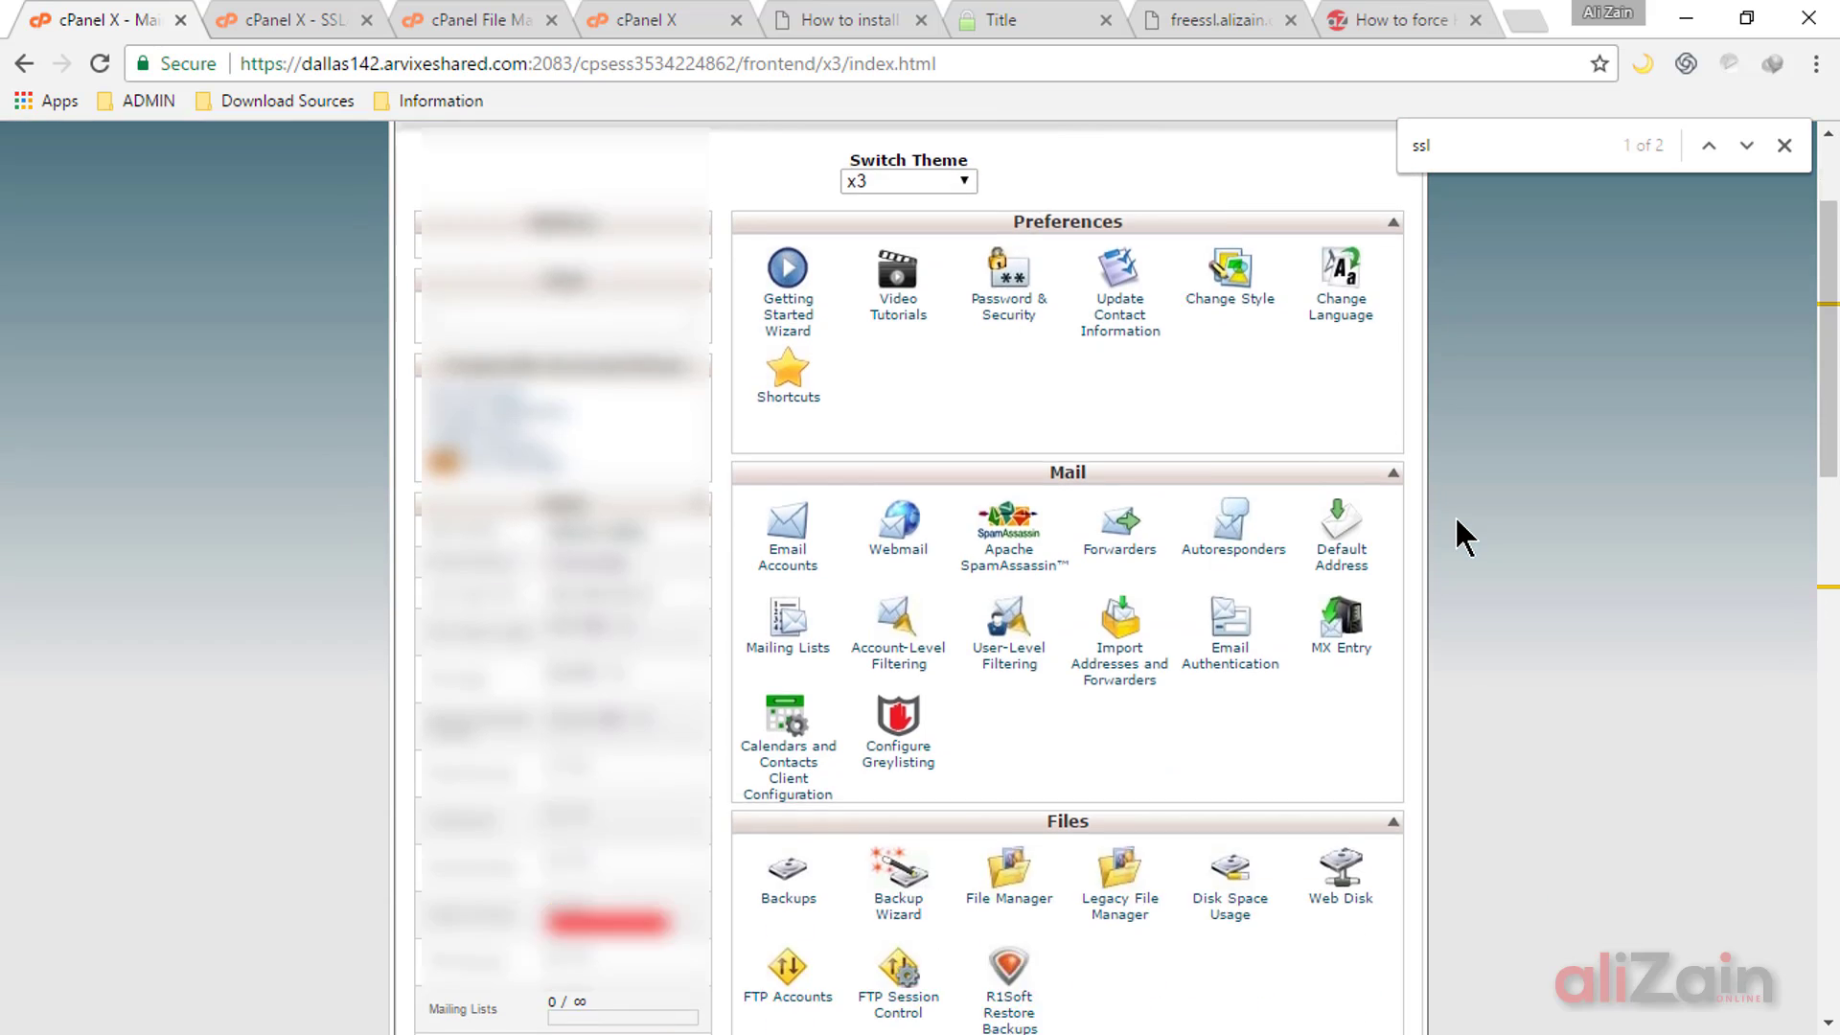
pyautogui.scroll(-8, 1454, 515)
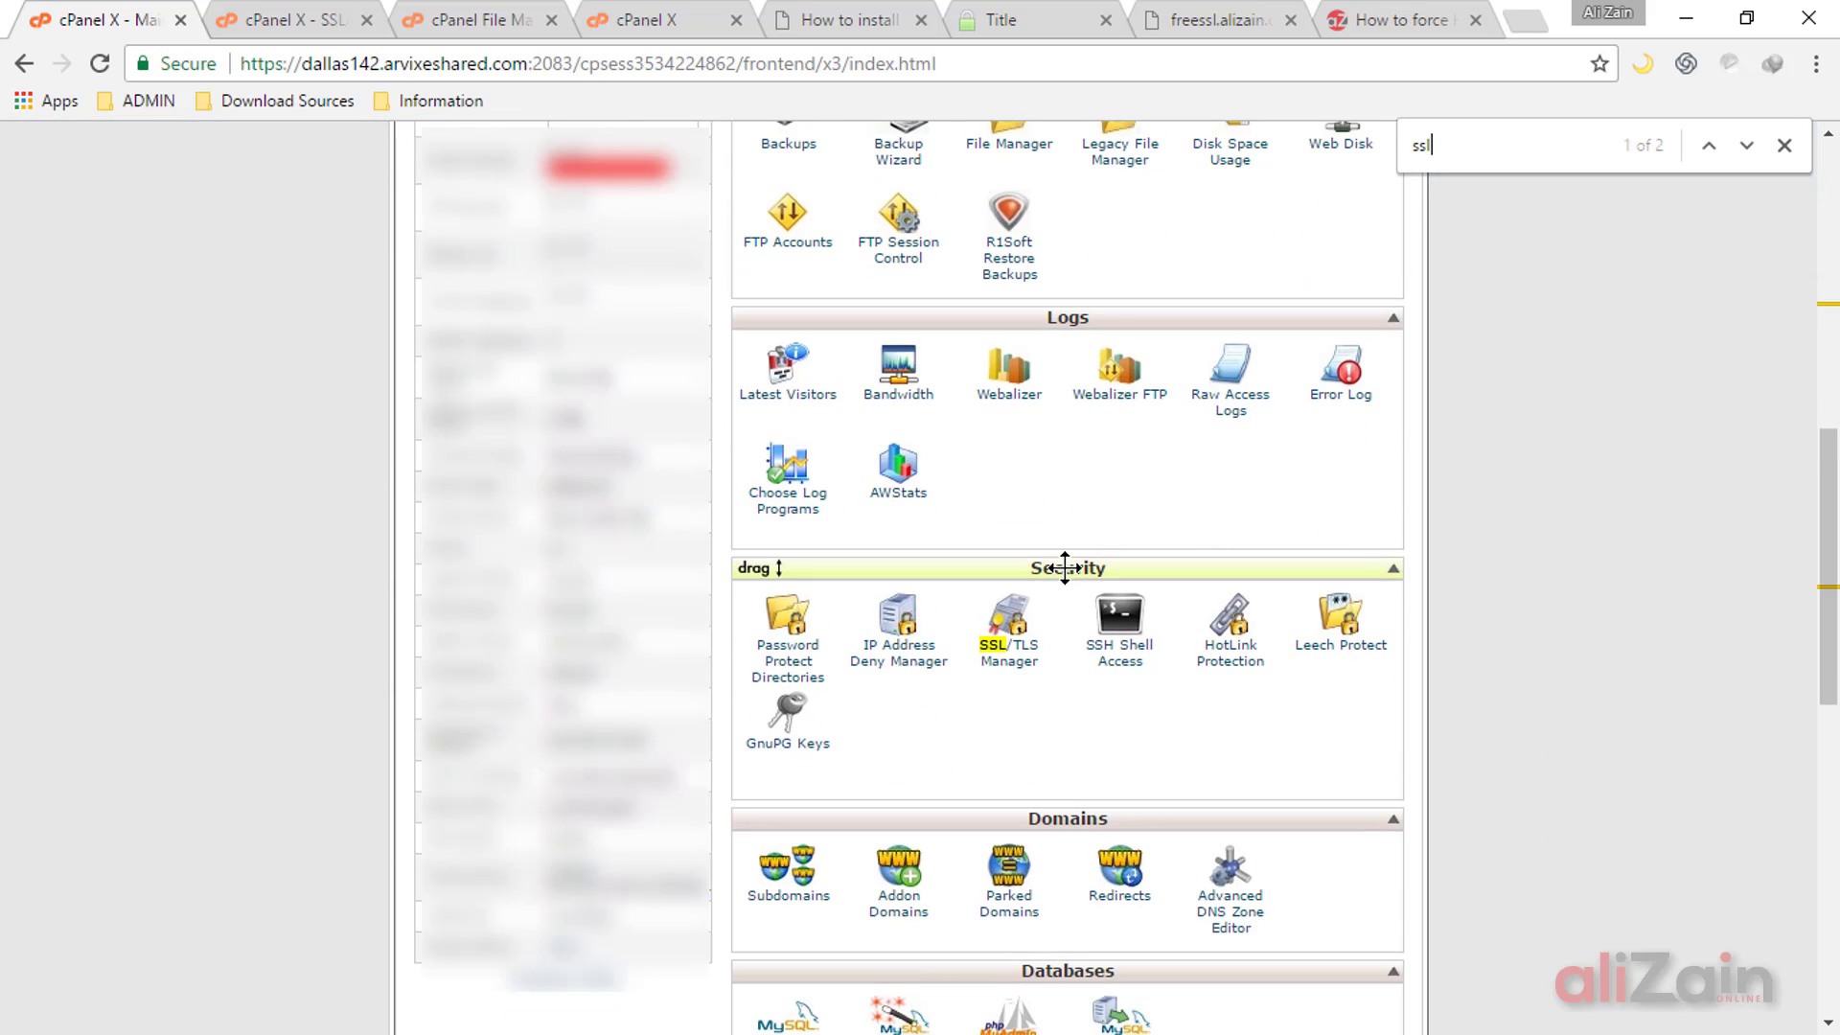
pyautogui.click(1023, 671)
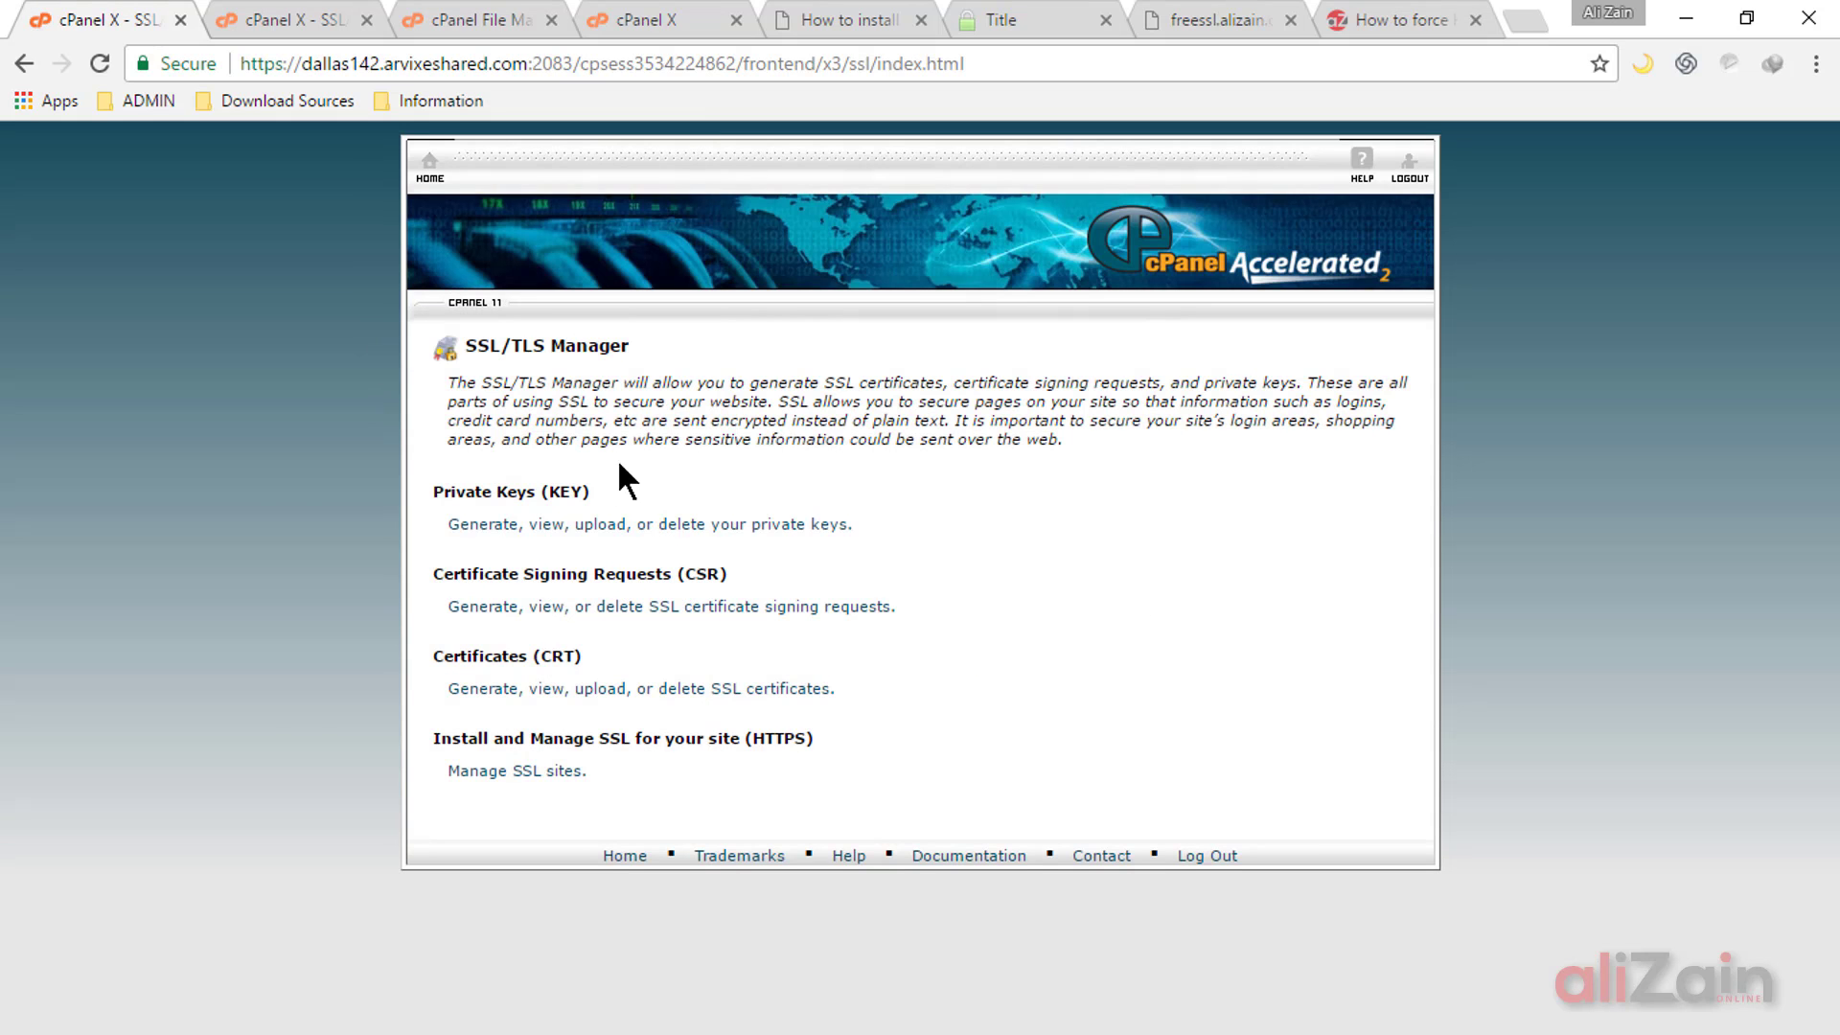
# Step: Copy the private key from the SSL For Free page into the new private key upload form in cPanel's SSL/TLS Manager
pyautogui.click(586, 532)
pyautogui.scroll(-7, 594, 330)
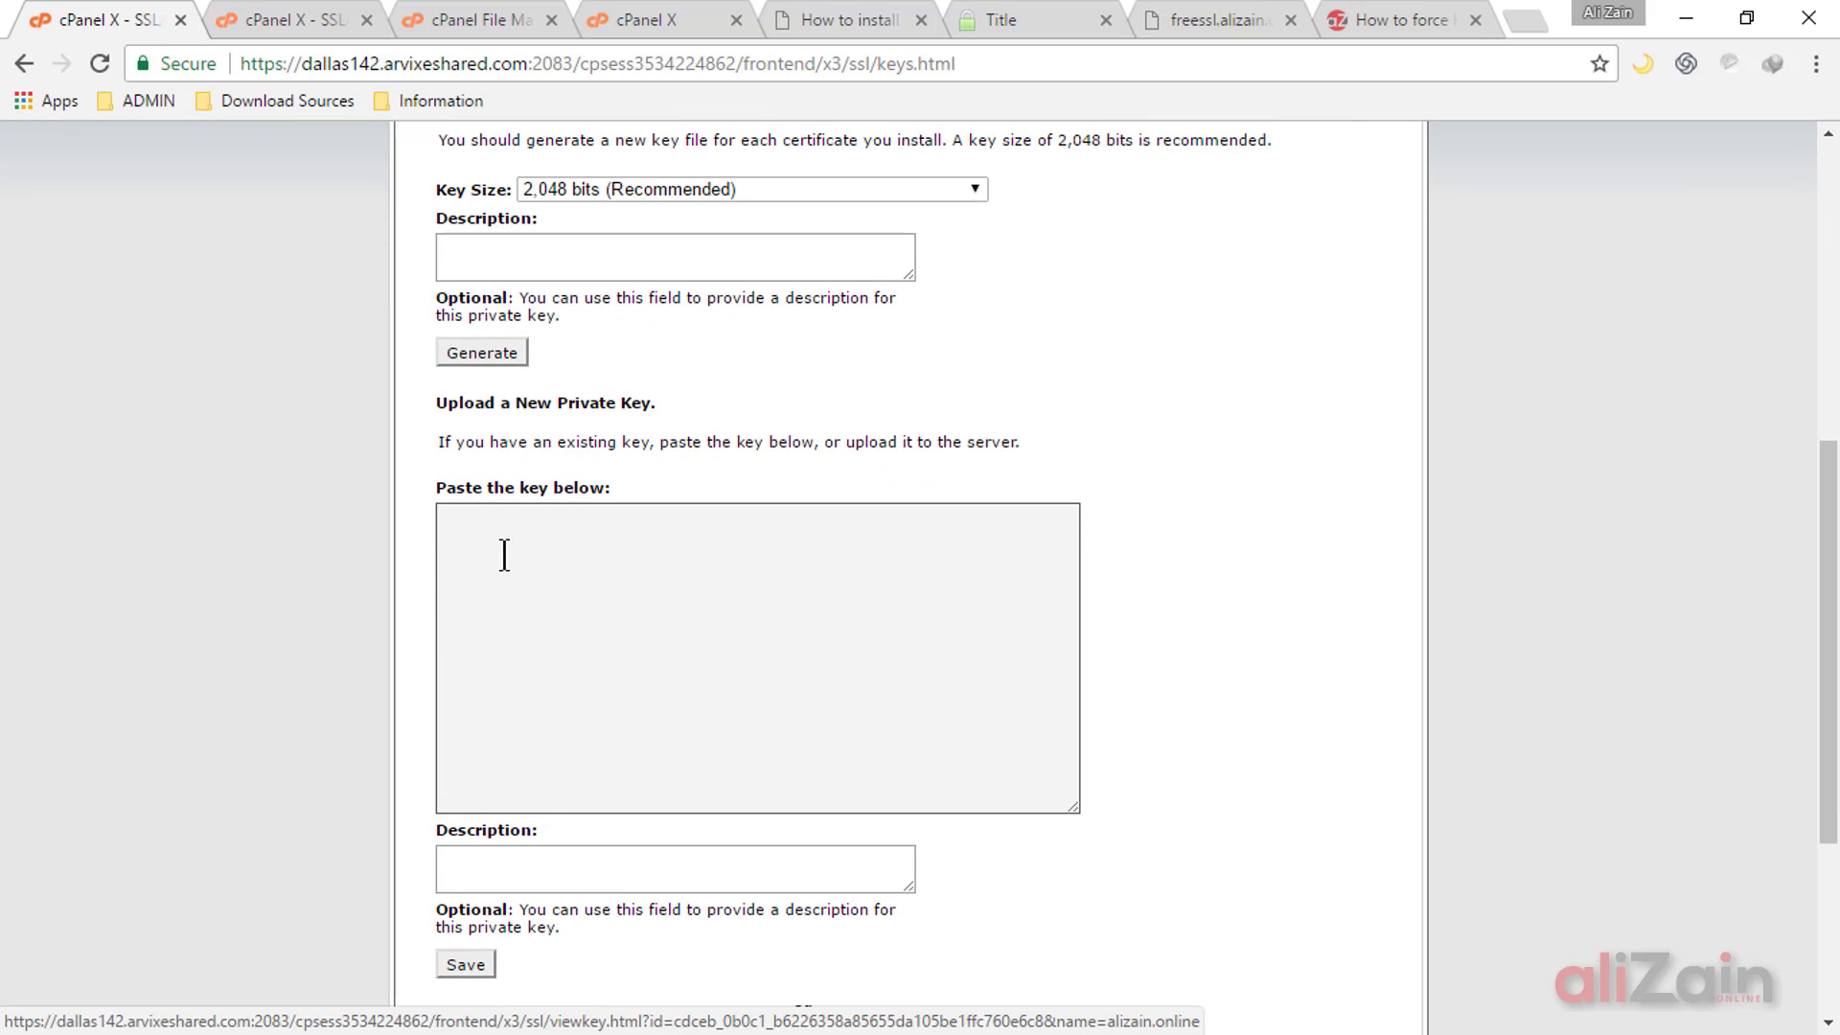
pyautogui.click(1052, 17)
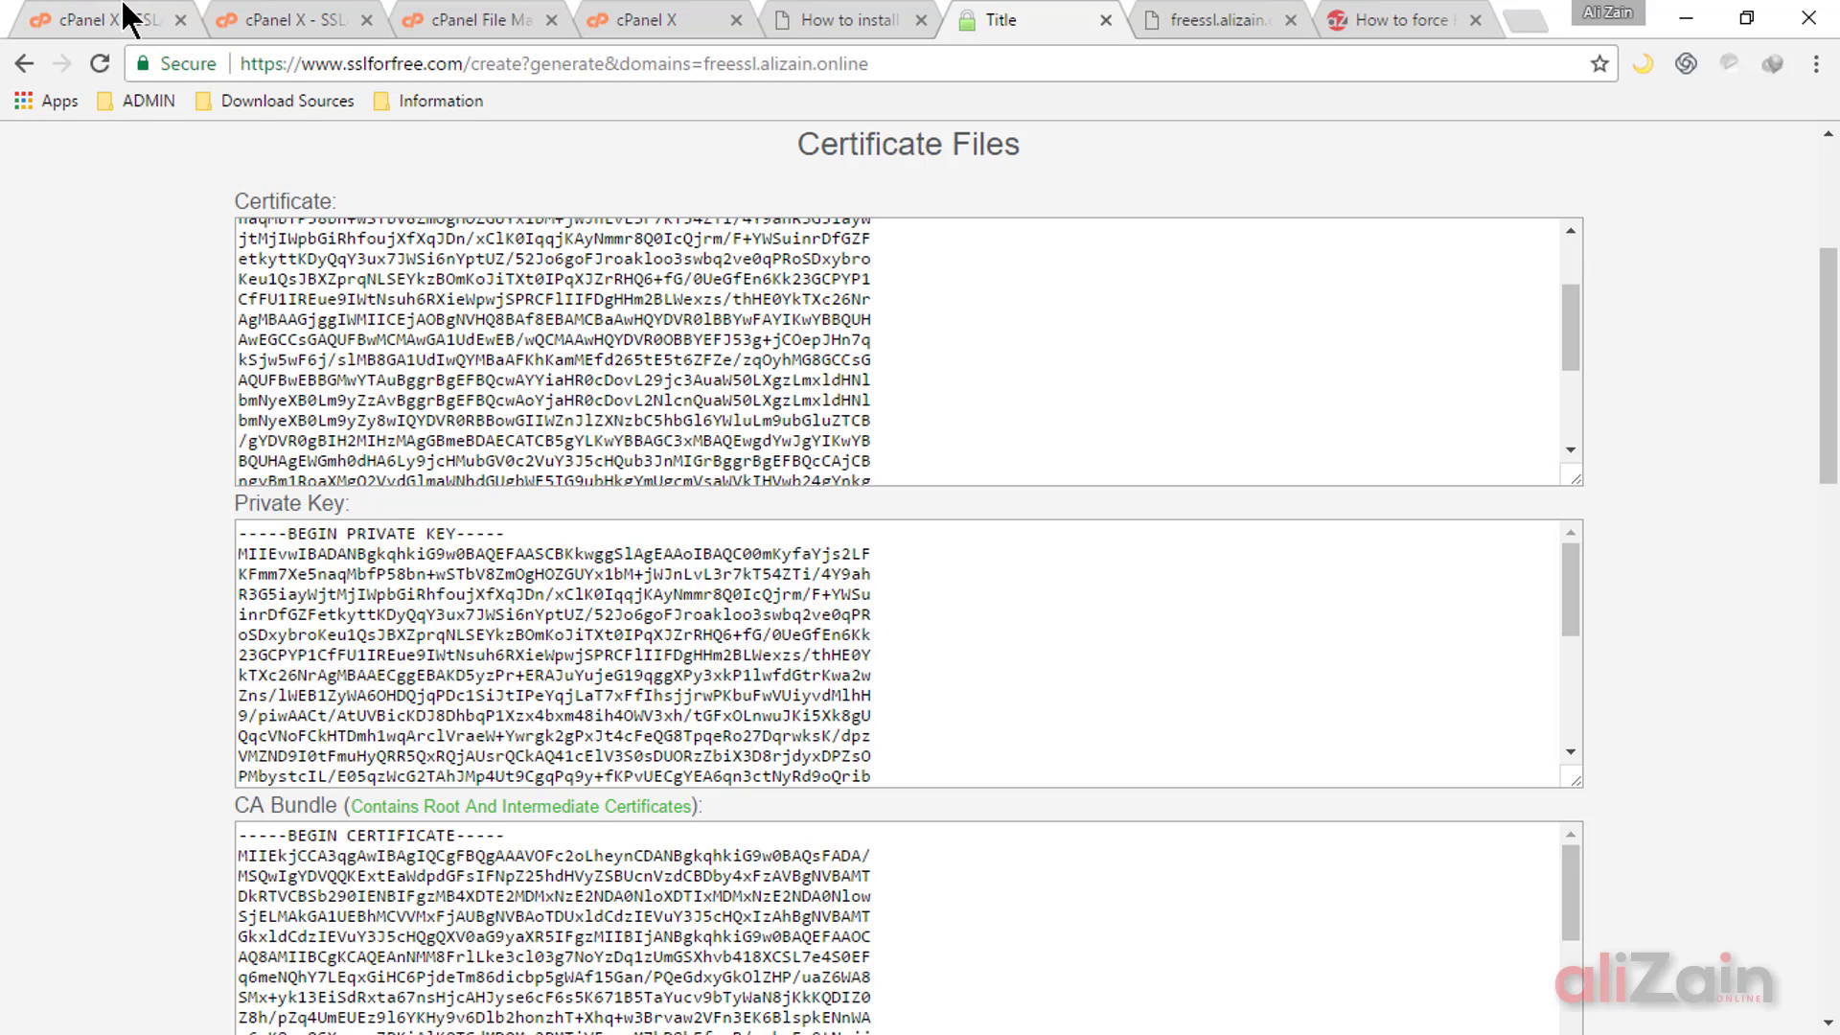
pyautogui.hotkey('ctrl', '1')
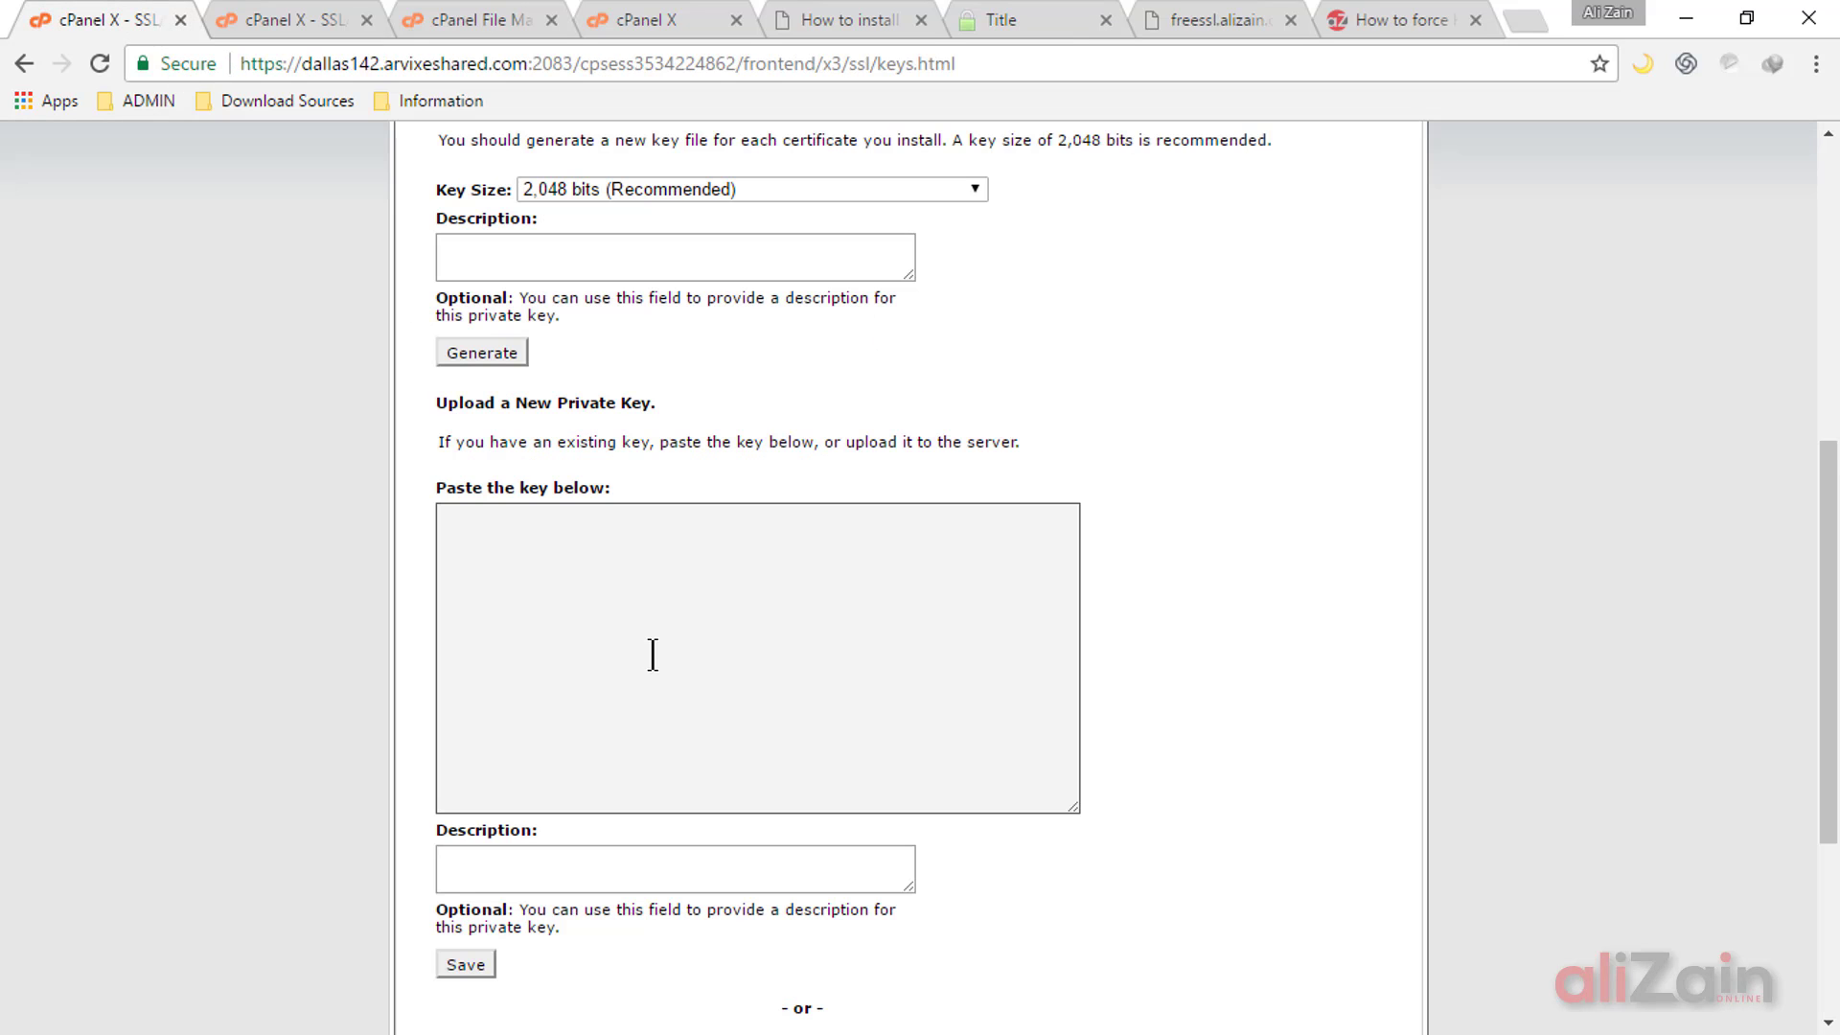
pyautogui.click(1076, 14)
pyautogui.tripleClick(536, 634)
pyautogui.hotkey('ctrl', 'a')
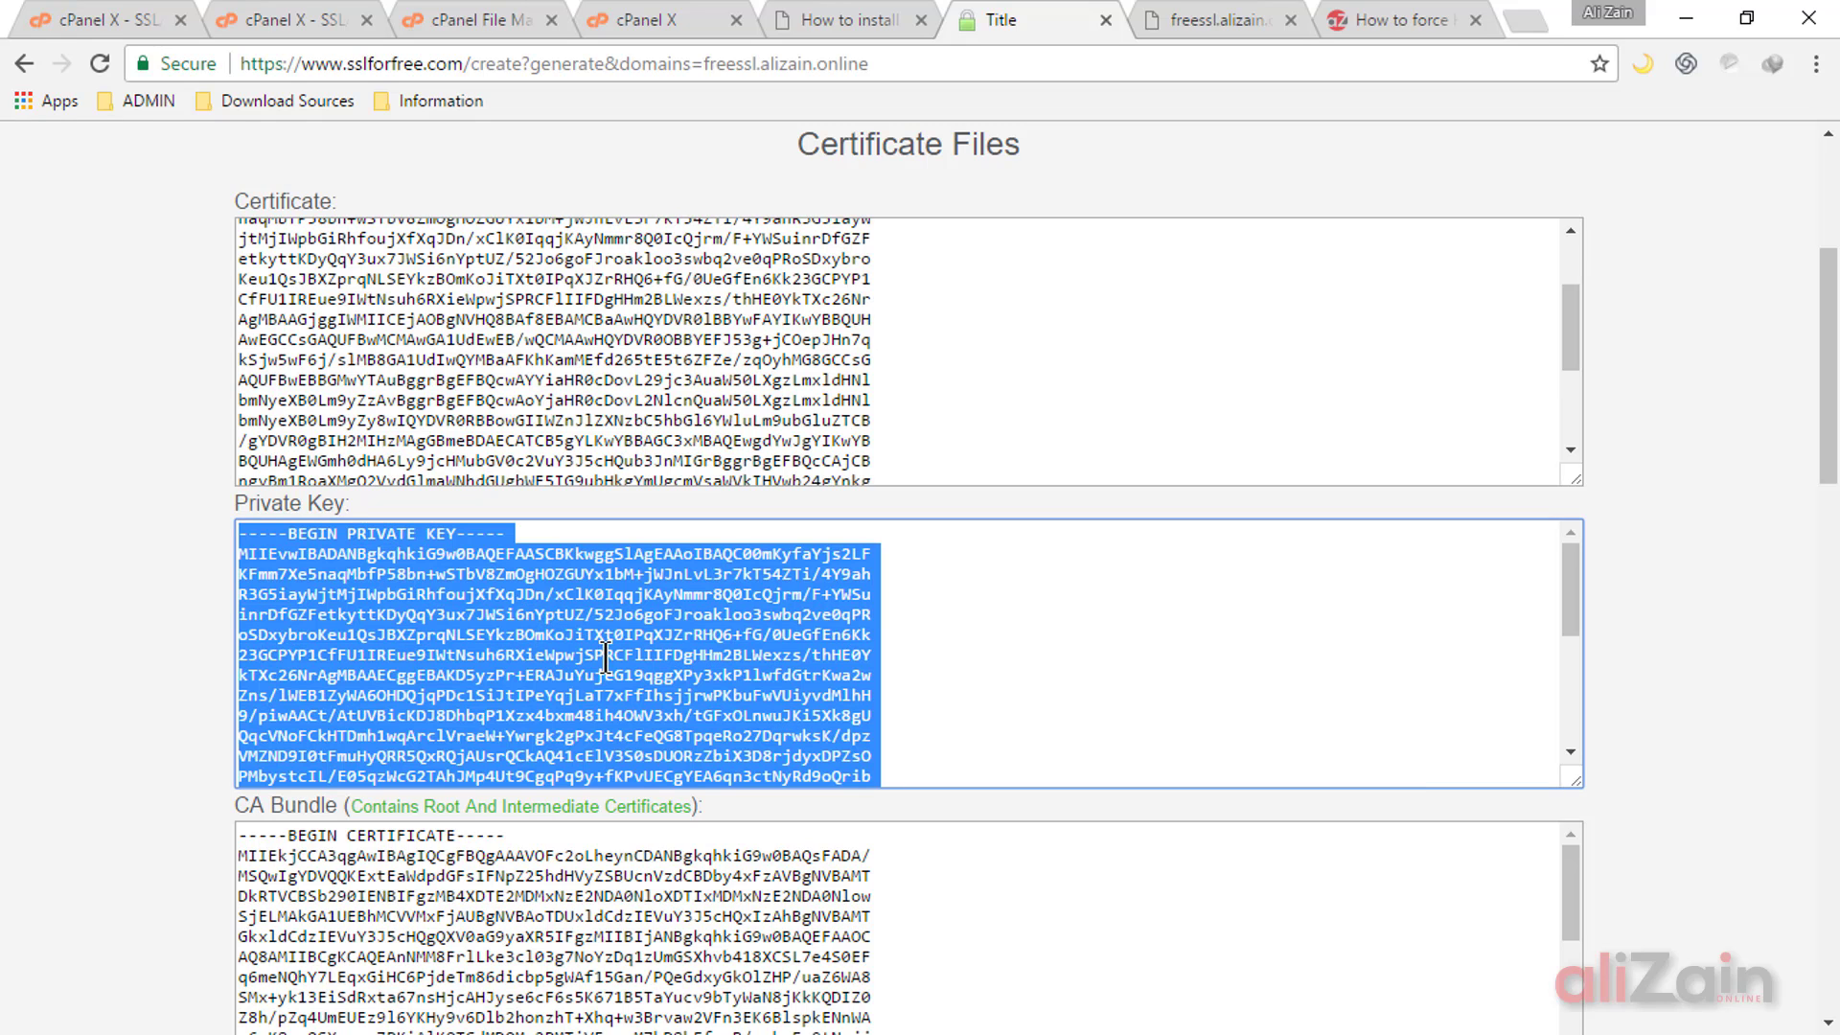
pyautogui.hotkey('ctrl', '1')
pyautogui.click(641, 686)
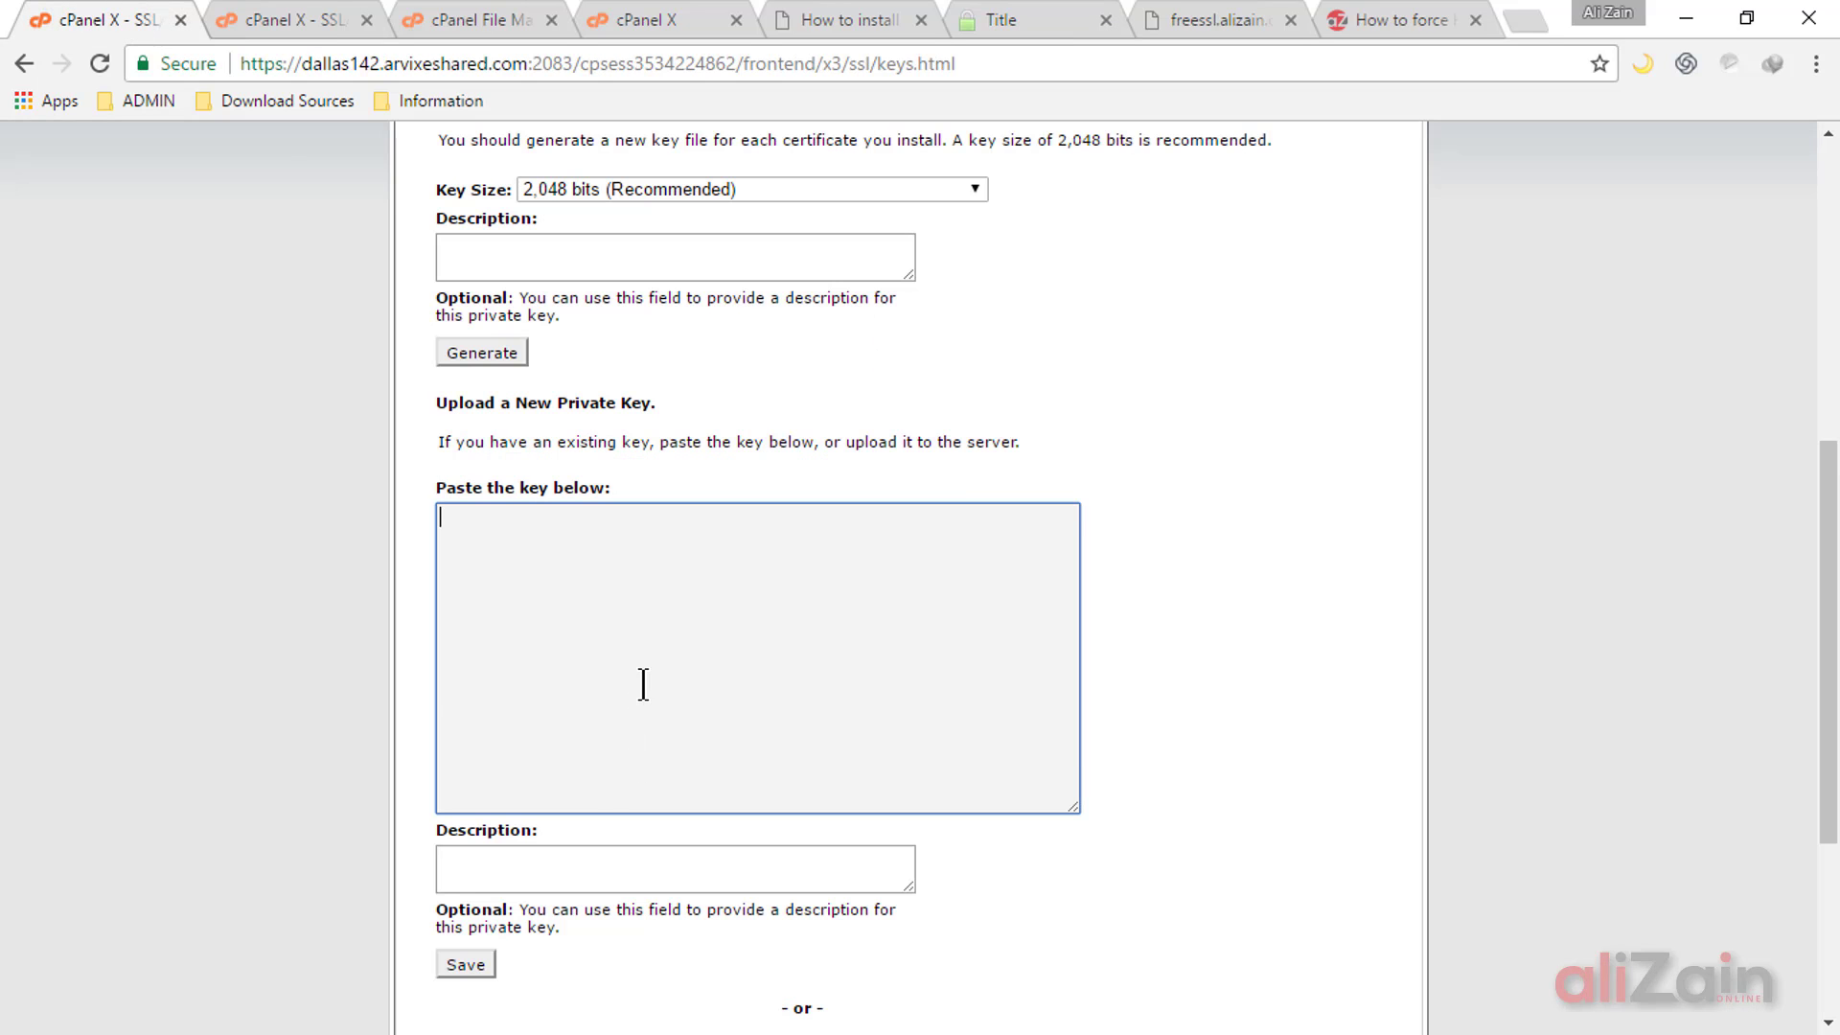
pyautogui.hotkey('ctrl', 'v')
# Step: Give the pasted private key the description "freessl" and save it
pyautogui.click(572, 867)
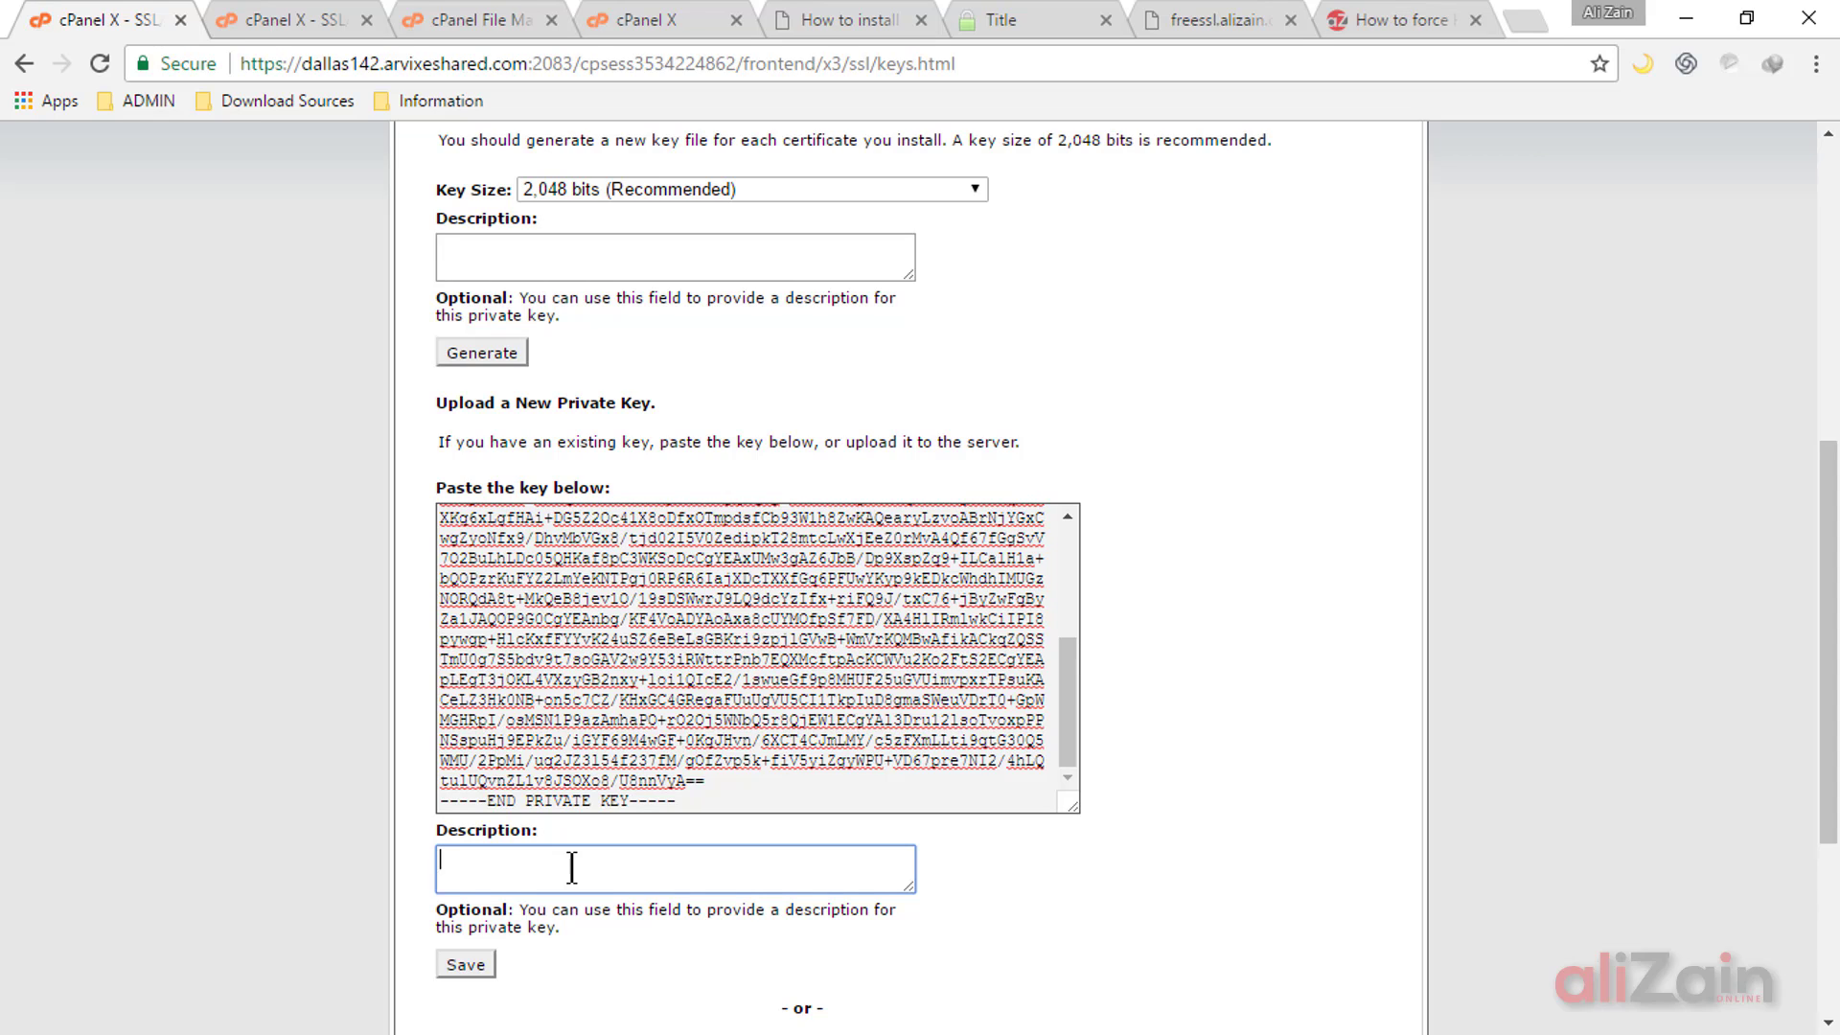
pyautogui.write('freessl')
pyautogui.click(468, 961)
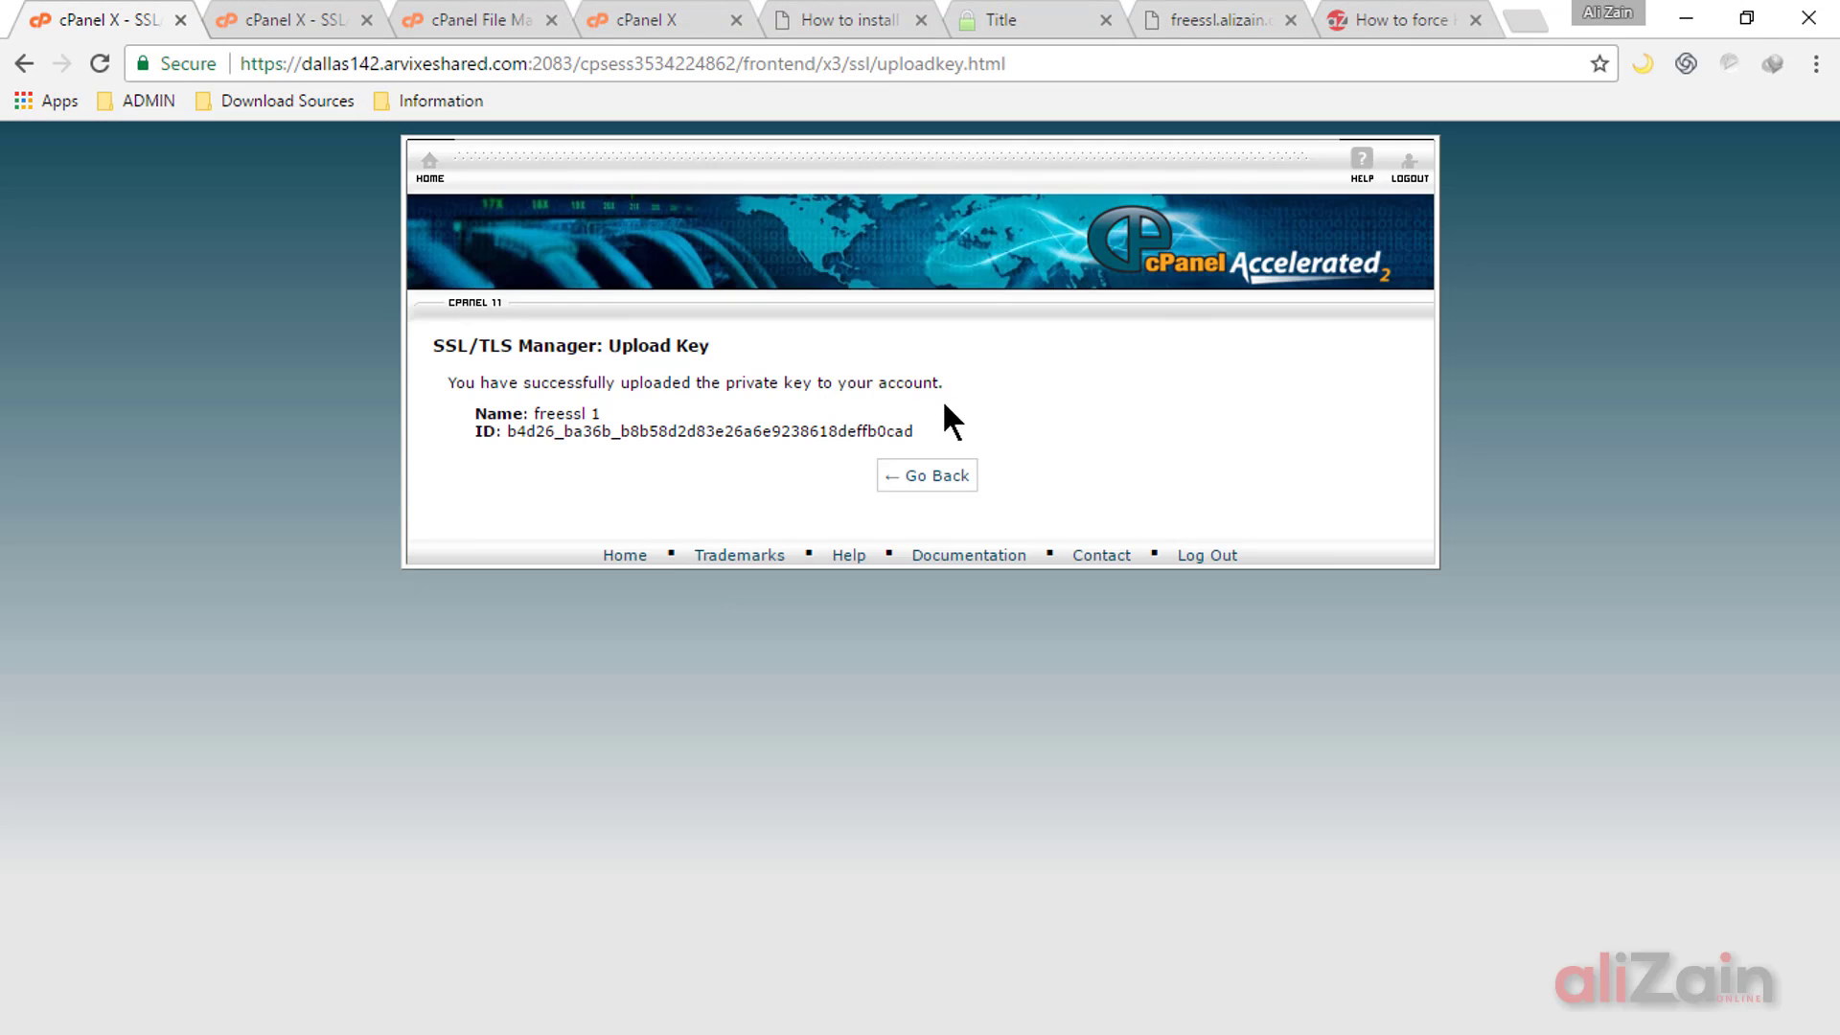
# Step: Return from the private keys page to the SSL Manager and open the Certificates (CRT) page
pyautogui.click(934, 473)
pyautogui.scroll(-12, 933, 474)
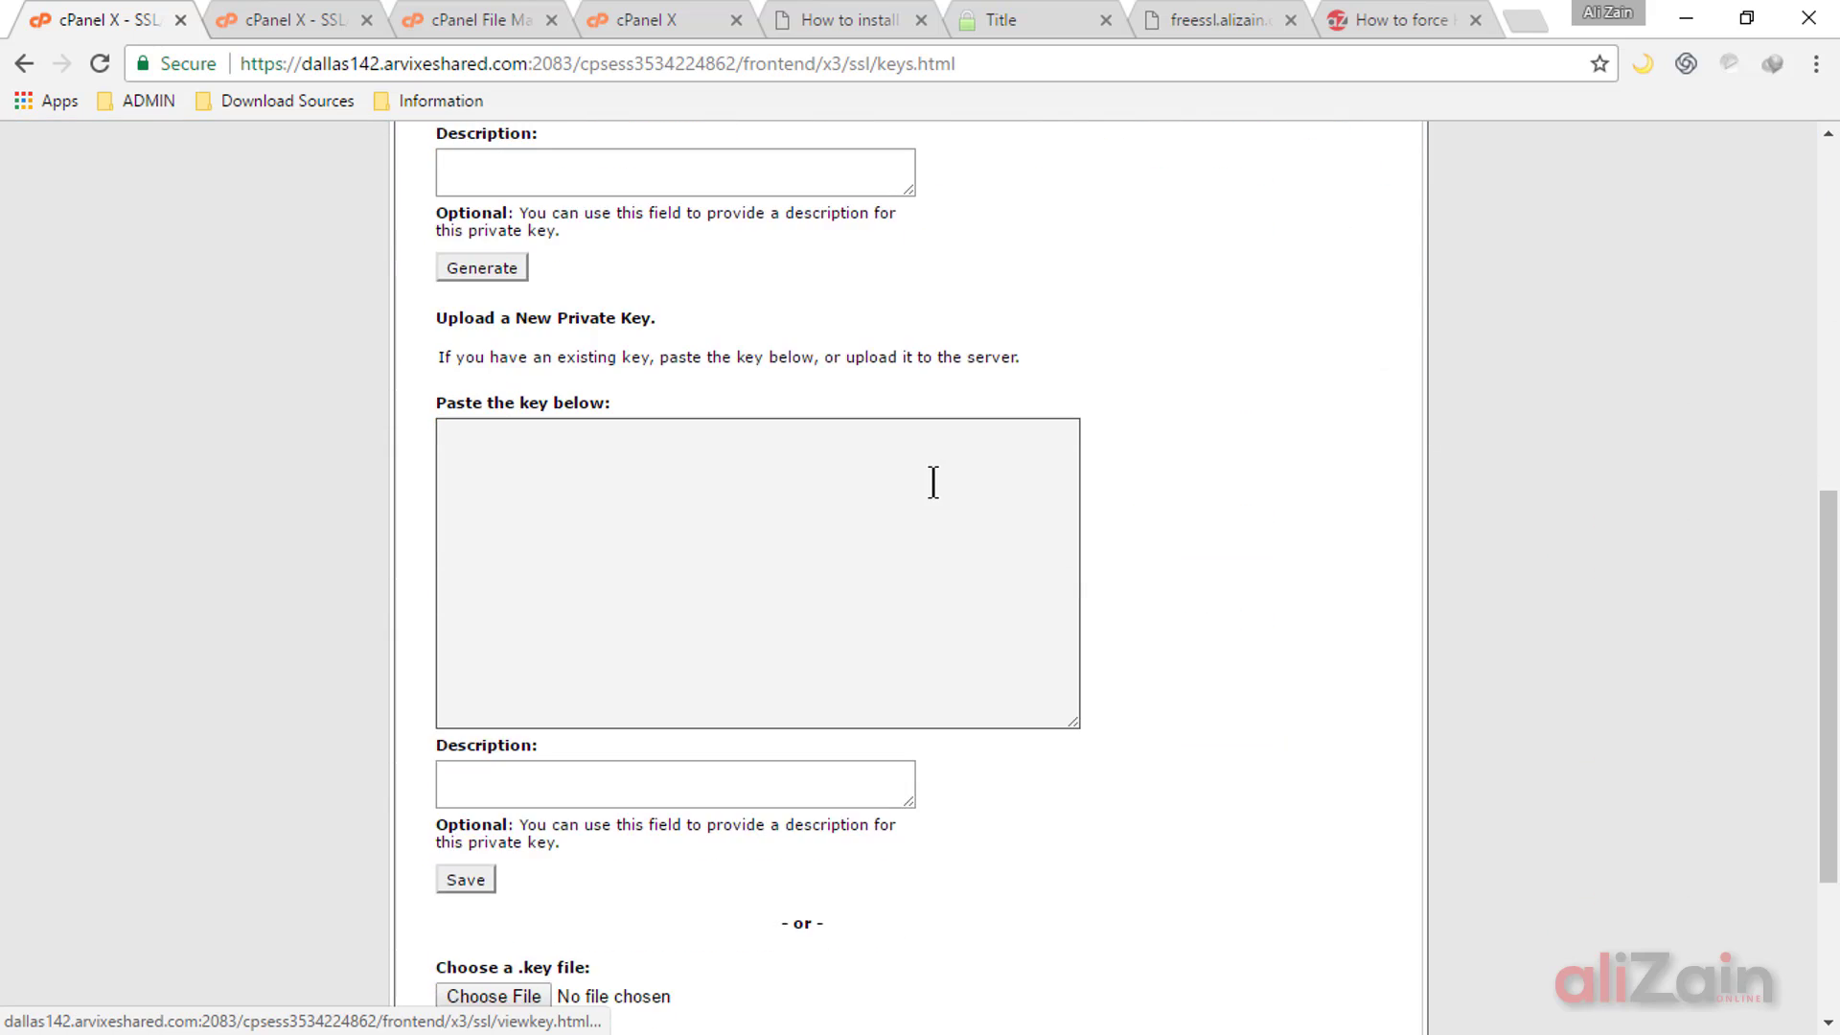
pyautogui.click(920, 929)
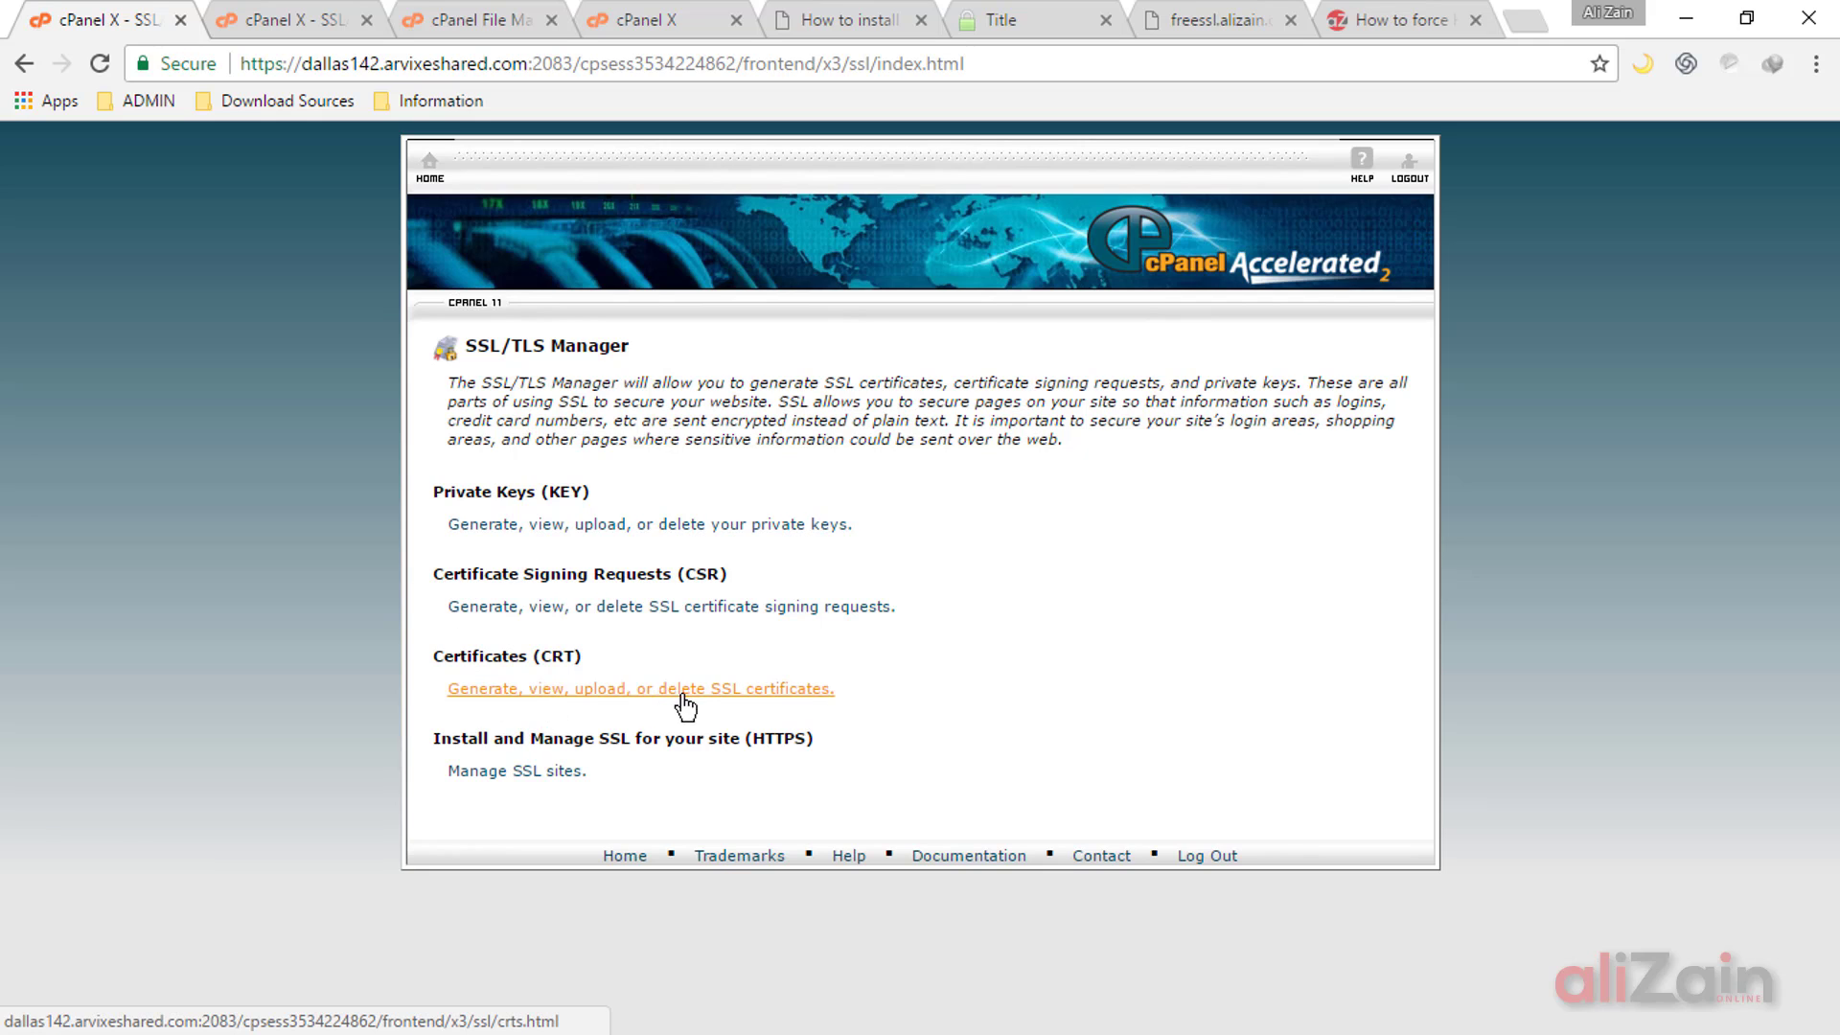
pyautogui.click(607, 687)
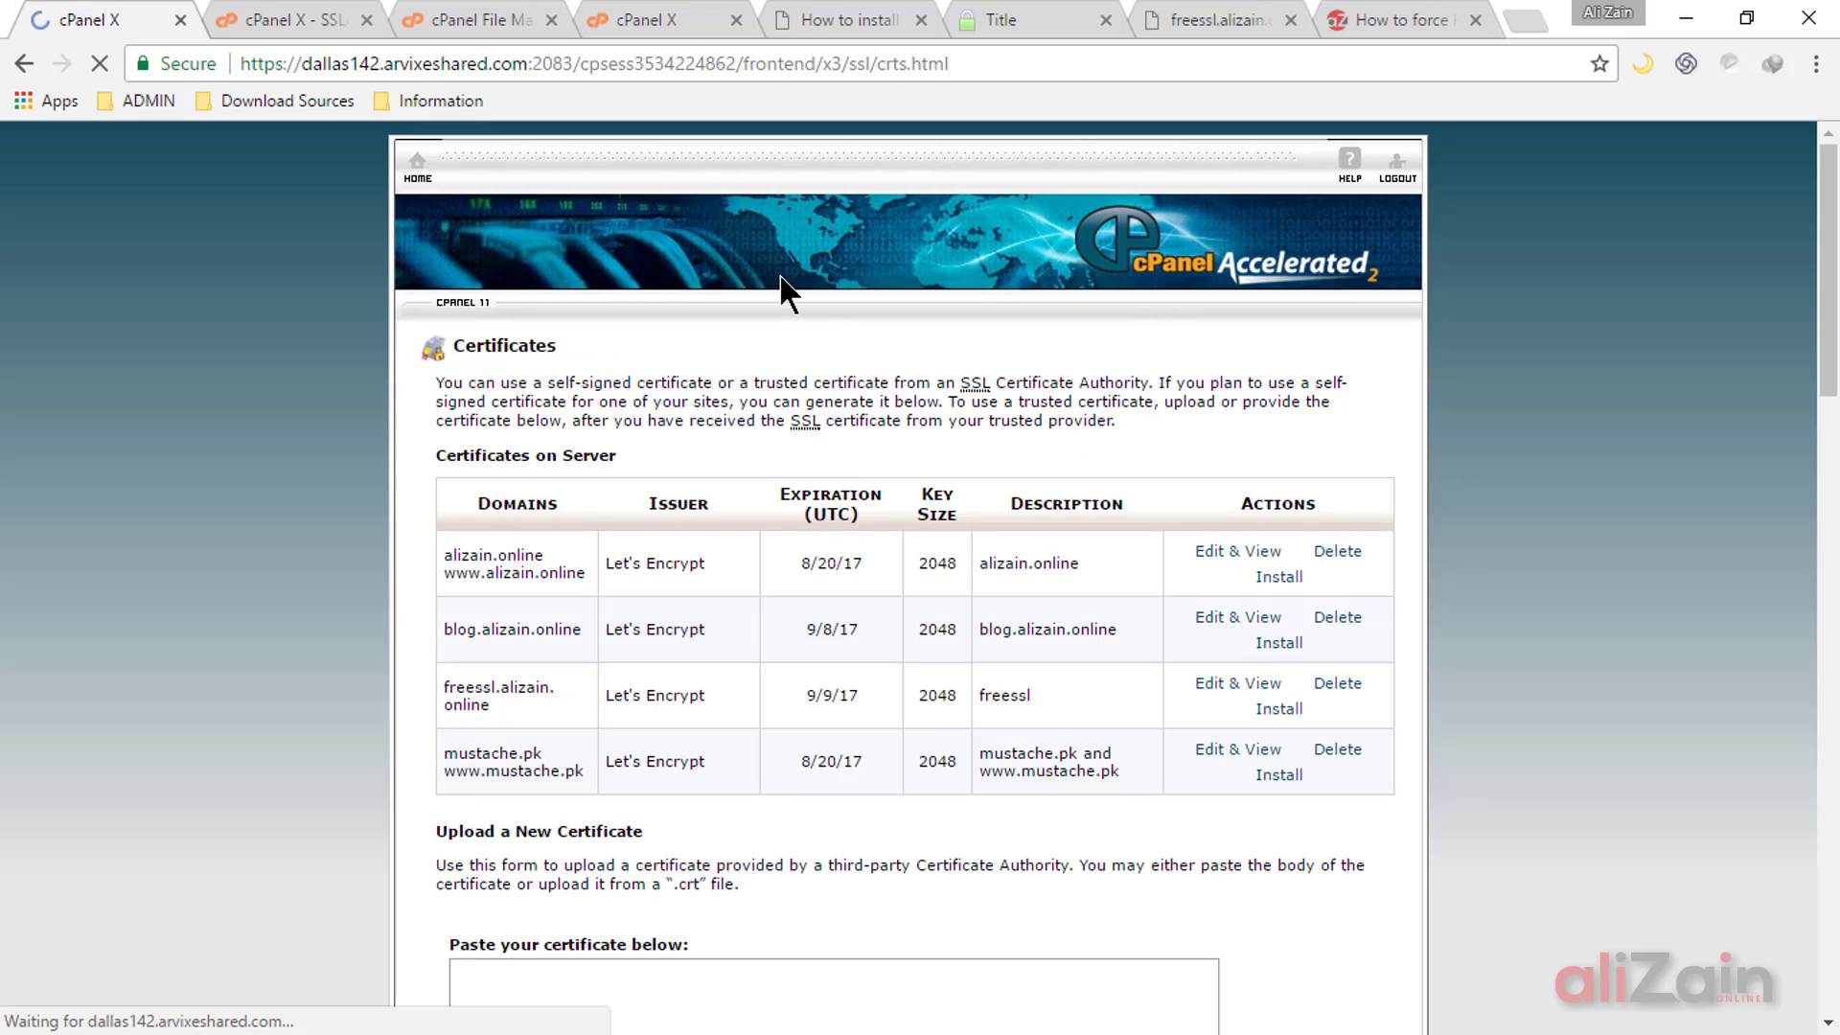
# Step: Copy the full certificate text from the SSL For Free page into cPanel's new certificate upload form
pyautogui.click(1039, 20)
pyautogui.scroll(-2, 952, 318)
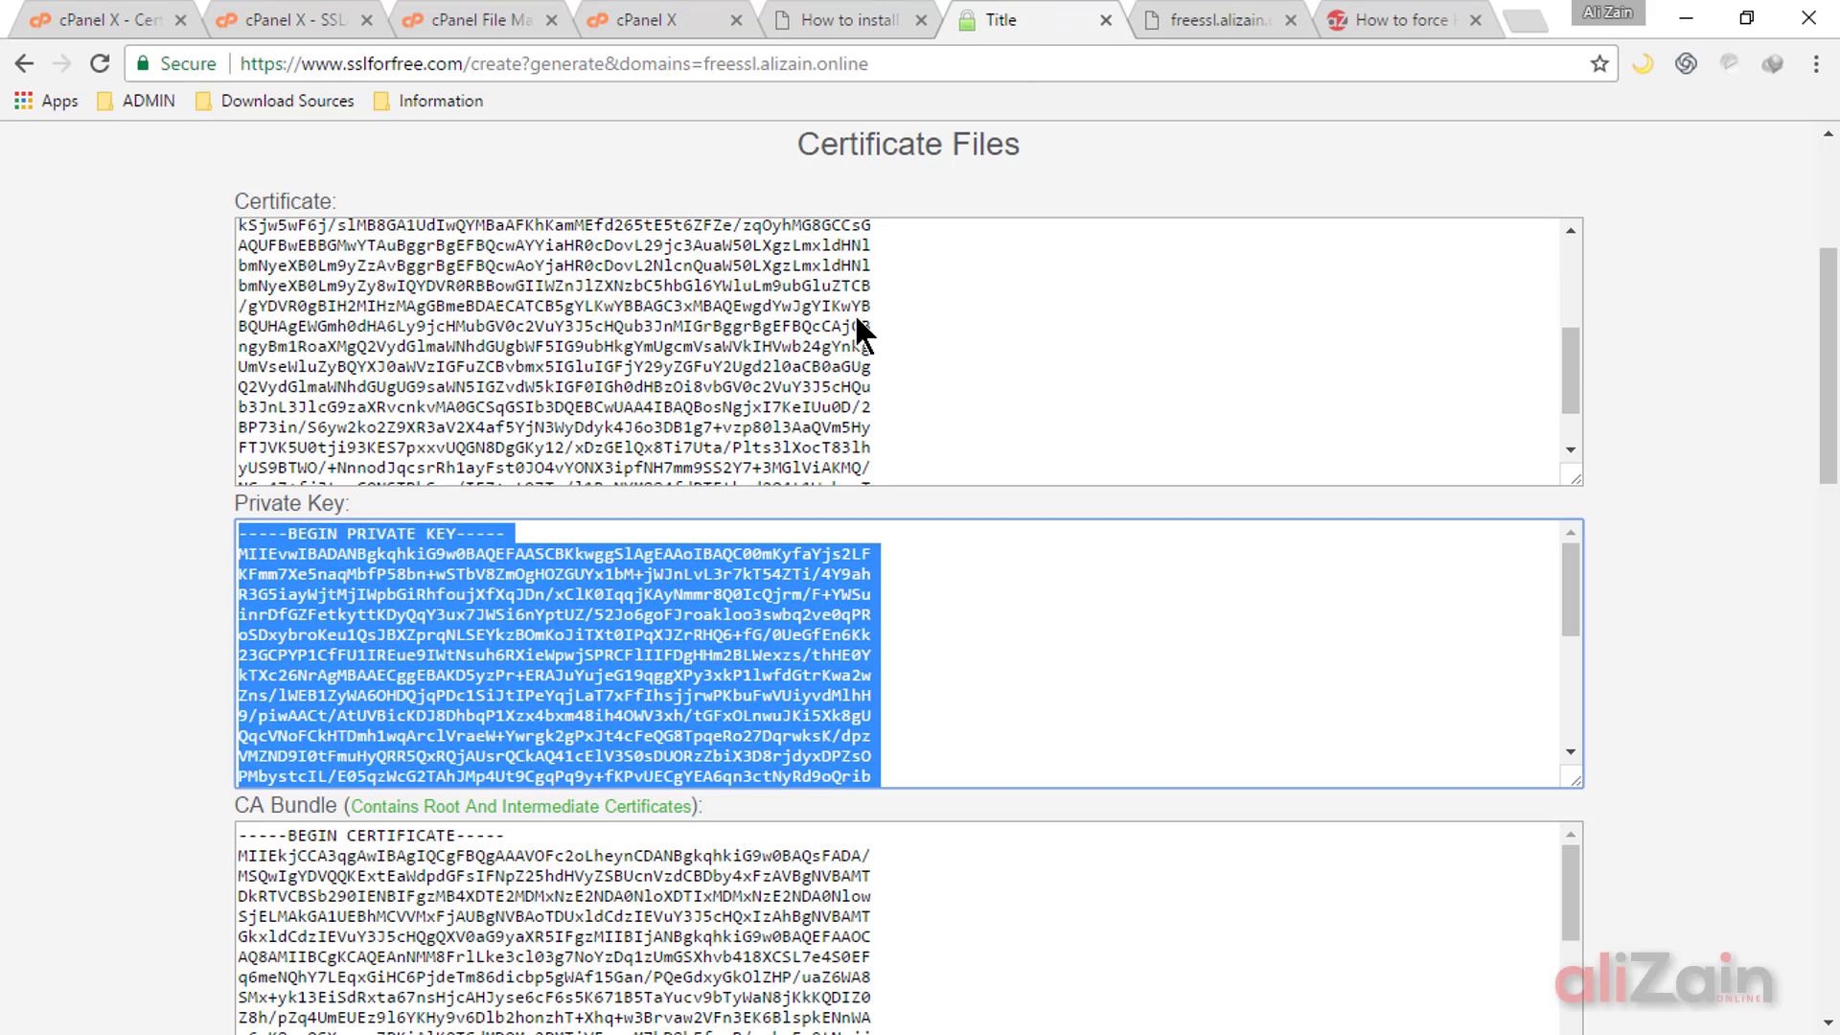
pyautogui.tripleClick(522, 325)
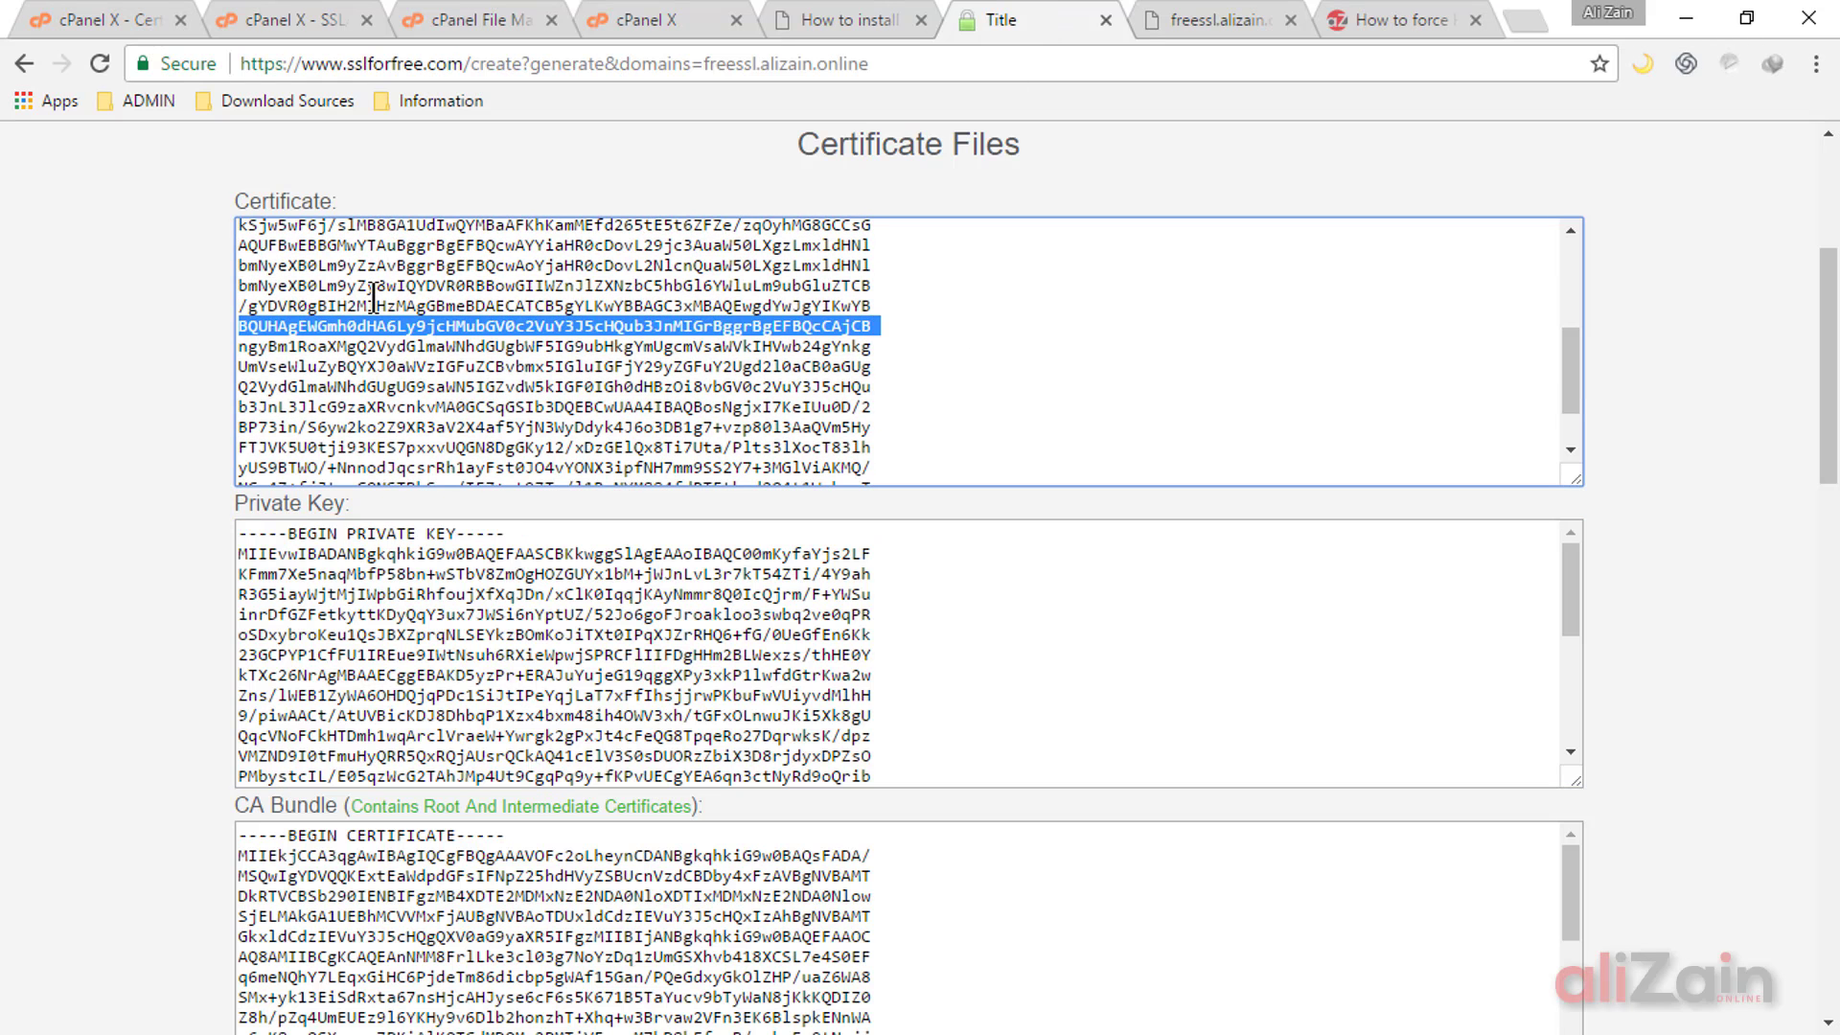
pyautogui.hotkey('ctrl', 'a')
pyautogui.click(121, 18)
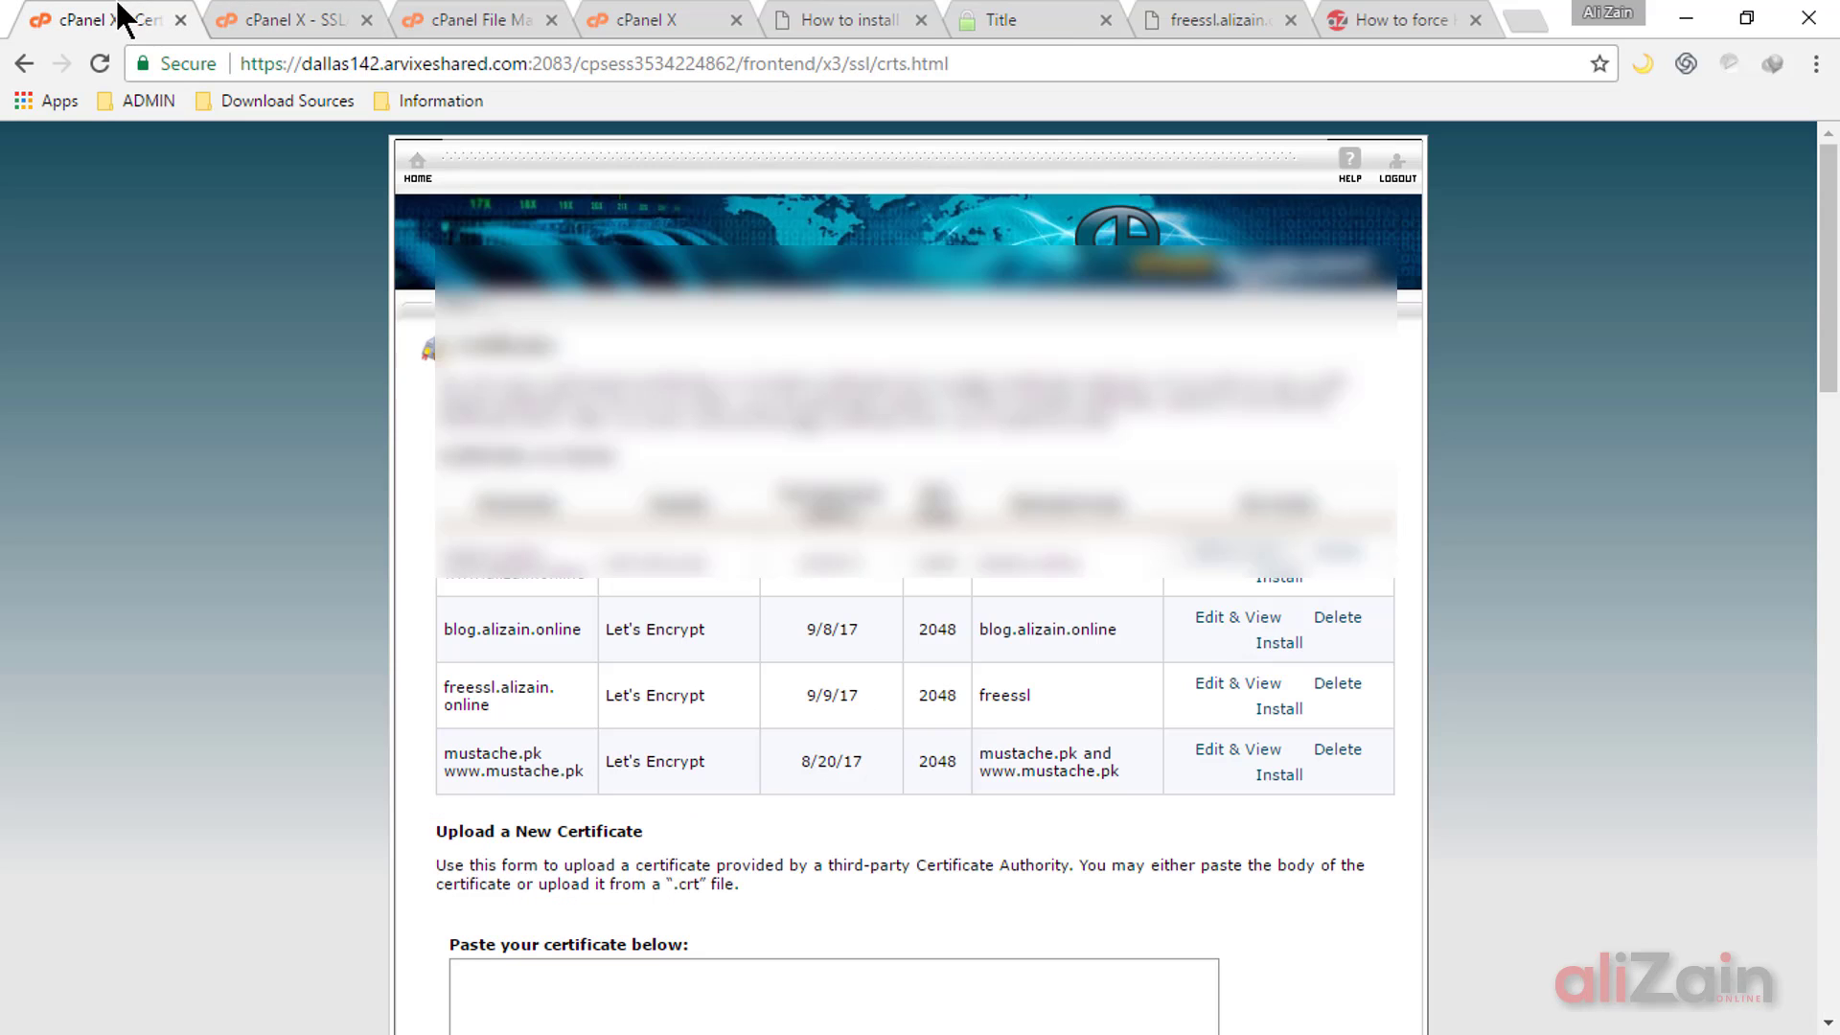
pyautogui.scroll(-7, 860, 766)
pyautogui.click(649, 419)
pyautogui.hotkey('ctrl', 'v')
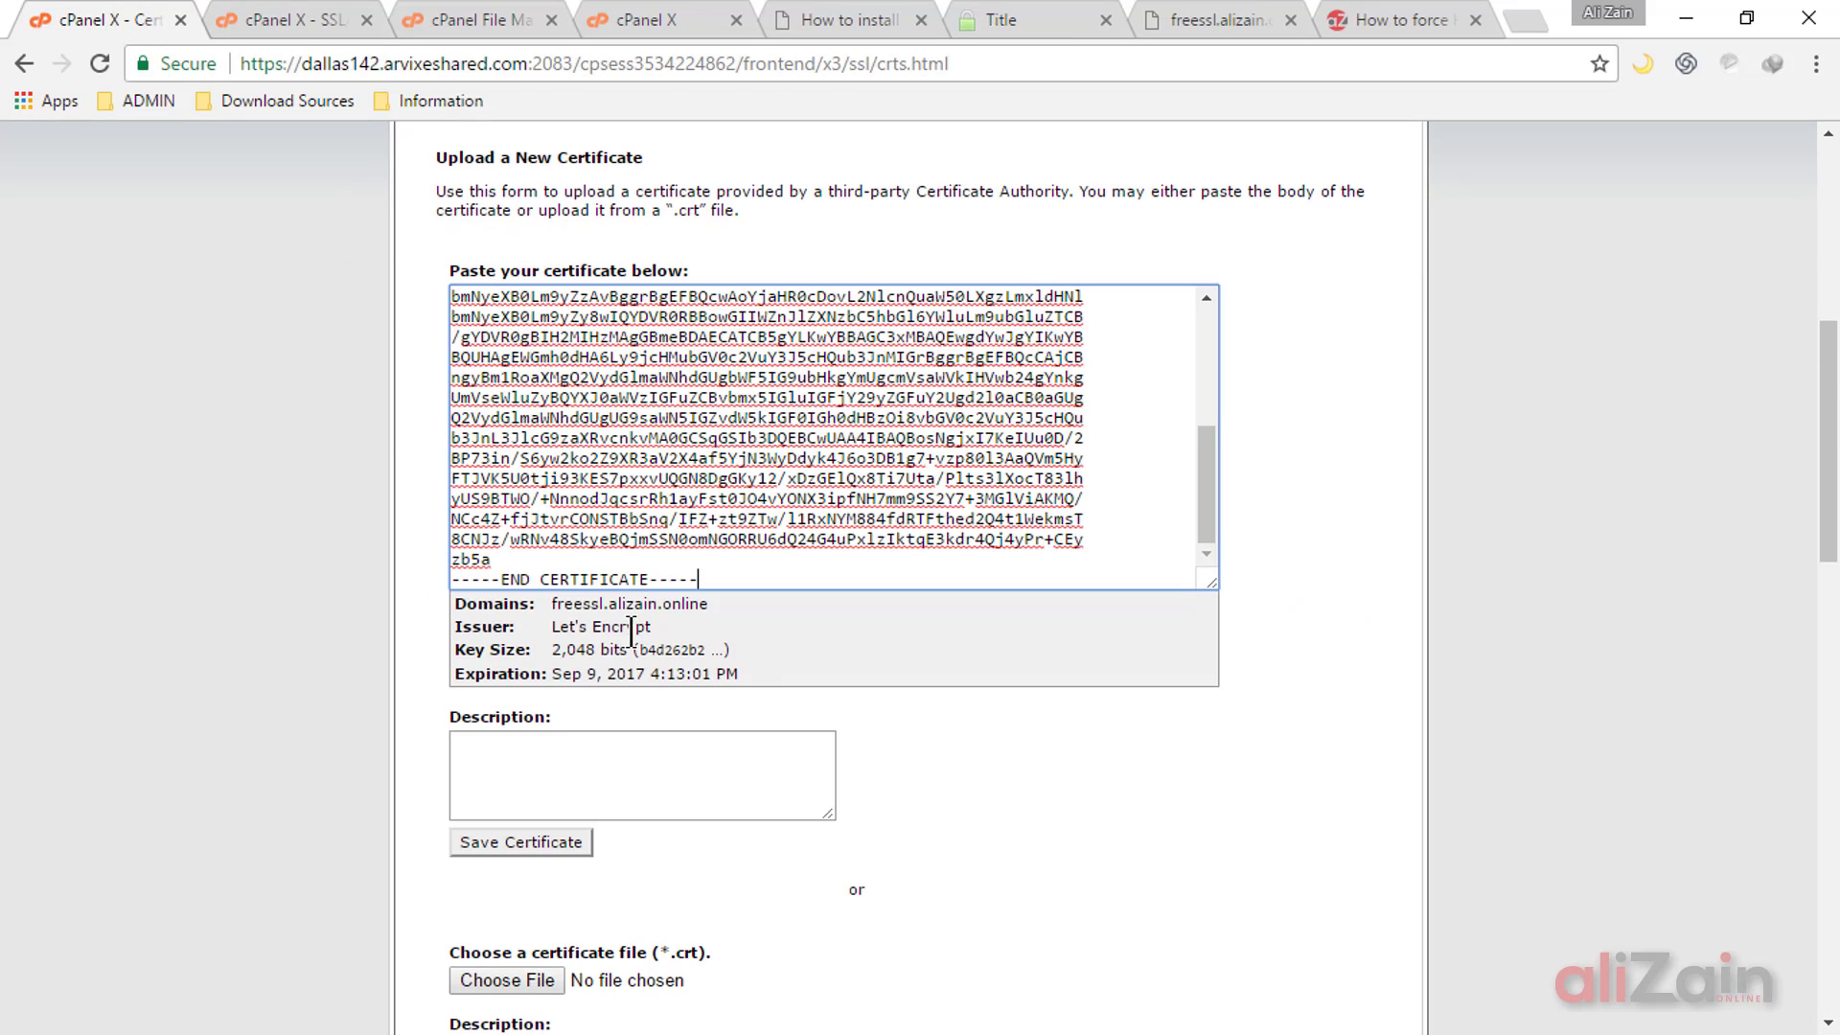
# Step: Check the pasted certificate's domain, issuer and expiration, and save it with the description "freessl"
pyautogui.click(553, 772)
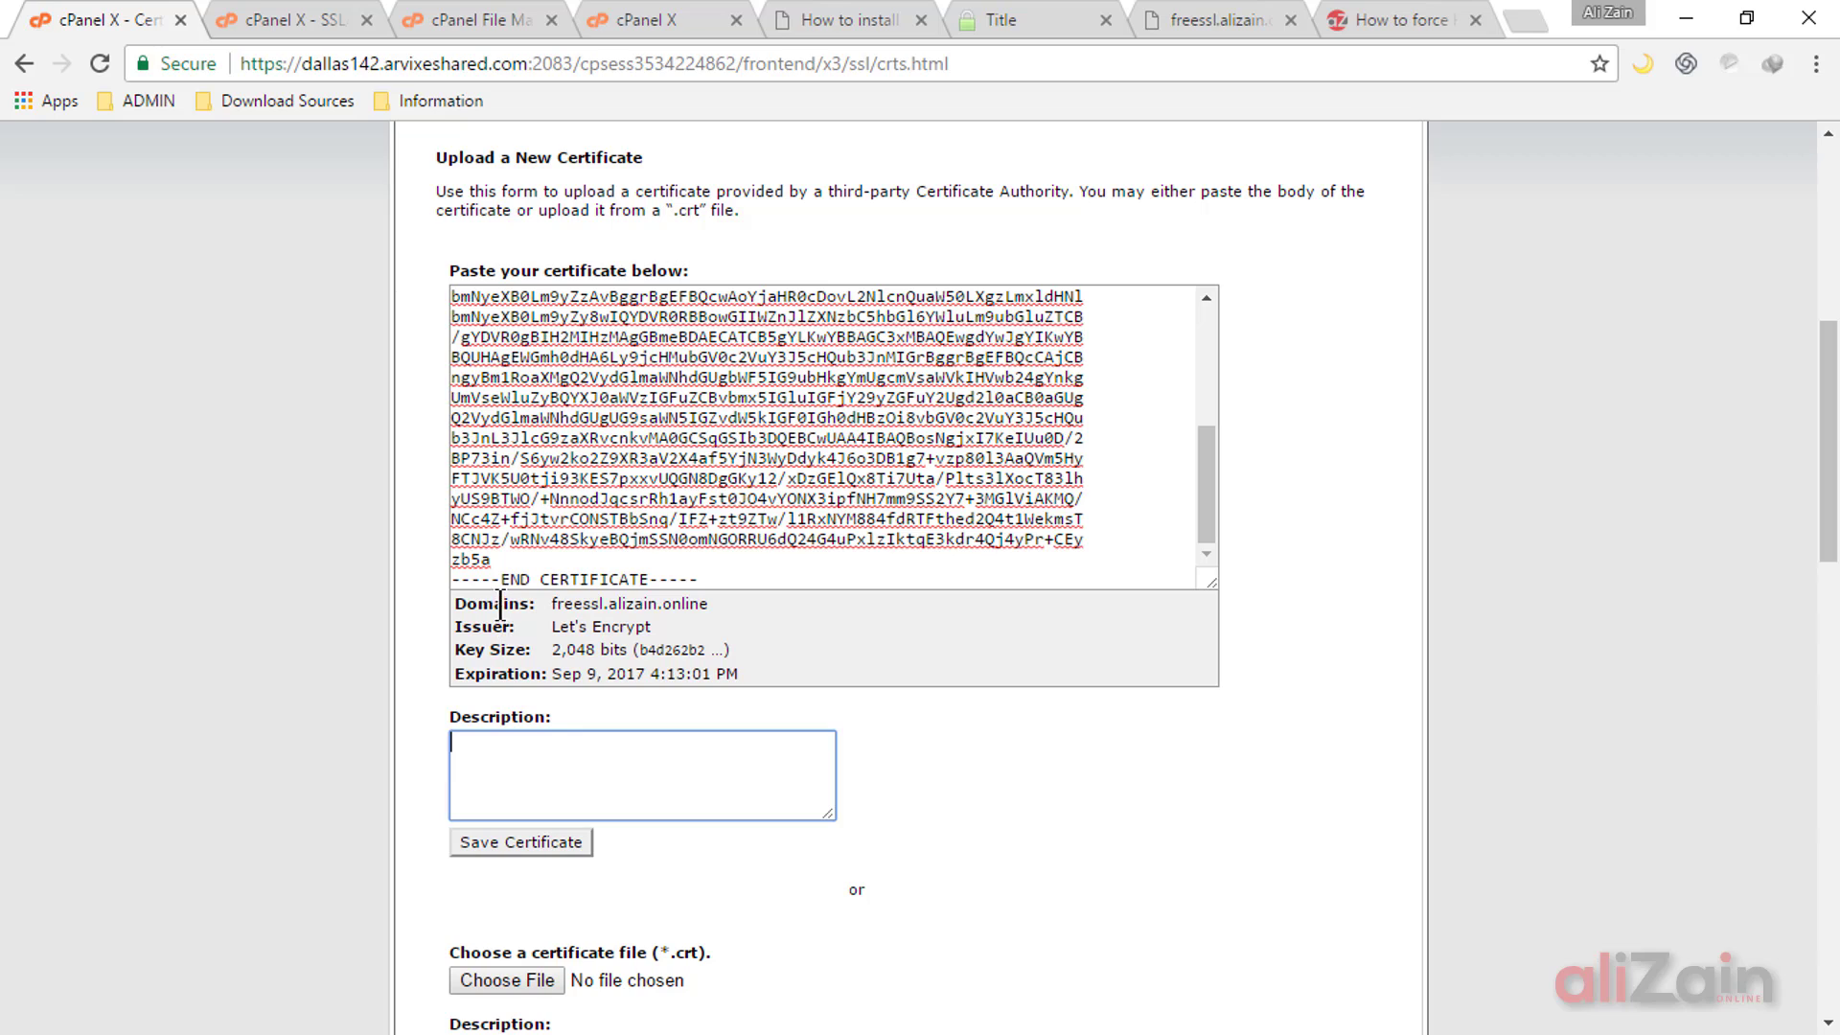
pyautogui.moveTo(552, 604); pyautogui.dragTo(712, 606)
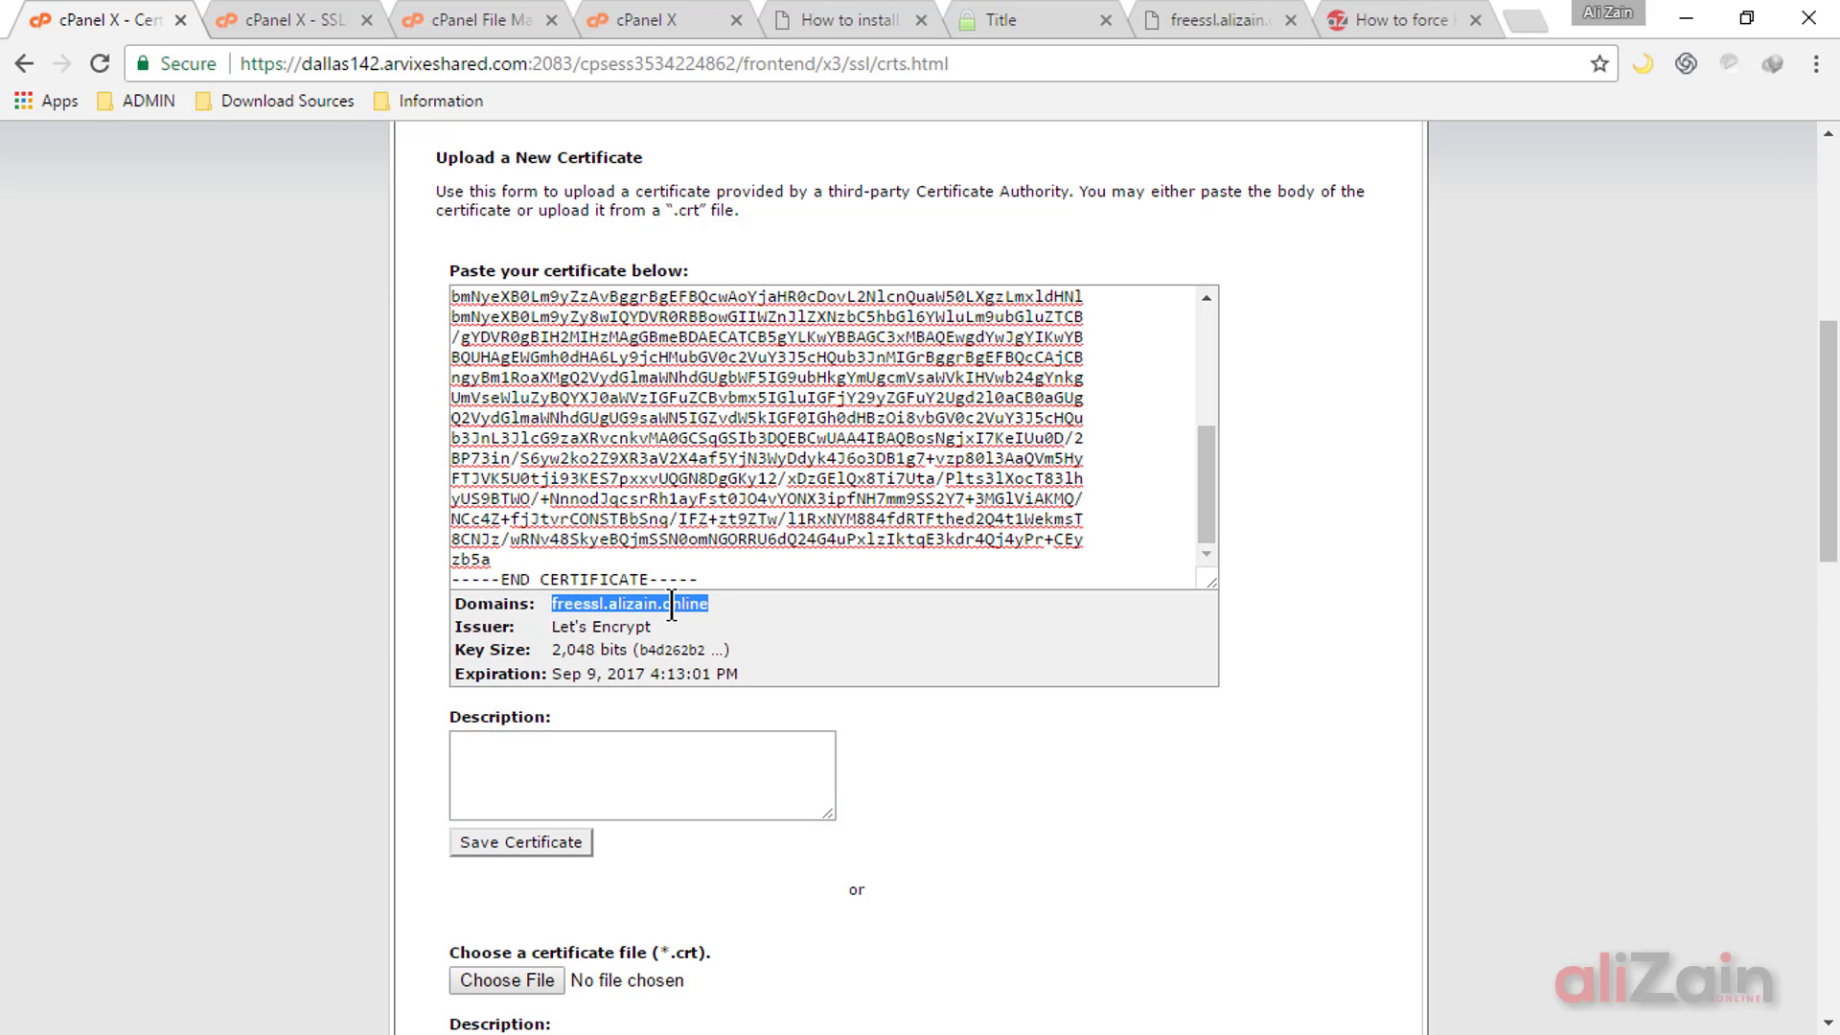
pyautogui.moveTo(559, 627); pyautogui.dragTo(654, 630)
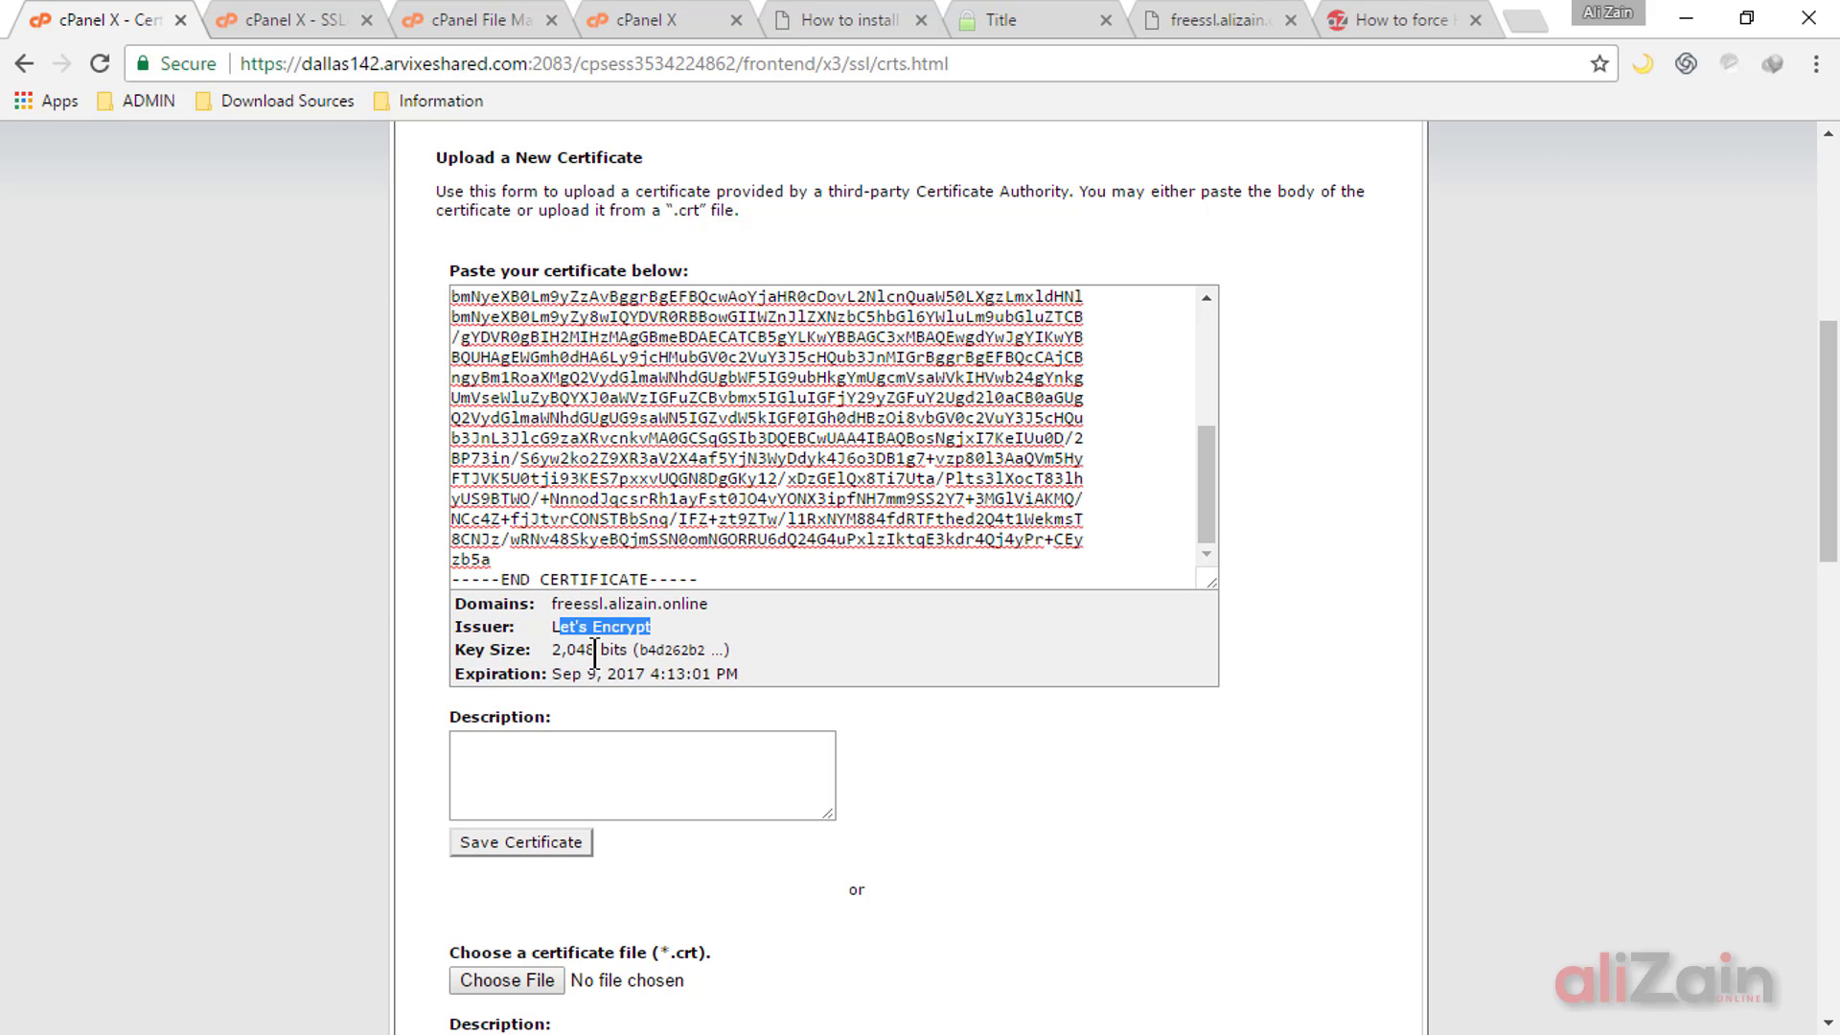
pyautogui.click(462, 676)
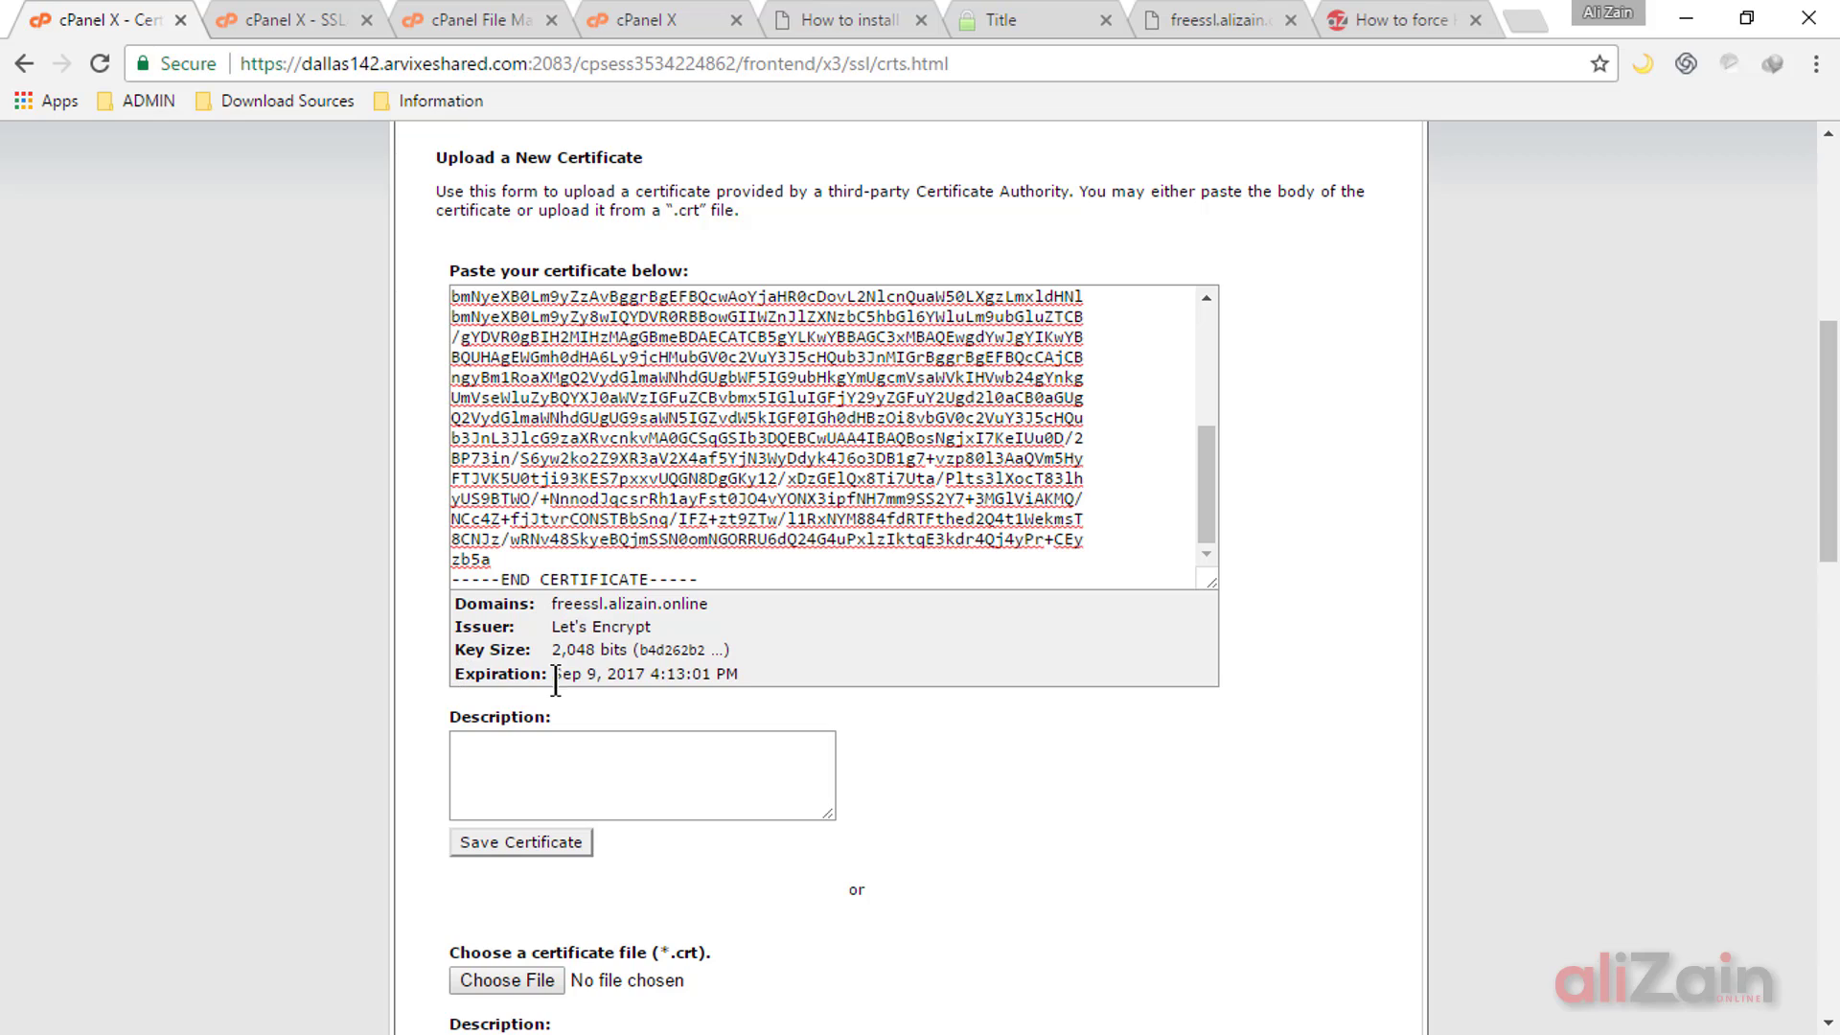
pyautogui.click(517, 771)
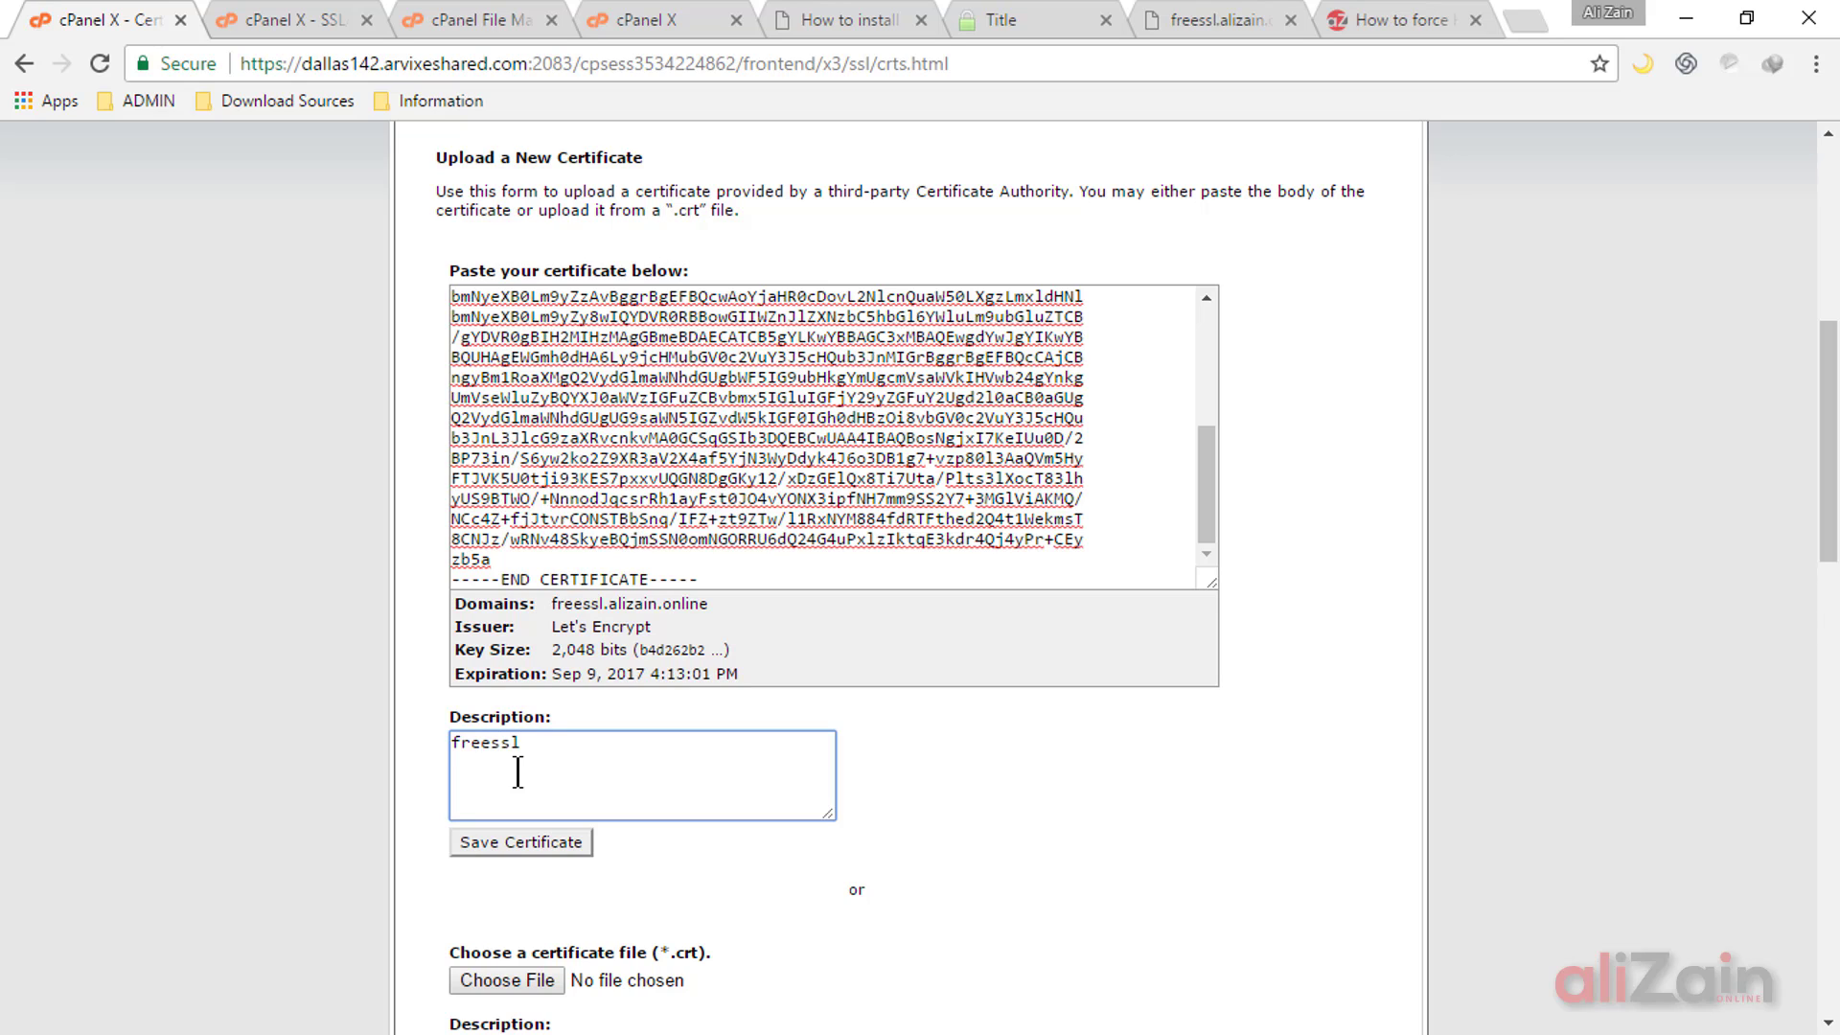
pyautogui.click(522, 838)
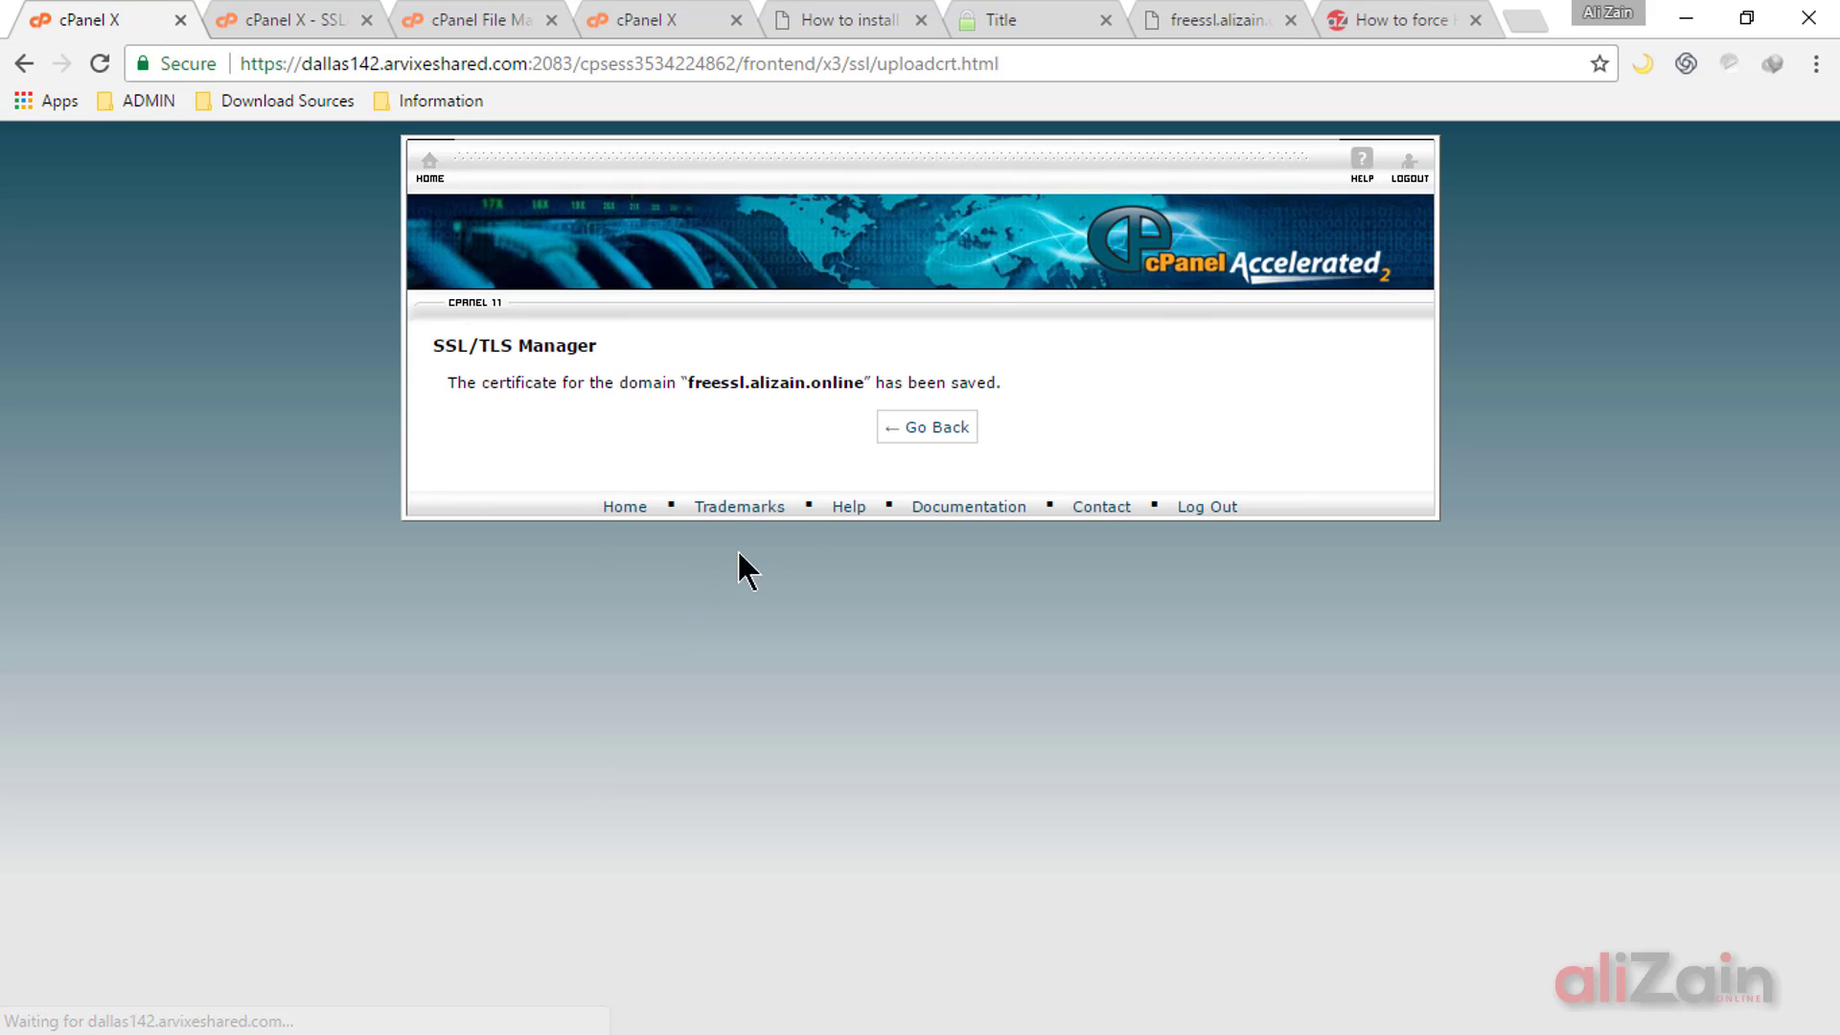
# Step: Return from the certificates page to the SSL Manager and open the page for managing SSL sites
pyautogui.click(937, 442)
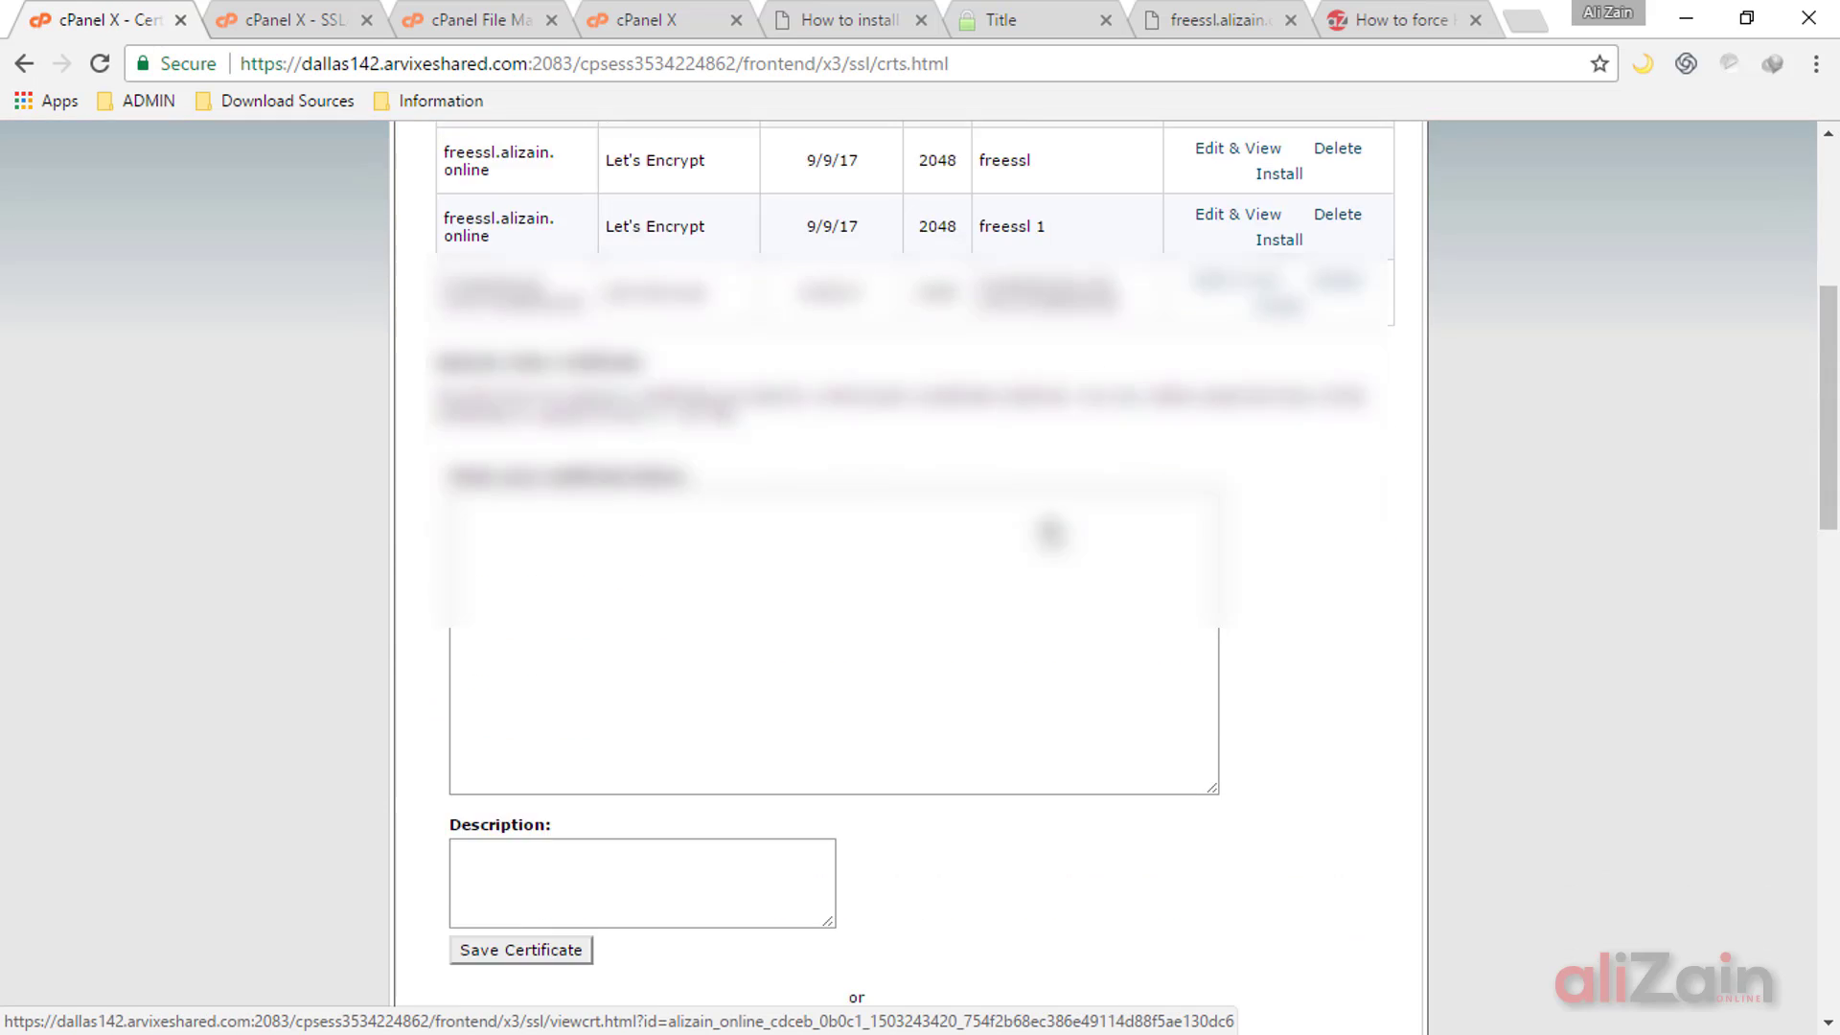
pyautogui.scroll(-10, 1051, 522)
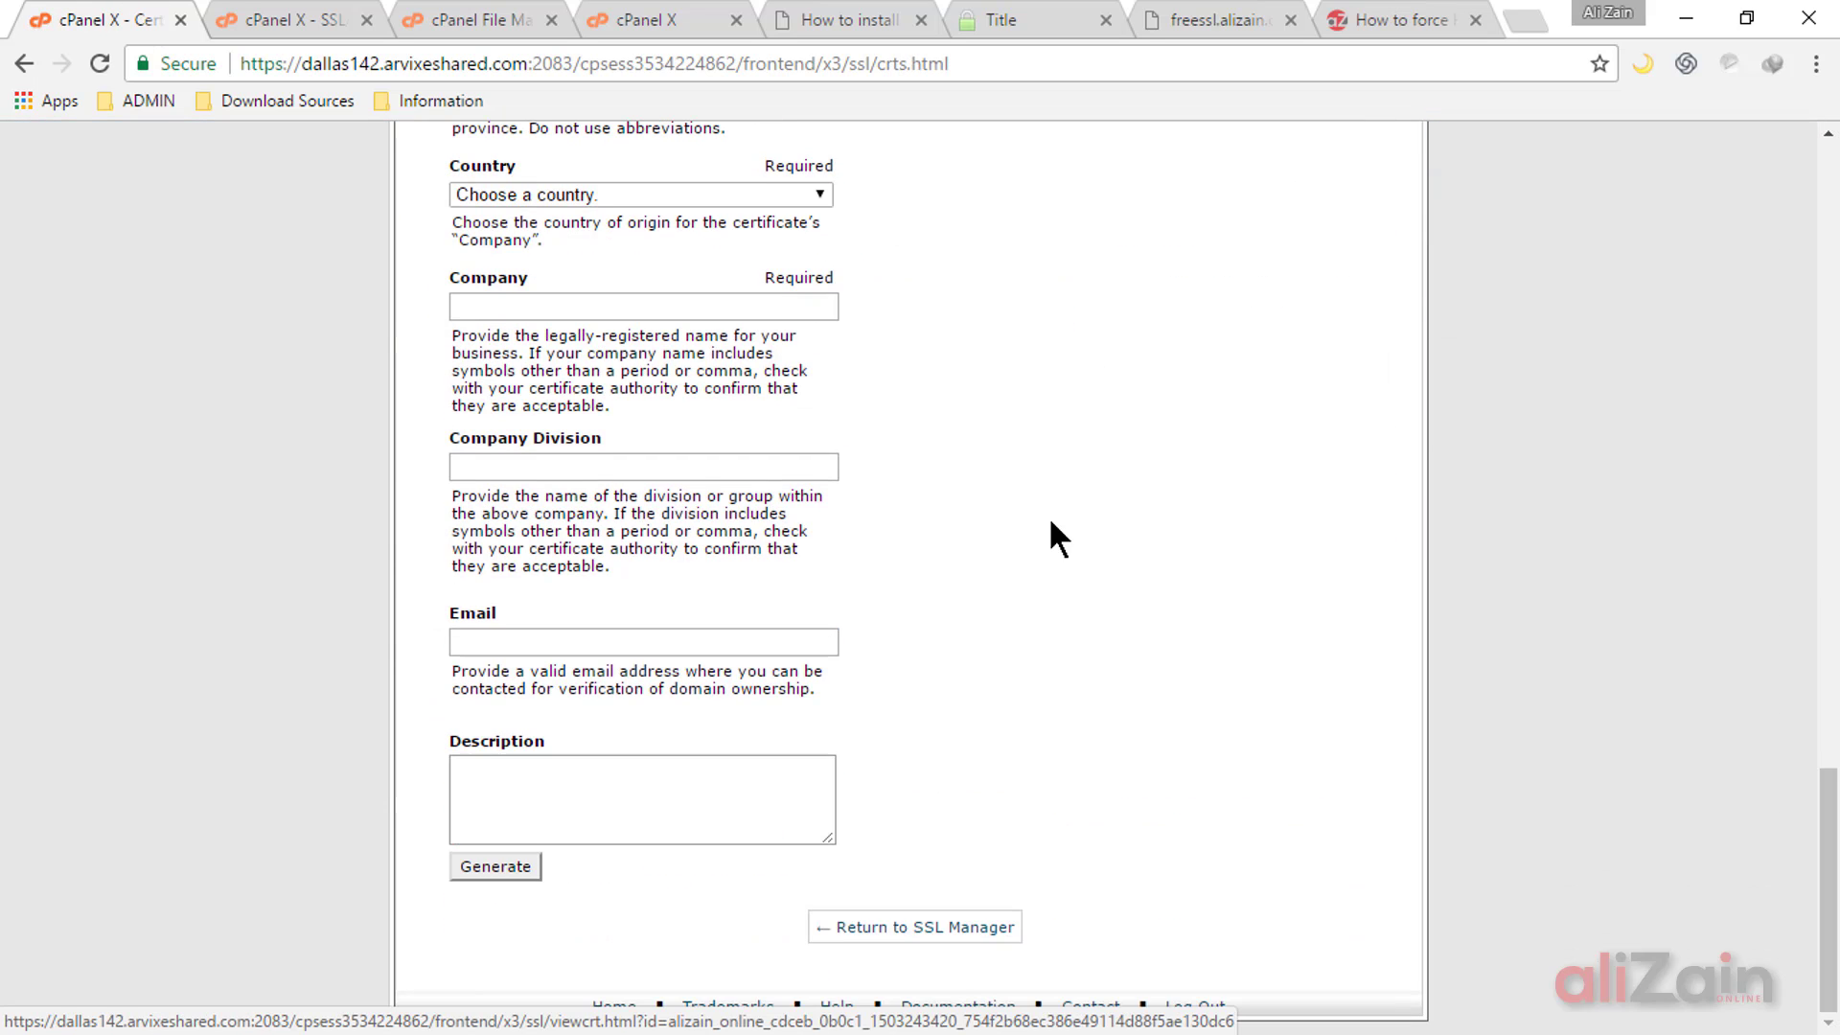
pyautogui.click(904, 925)
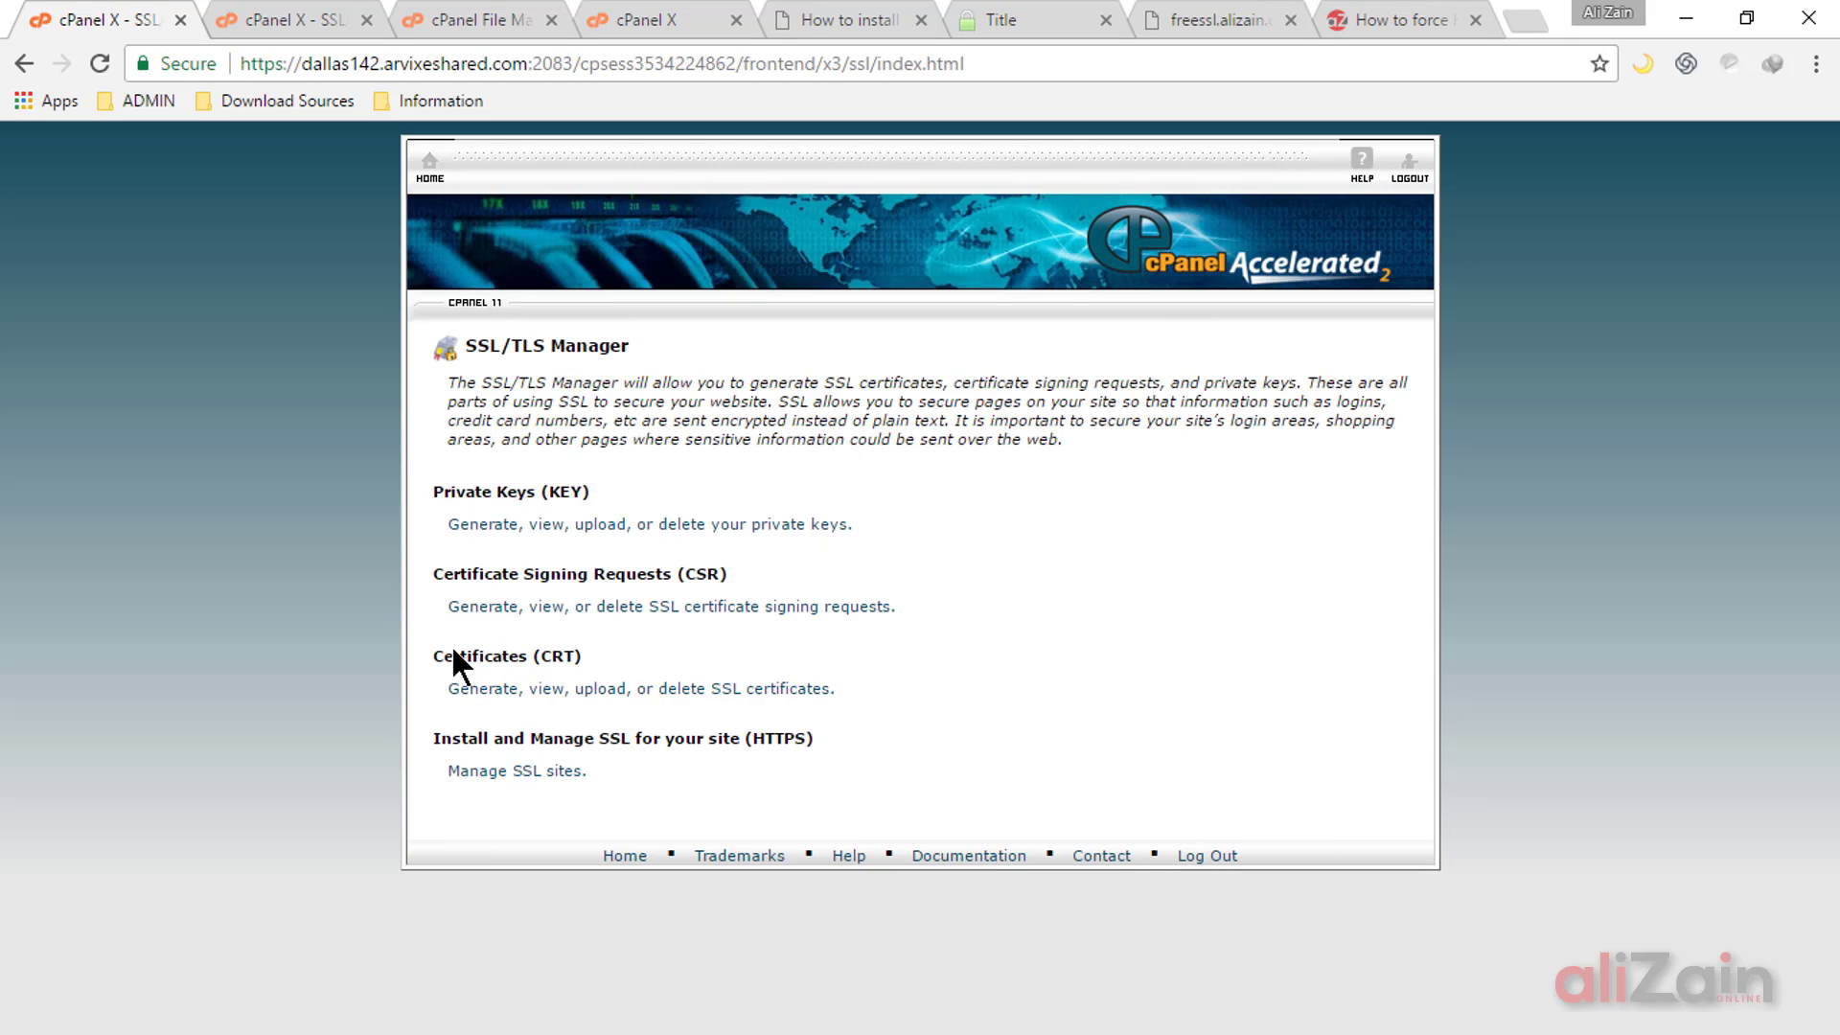
pyautogui.click(495, 776)
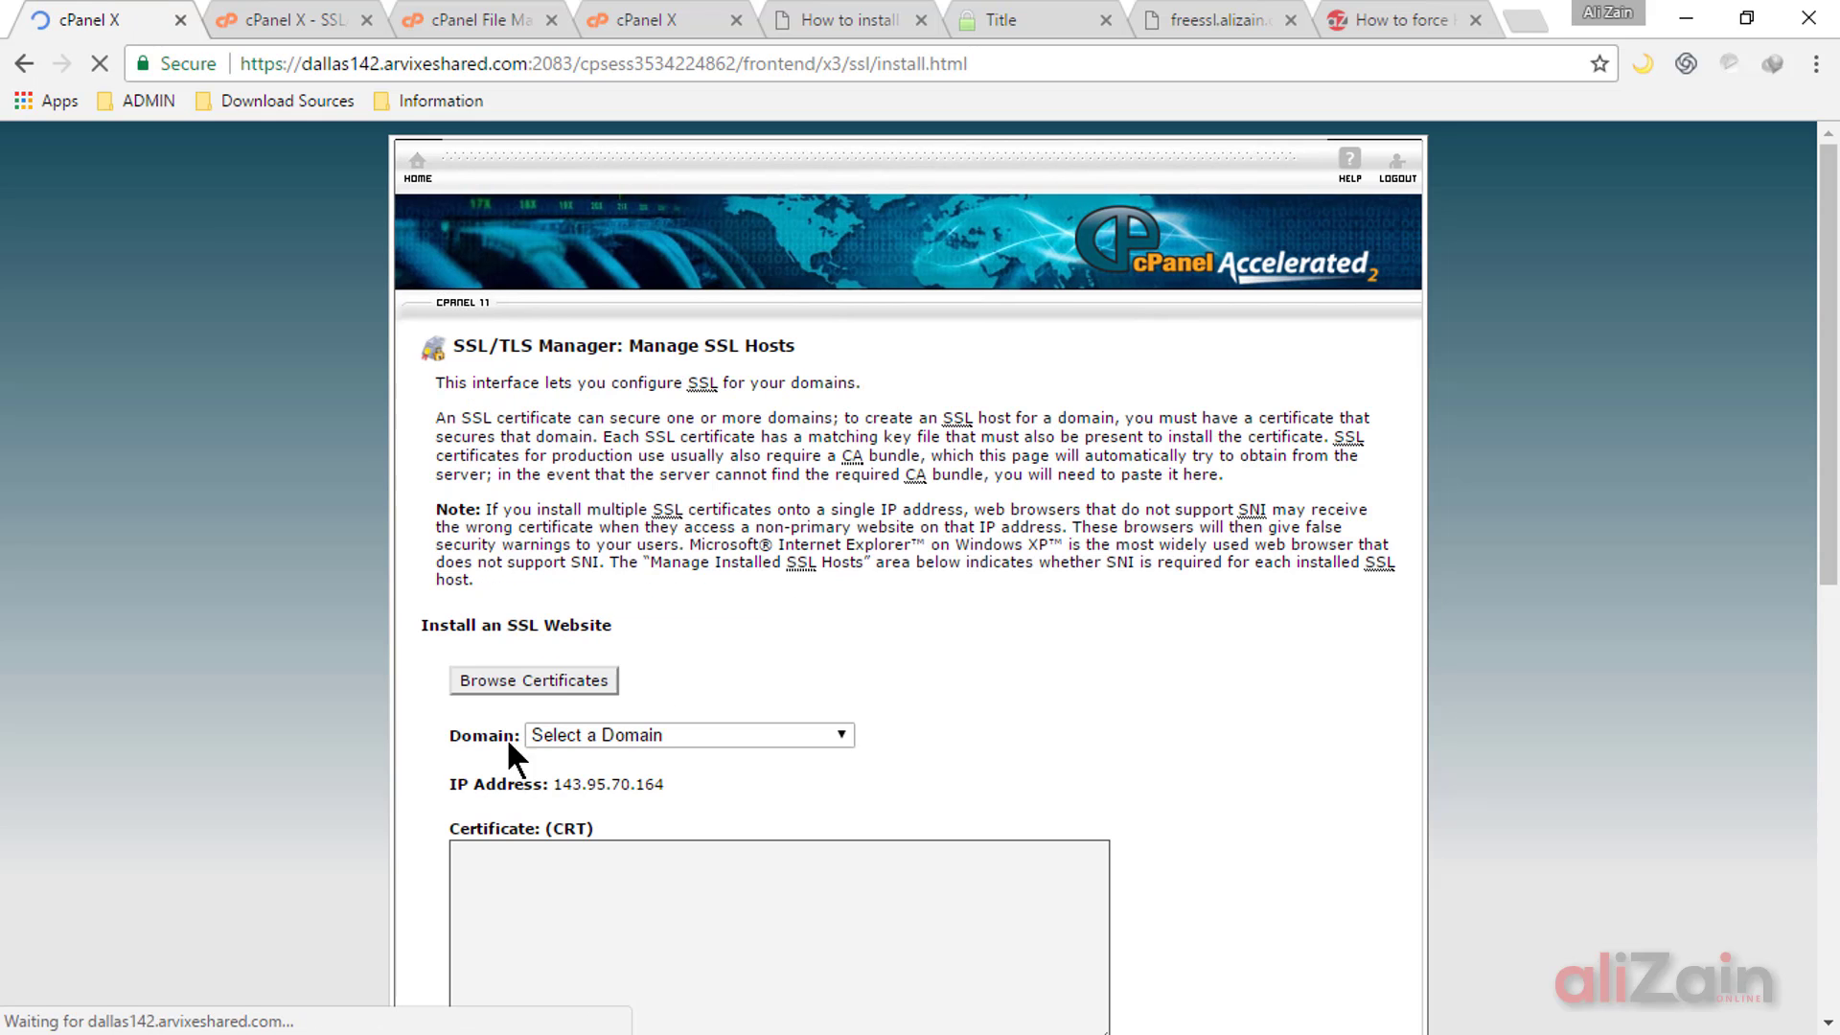
# Step: Choose freessl.alizain.online as the SSL website's domain and autofill its certificate and key fields by domain
pyautogui.scroll(-7, 927, 589)
pyautogui.scroll(6, 927, 588)
pyautogui.scroll(-13, 928, 588)
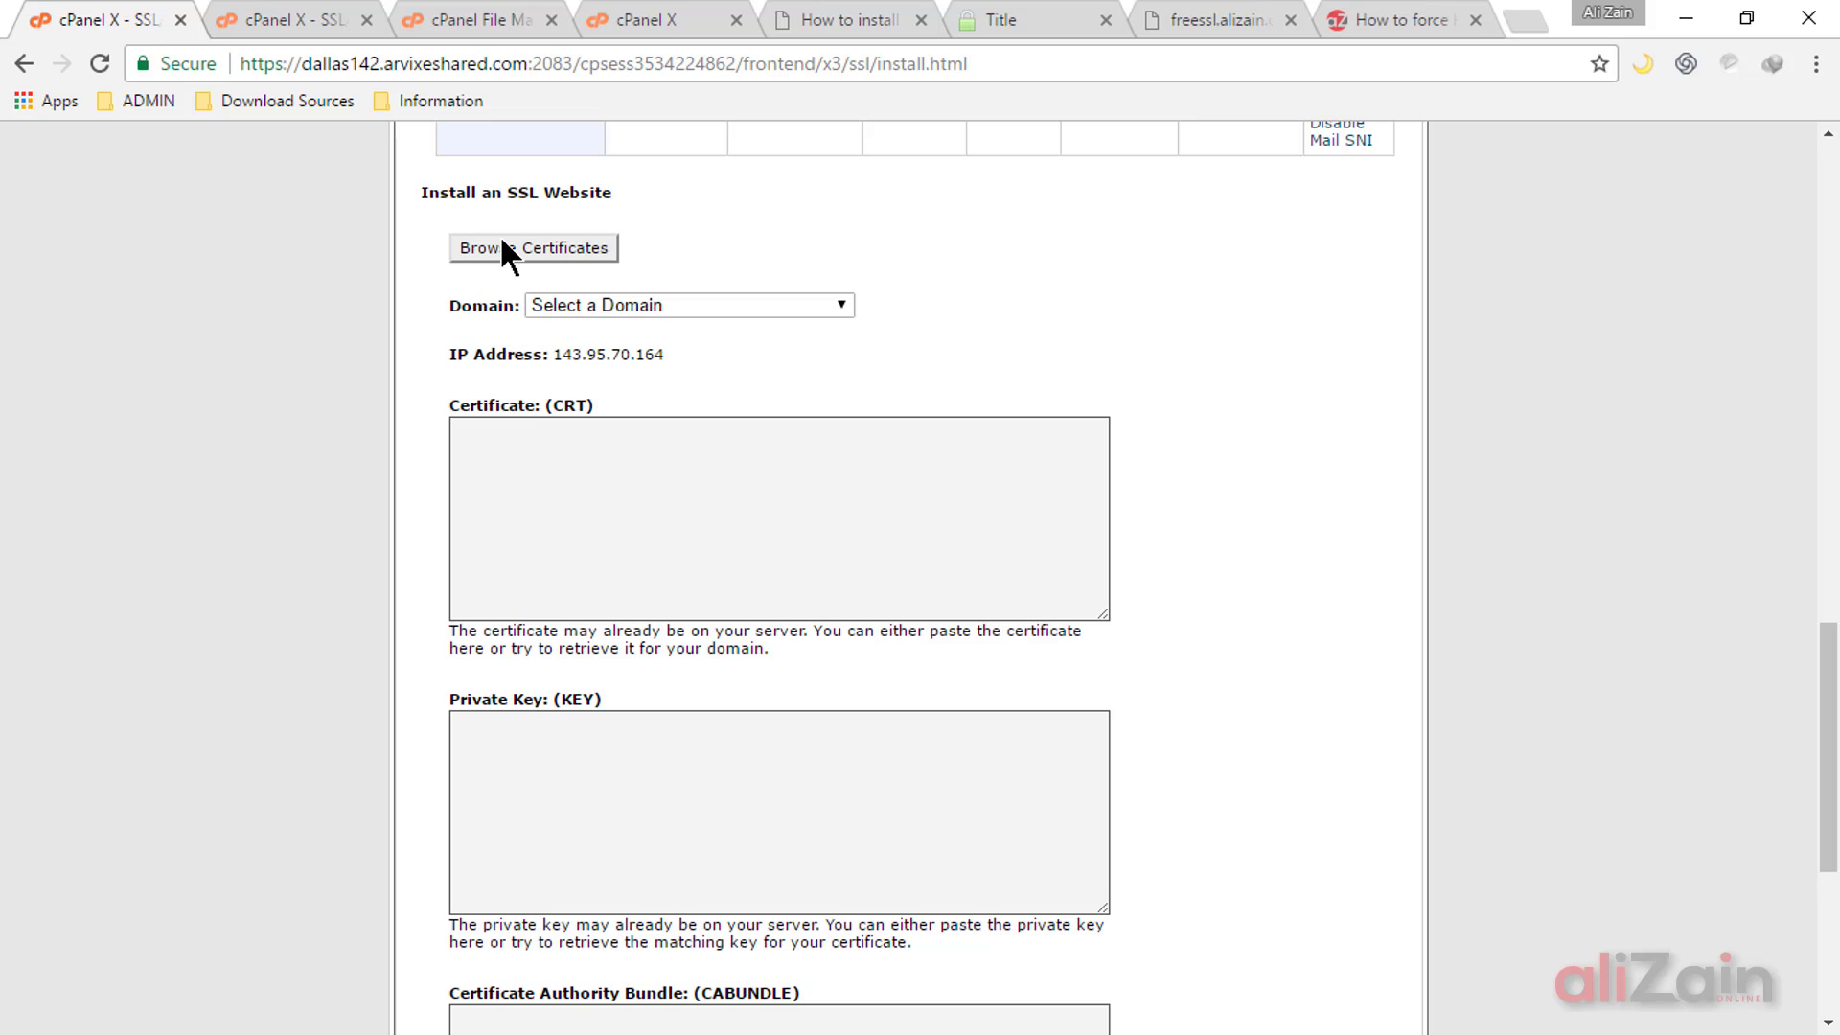
pyautogui.click(684, 305)
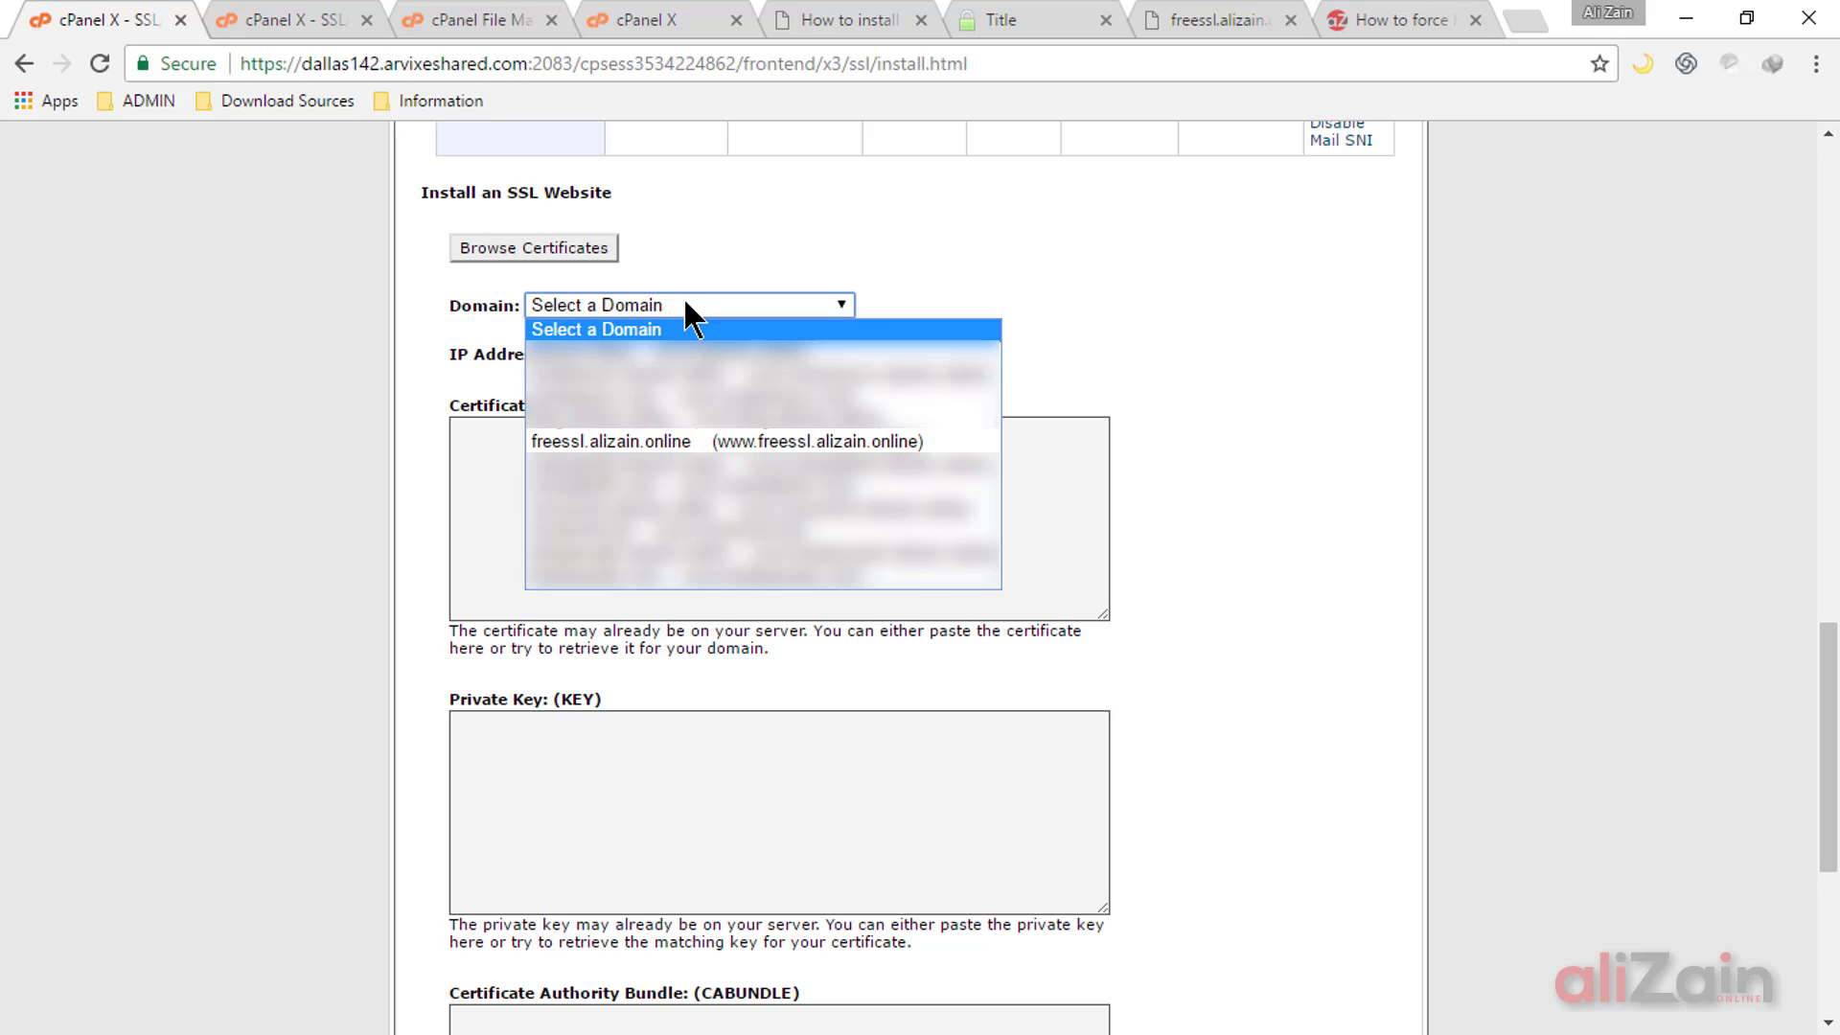
pyautogui.click(613, 441)
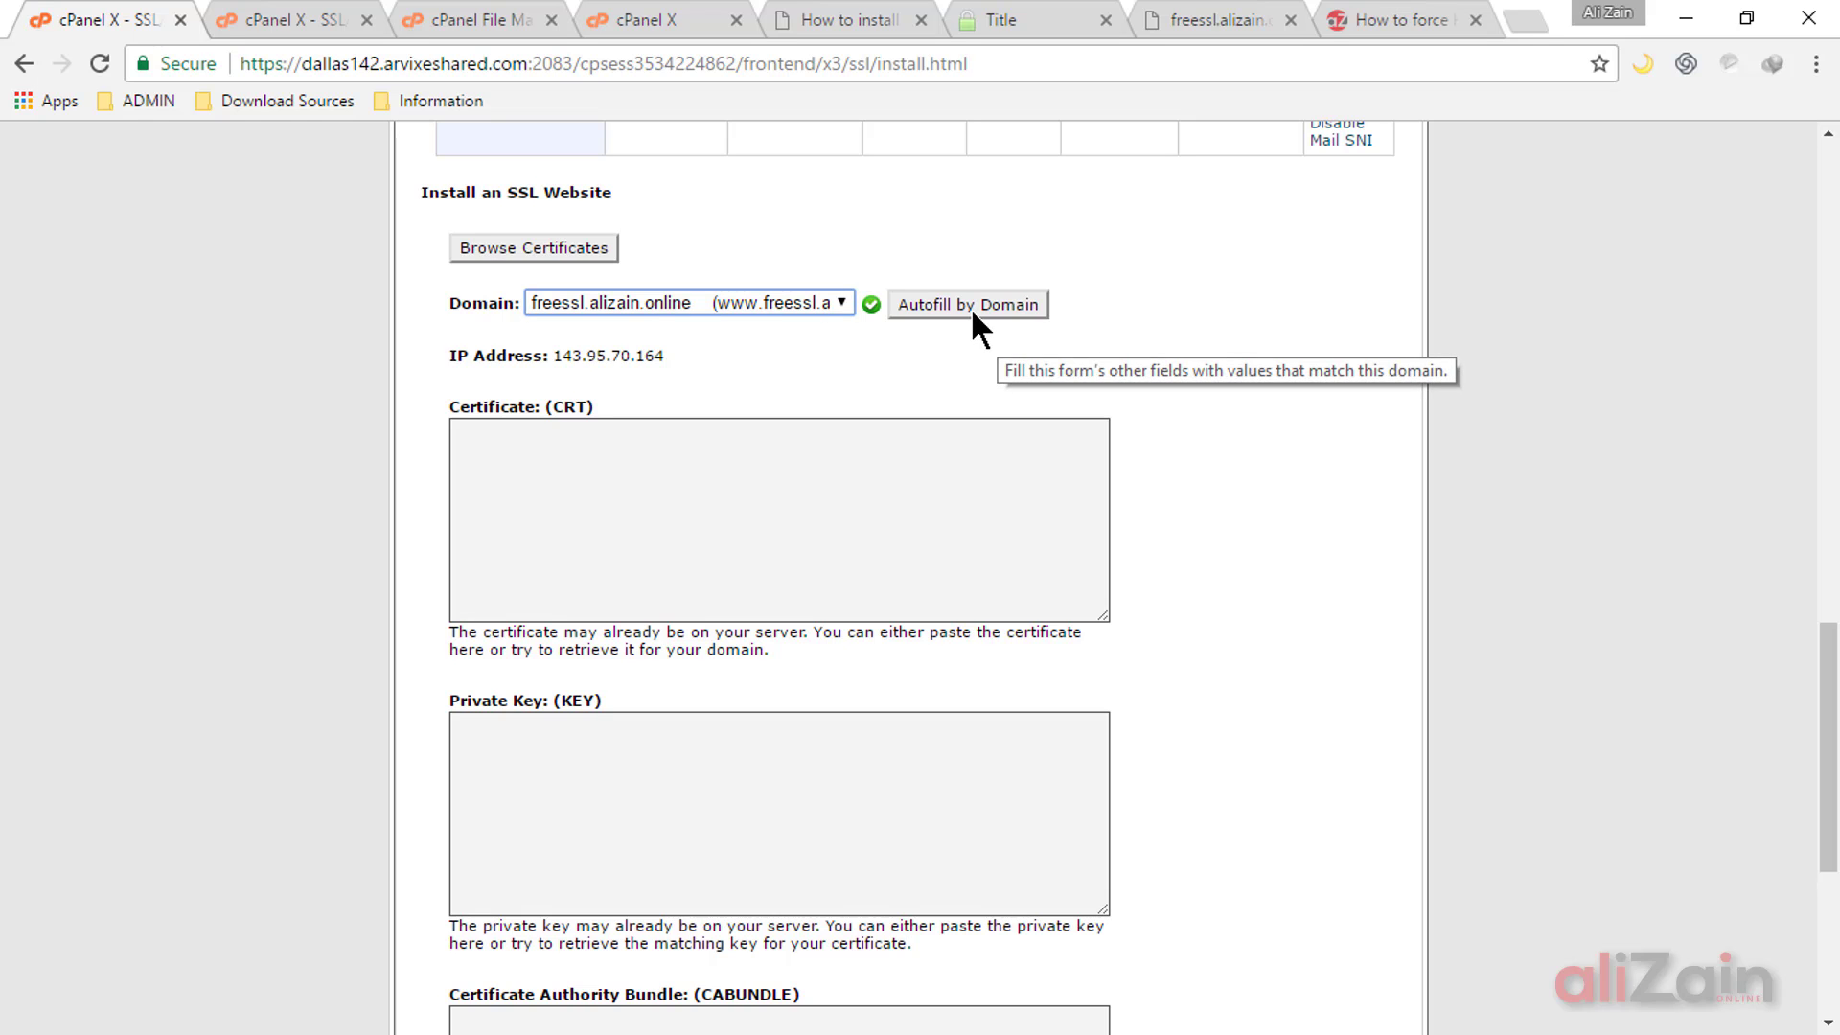
pyautogui.click(970, 304)
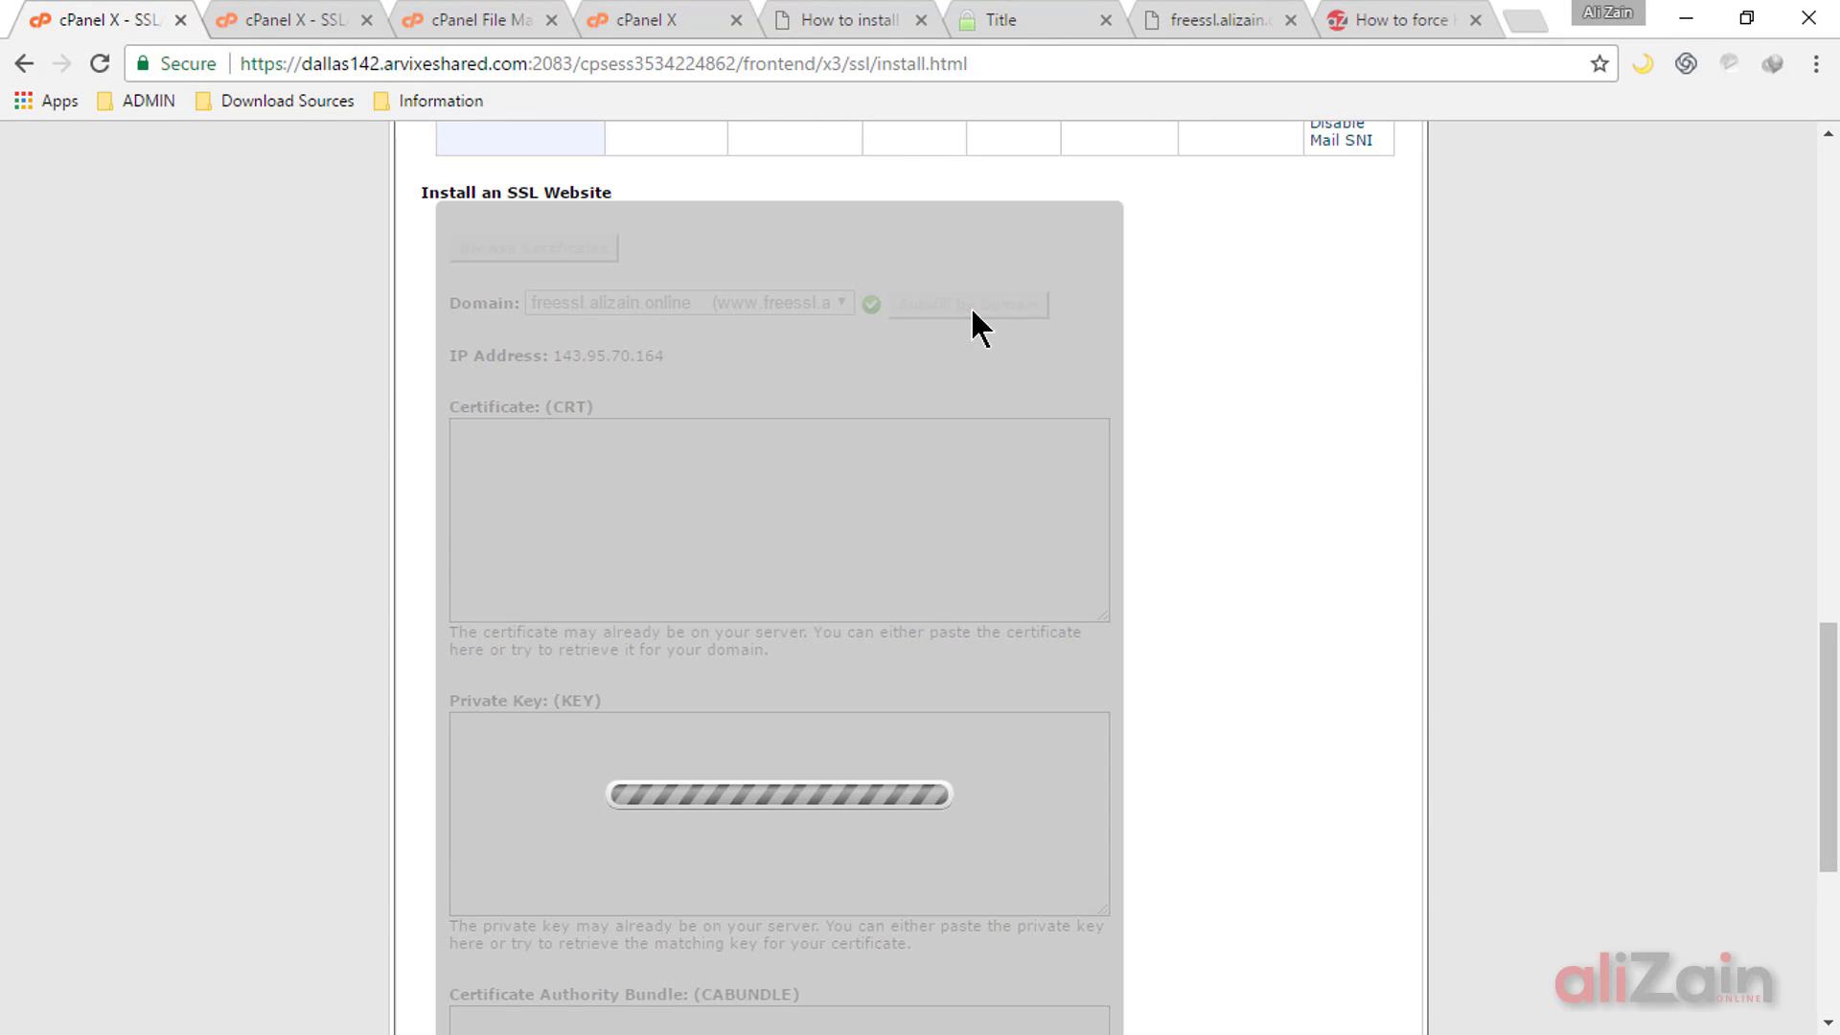
pyautogui.scroll(-5, 682, 476)
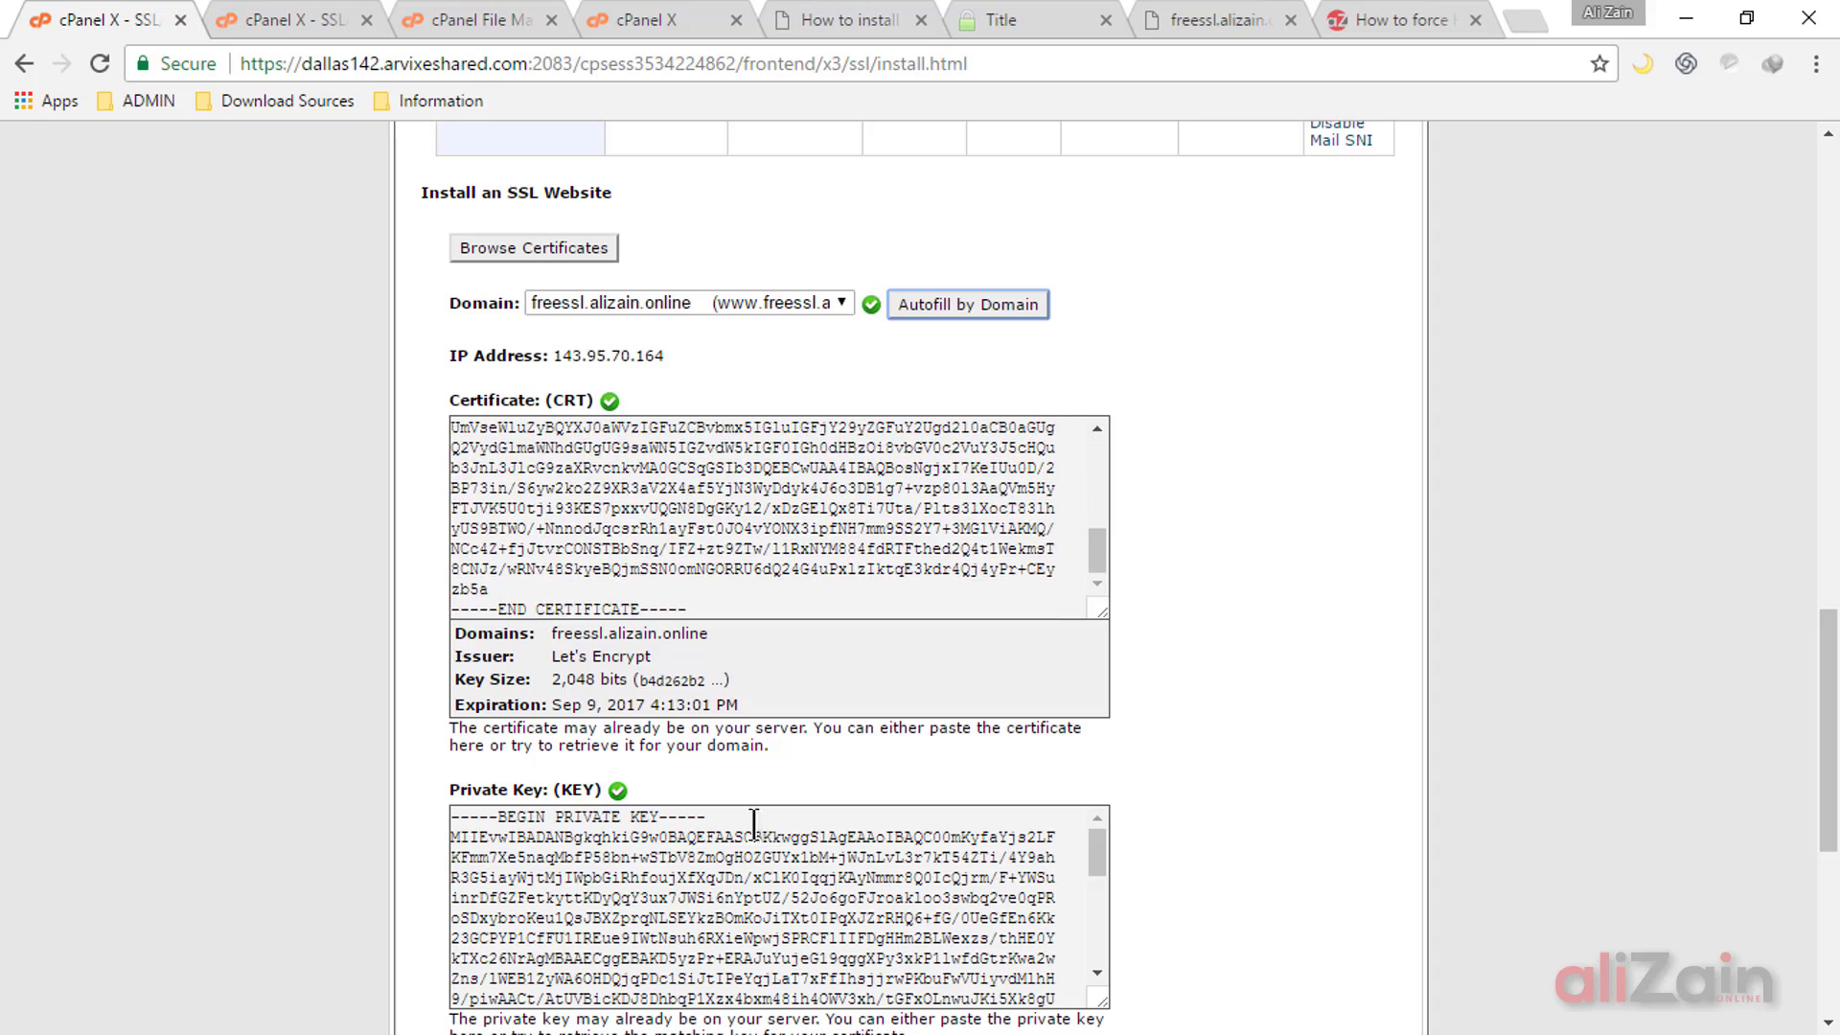
# Step: Compare the autofilled private key in cPanel's SSL website form with the private key on the SSL For Free page
pyautogui.scroll(-5, 753, 833)
pyautogui.scroll(-6, 1102, 824)
pyautogui.scroll(3, 1179, 507)
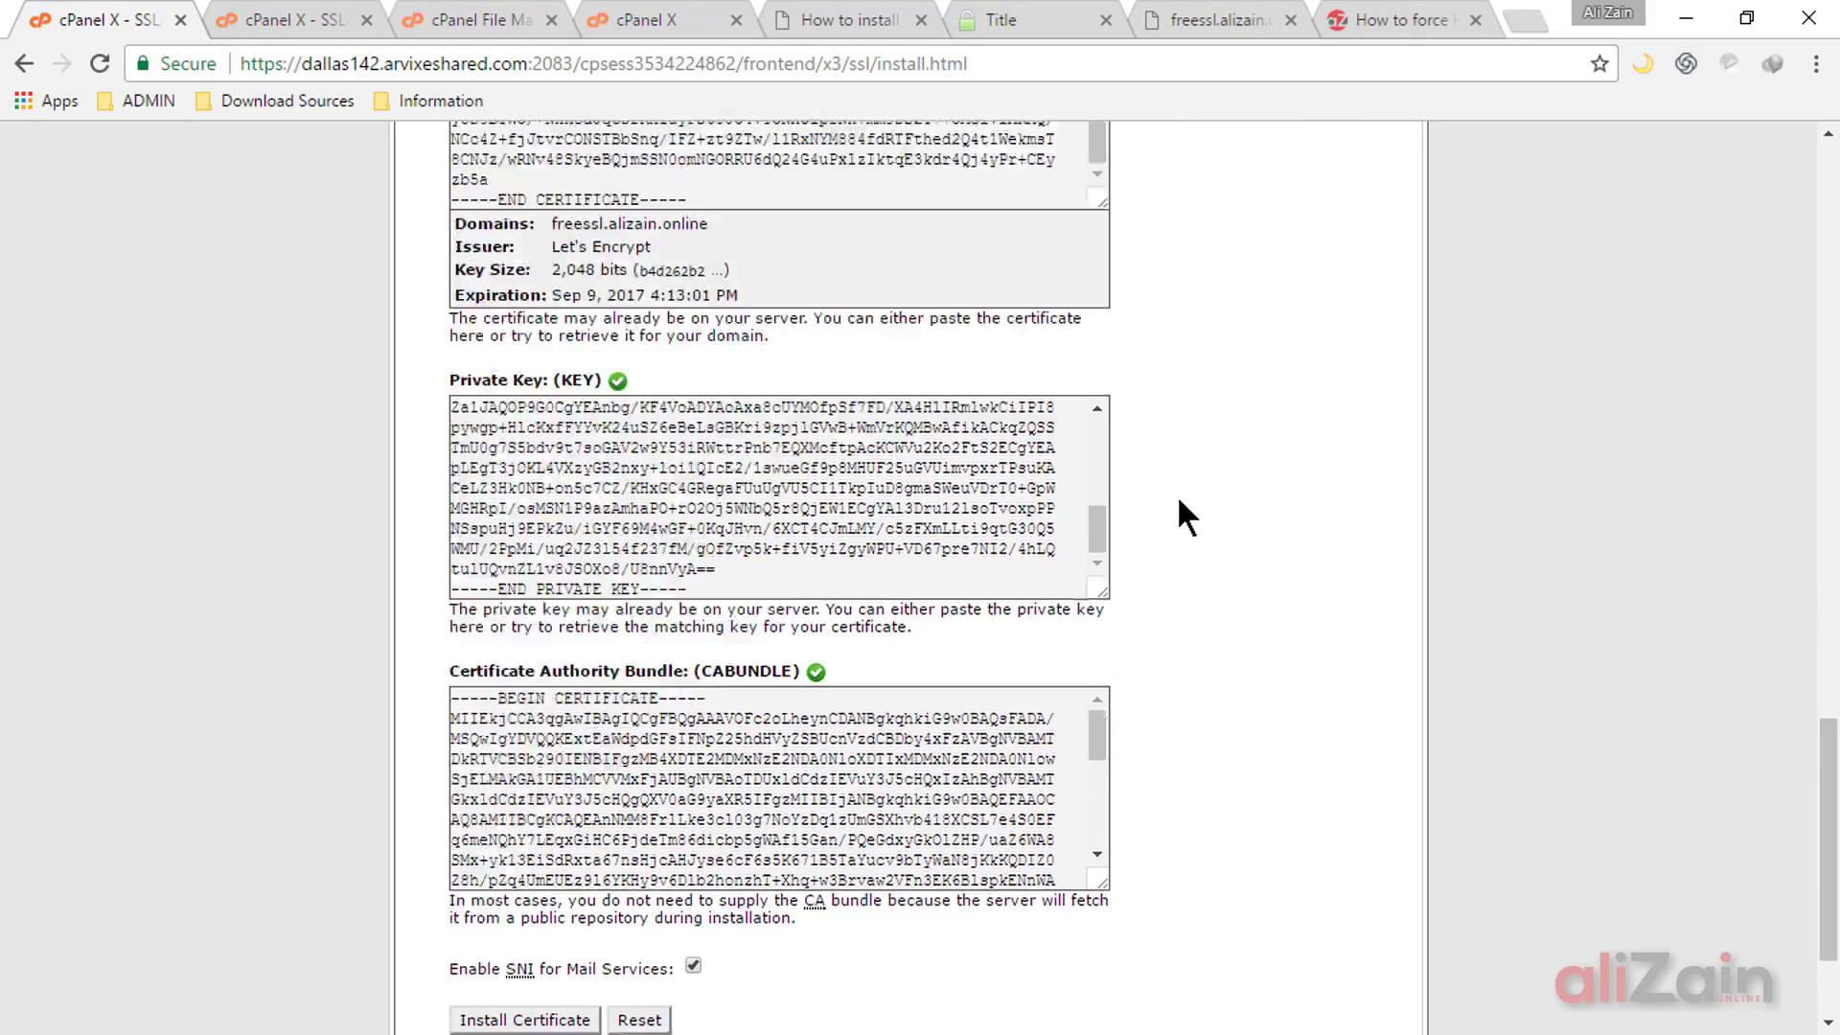
pyautogui.click(1044, 20)
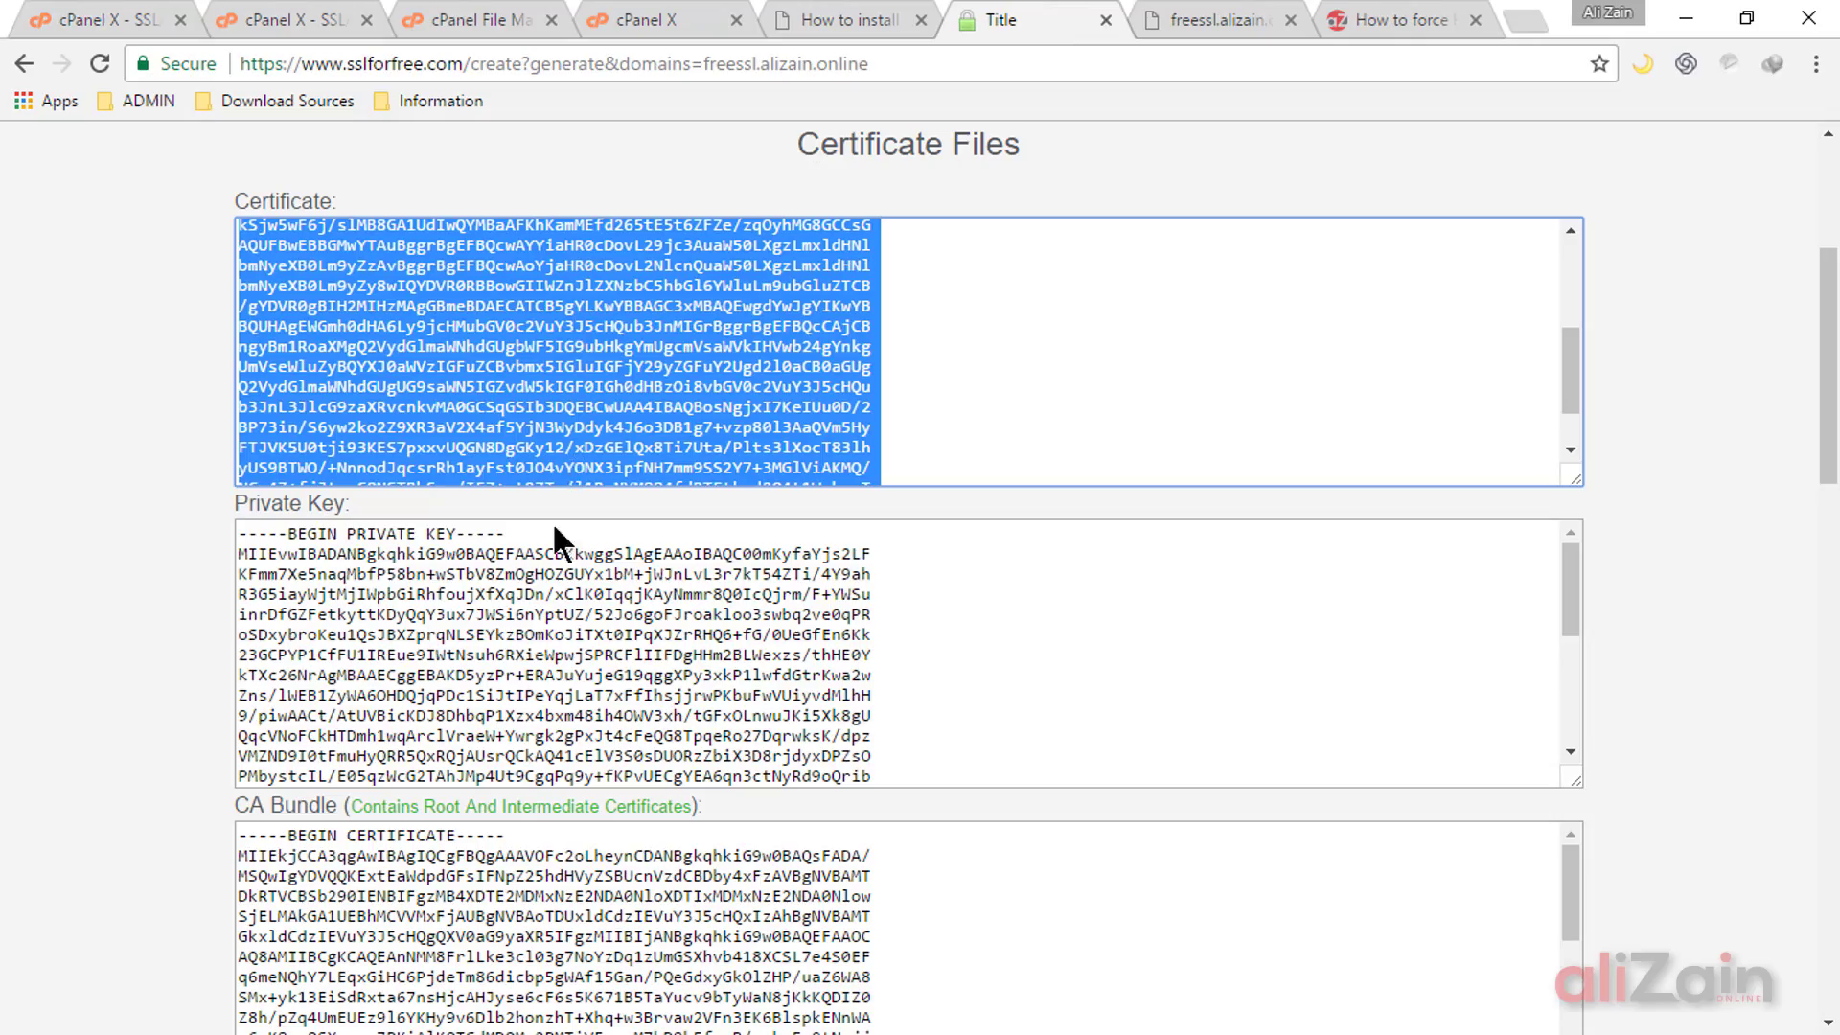
pyautogui.scroll(-5, 562, 534)
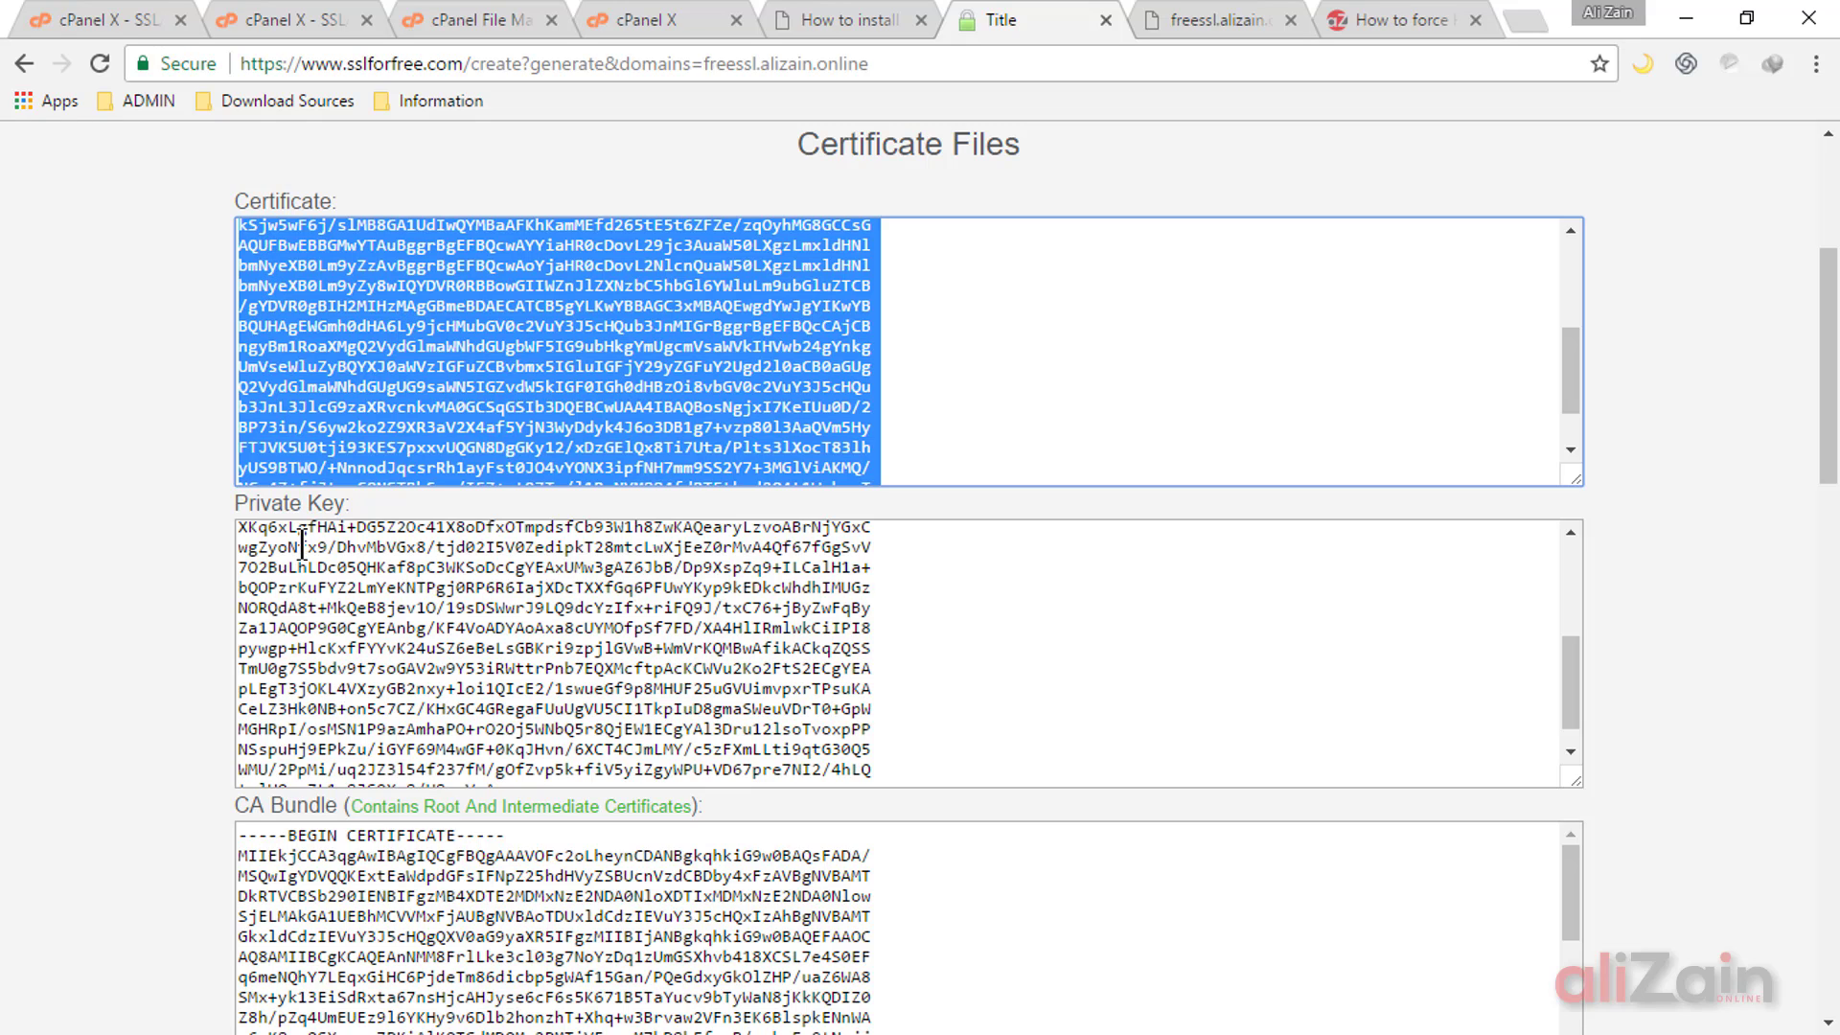
pyautogui.scroll(-2, 303, 546)
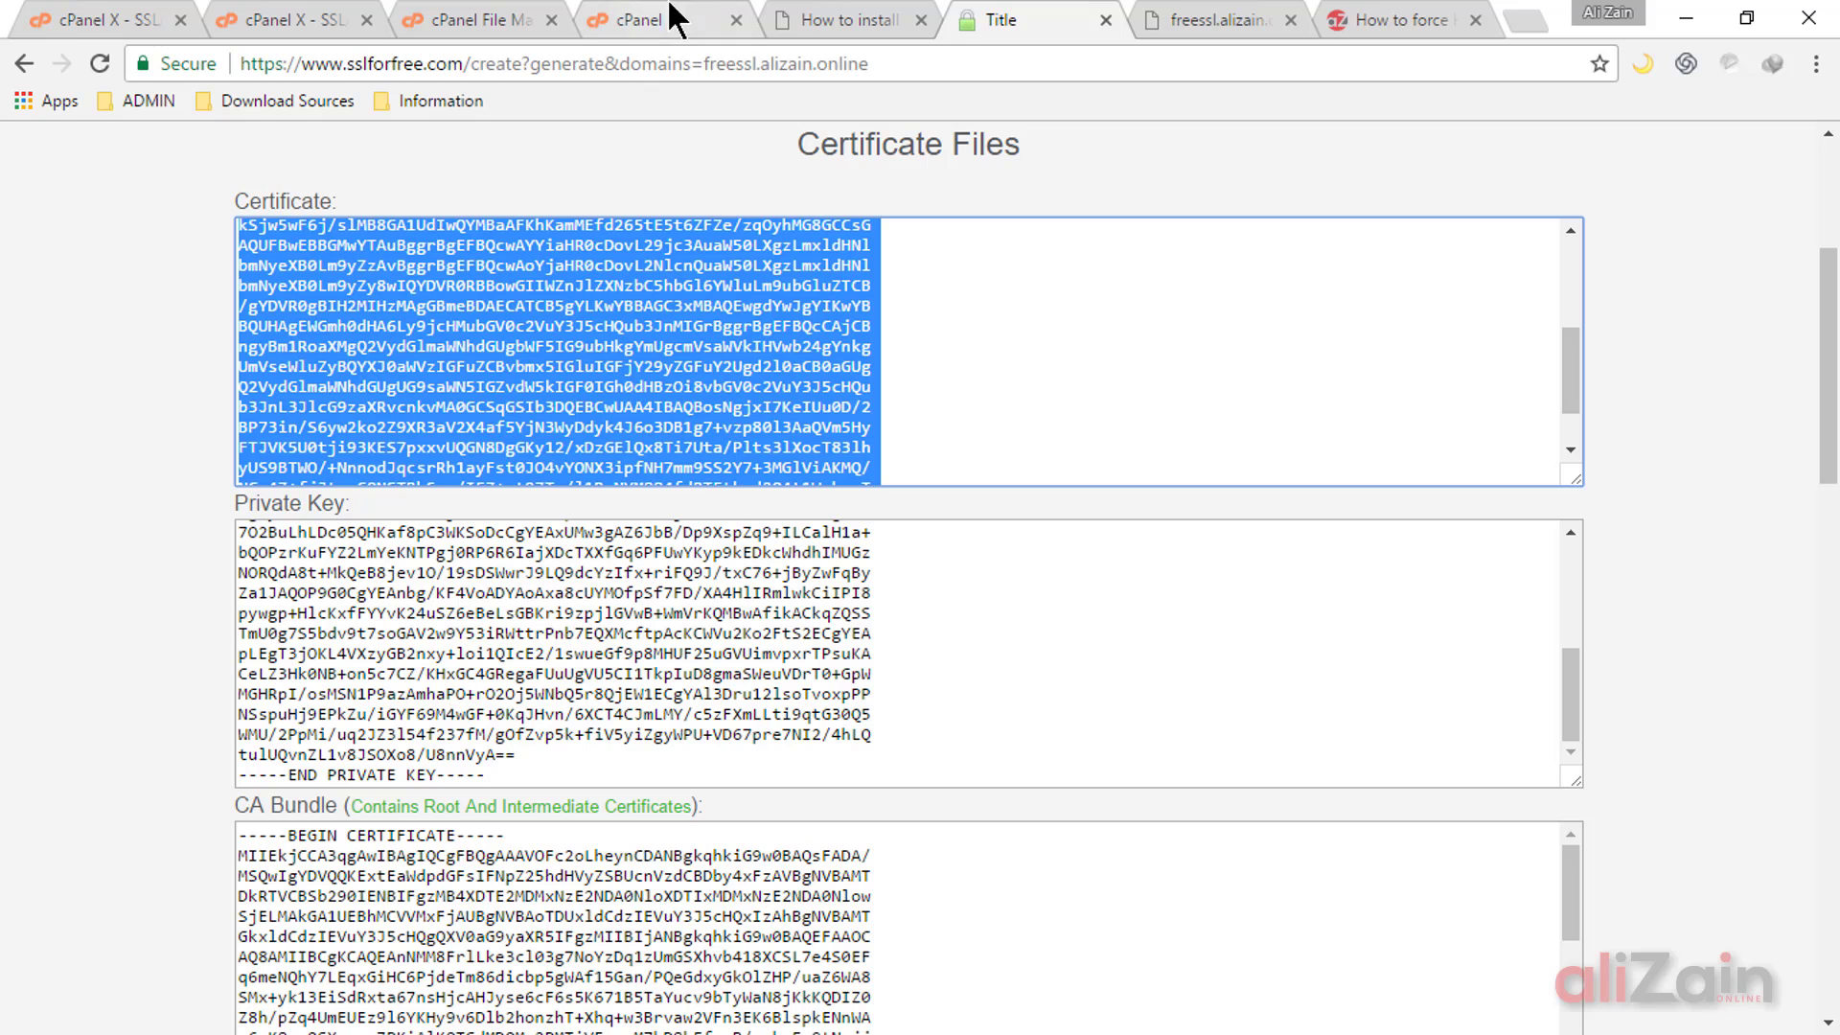
# Step: Return to cPanel's SSL website form and install the certificate for freessl.alizain.online with SNI for Mail Services enabled
pyautogui.click(139, 19)
pyautogui.scroll(-3, 967, 691)
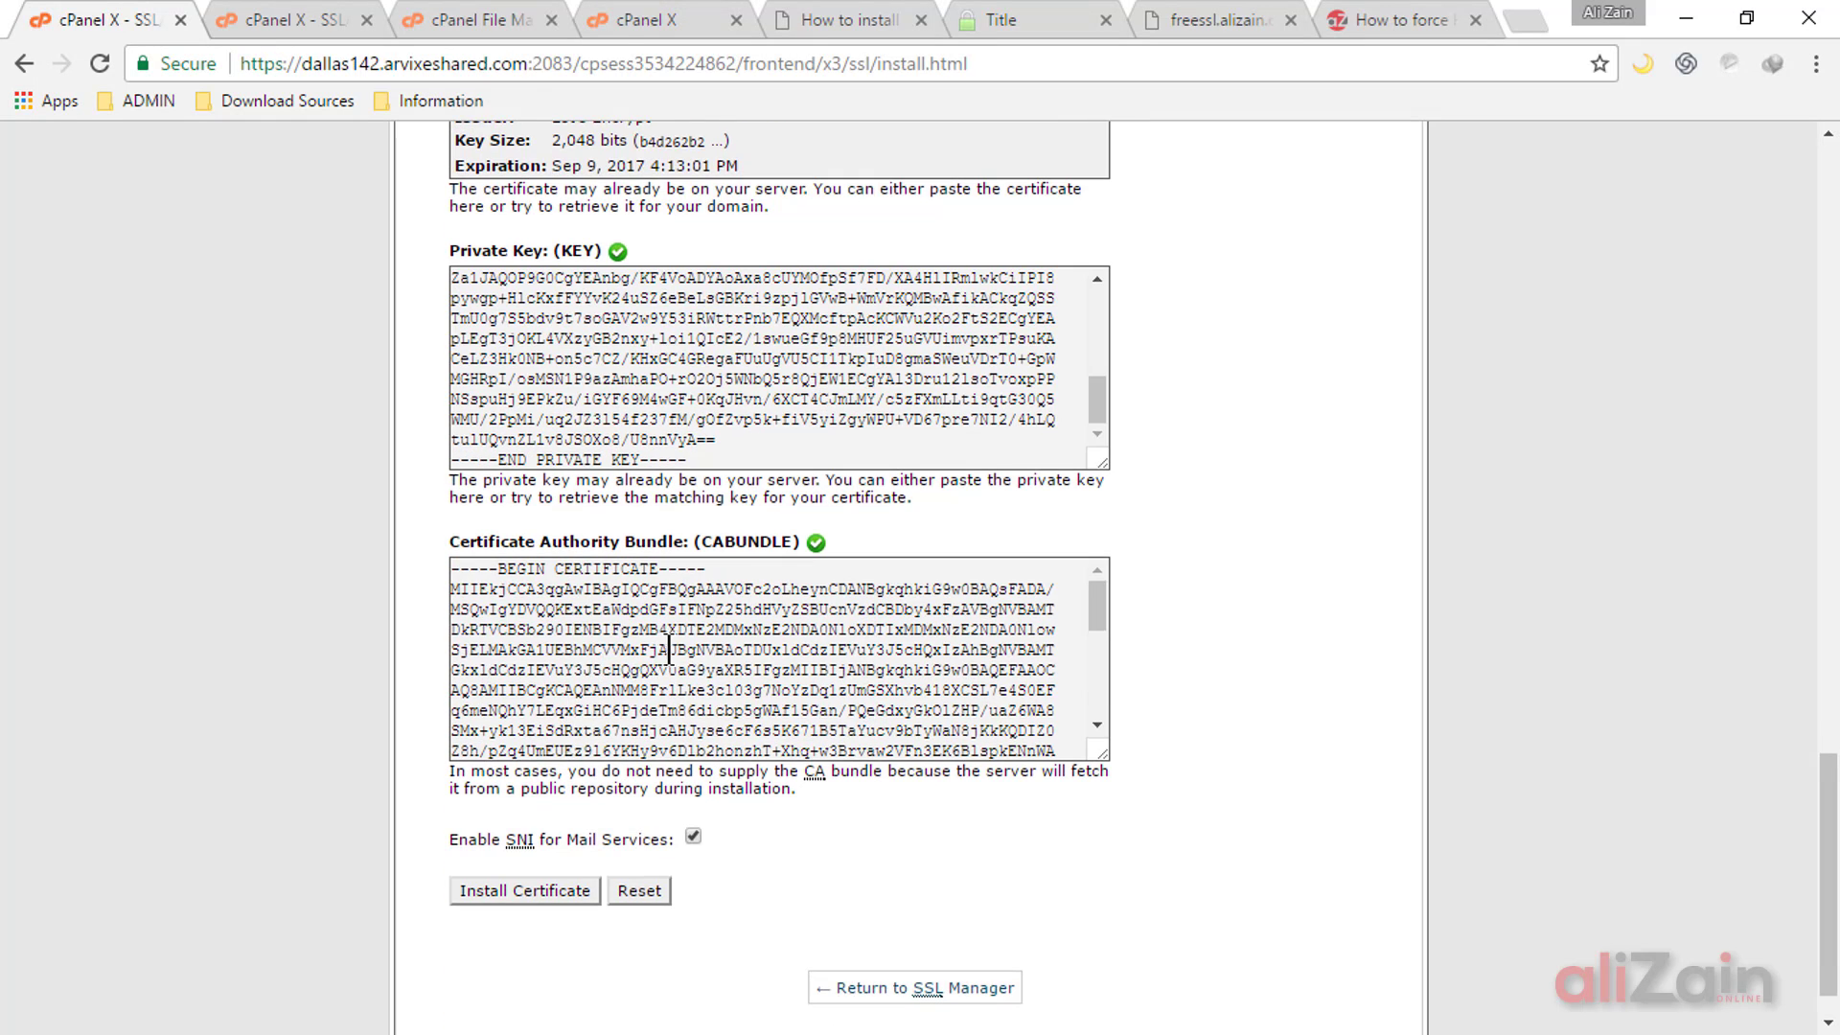
pyautogui.click(500, 888)
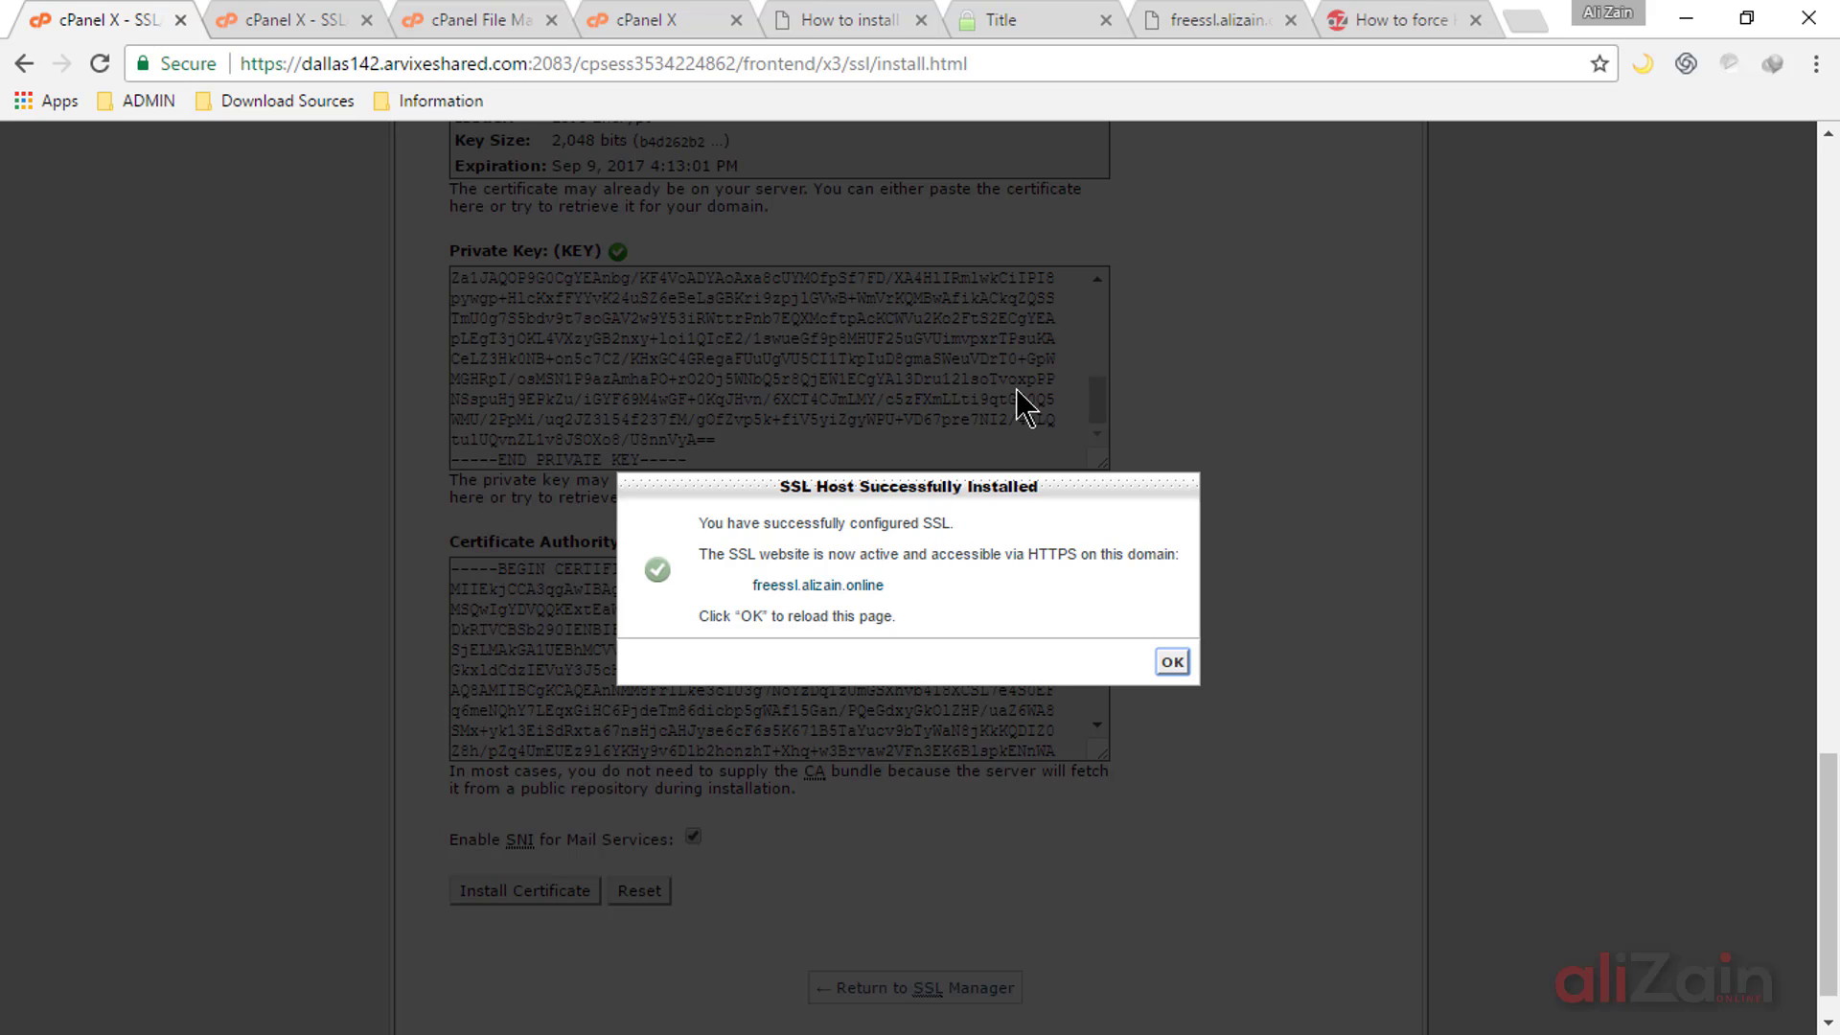
# Step: Switch to the open freessl.alizain.online page and check the connection information for its current non-HTTPS address
pyautogui.click(833, 19)
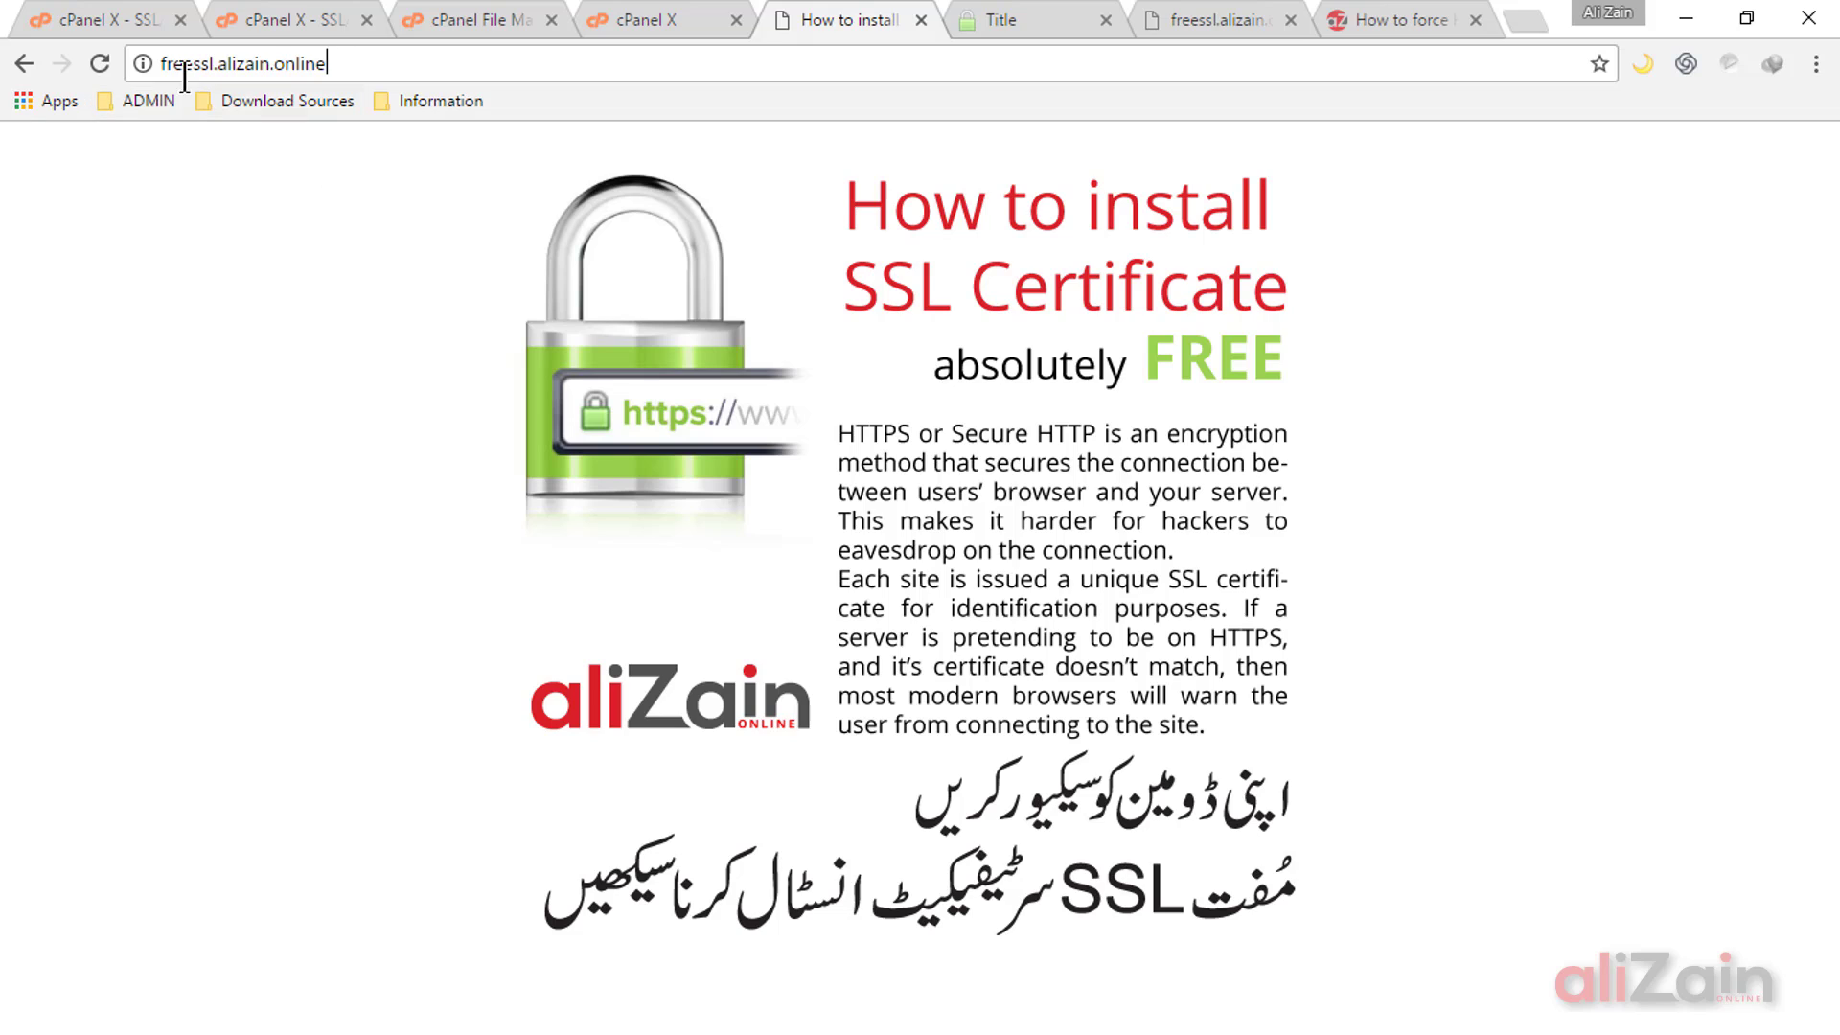
pyautogui.moveTo(165, 67); pyautogui.dragTo(350, 66)
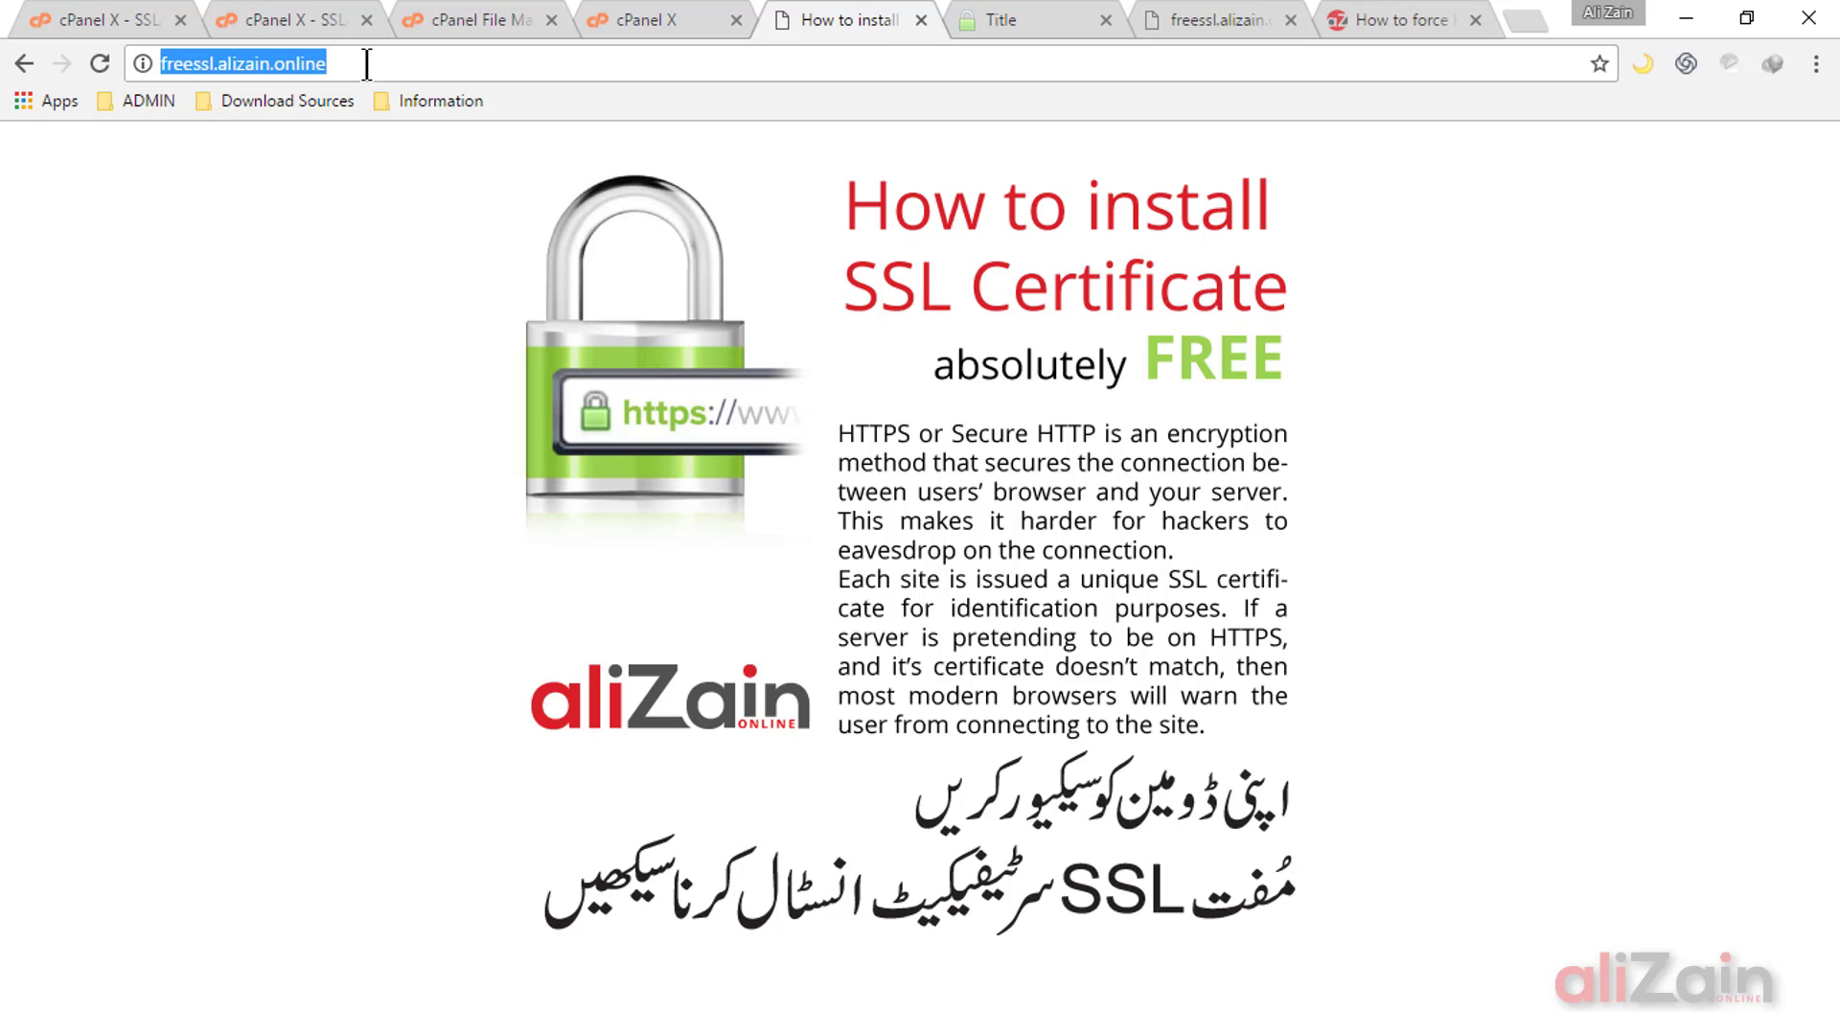
pyautogui.click(144, 64)
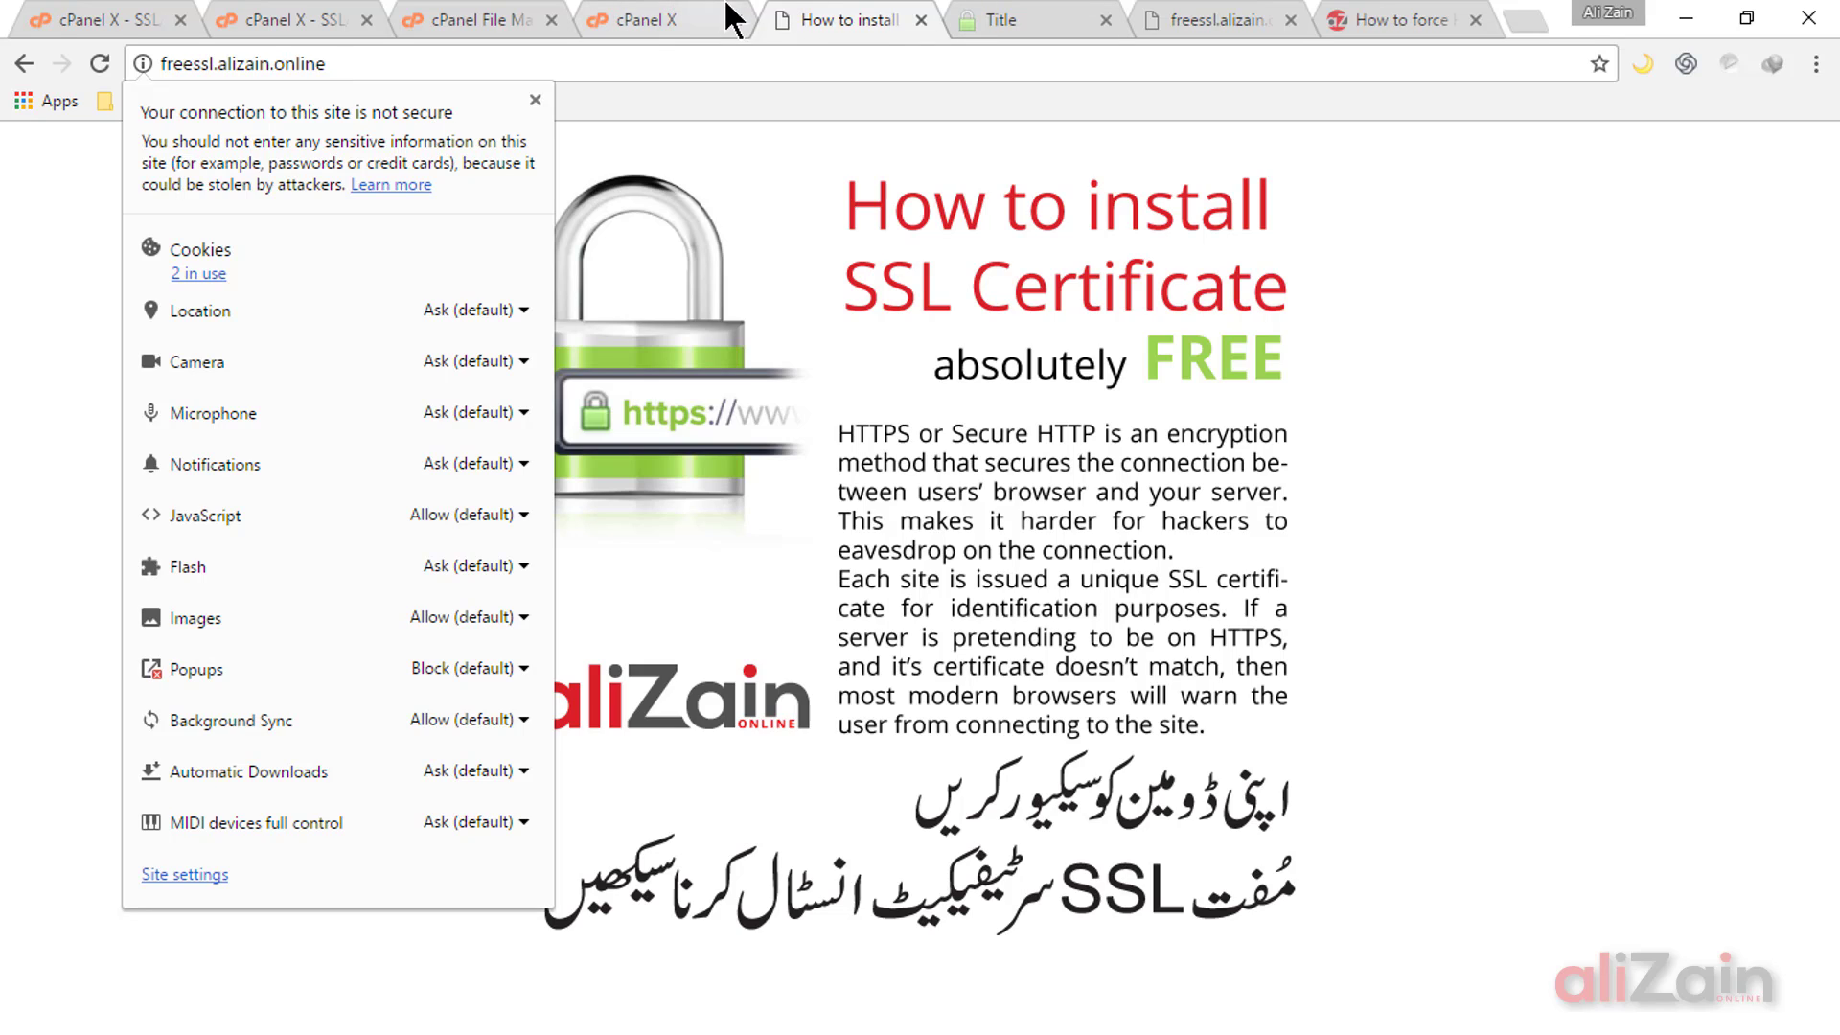
# Step: Go back to cPanel's SSL hosts page and acknowledge the installation message to reload the page
pyautogui.click(660, 19)
pyautogui.click(83, 19)
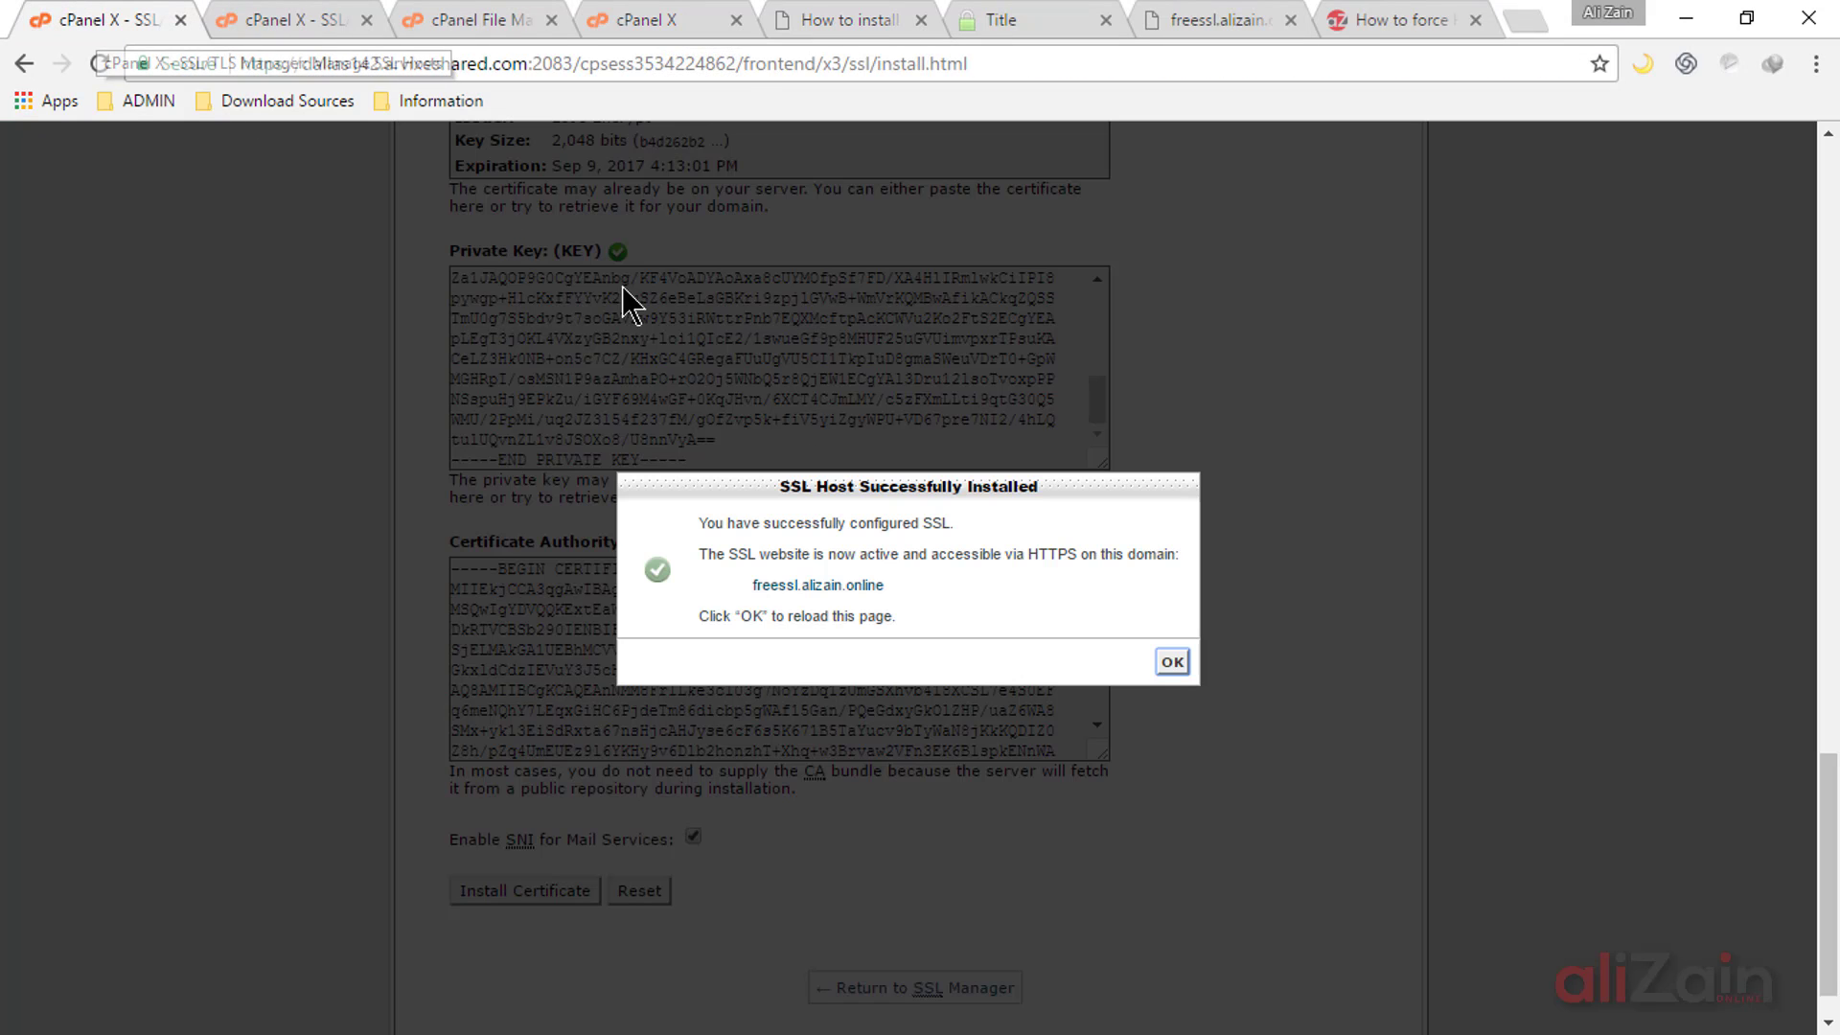
pyautogui.click(1171, 663)
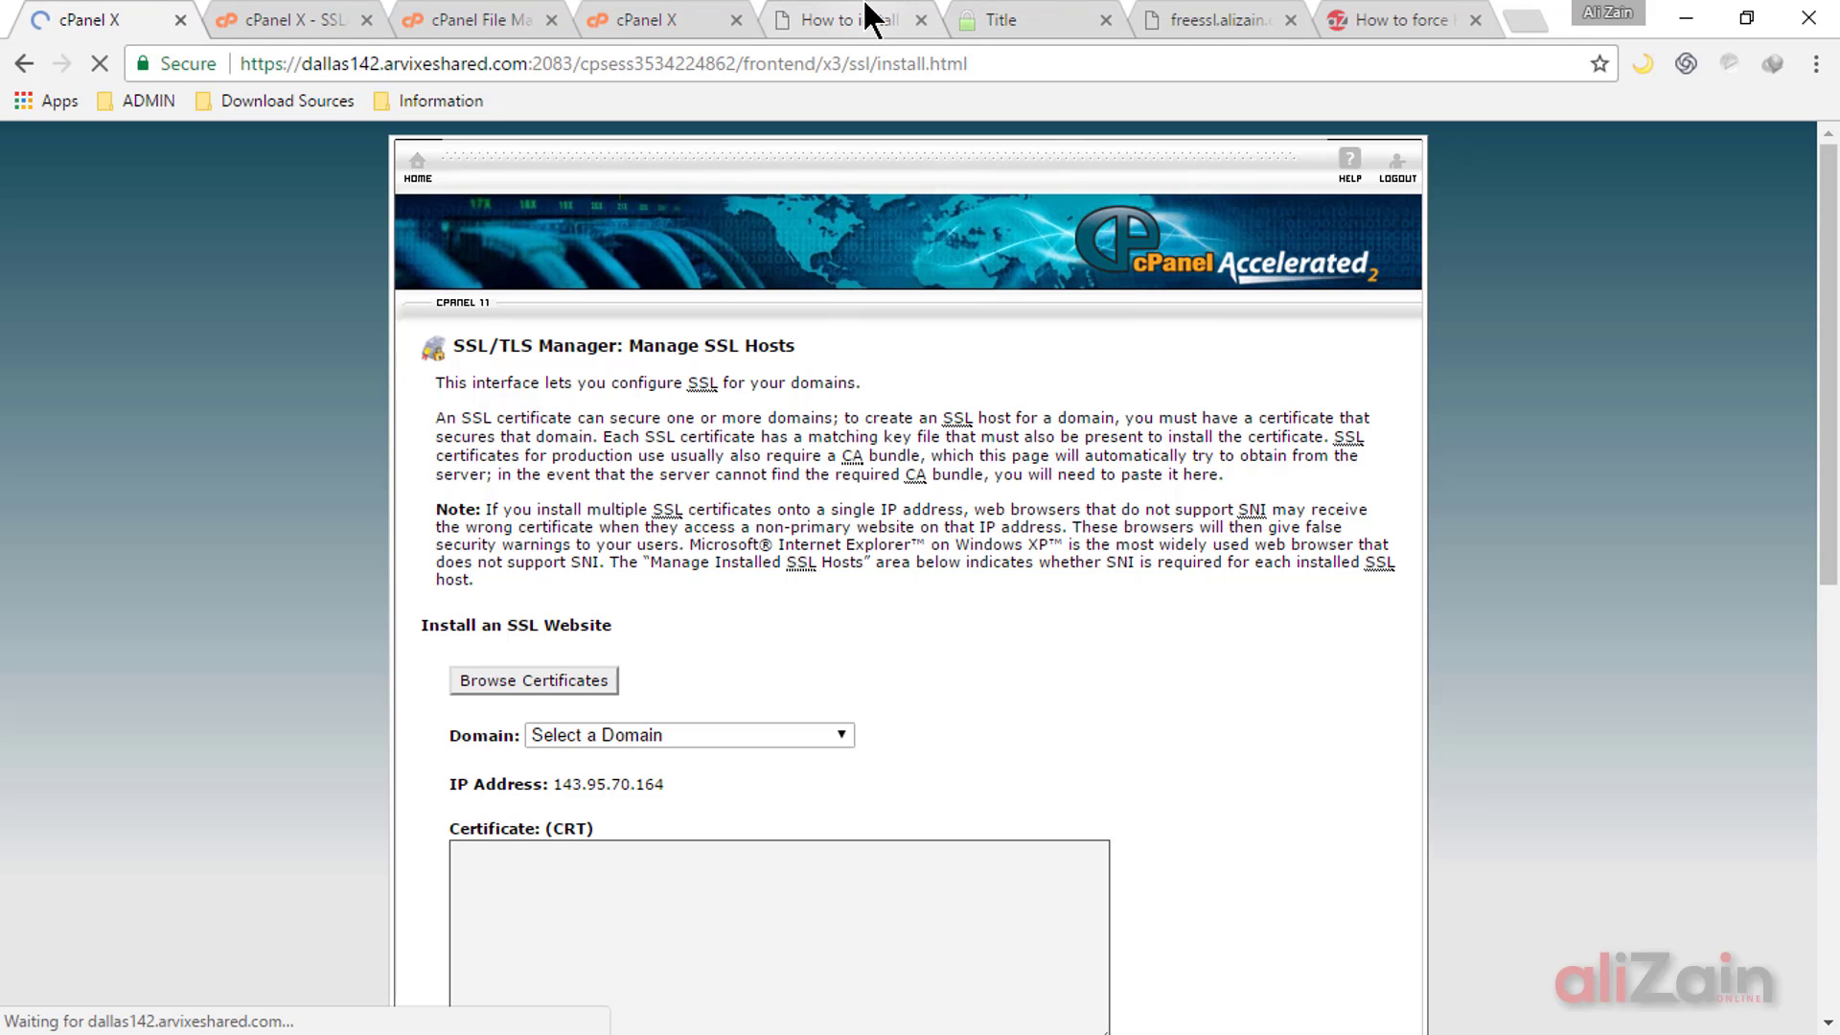
pyautogui.click(867, 17)
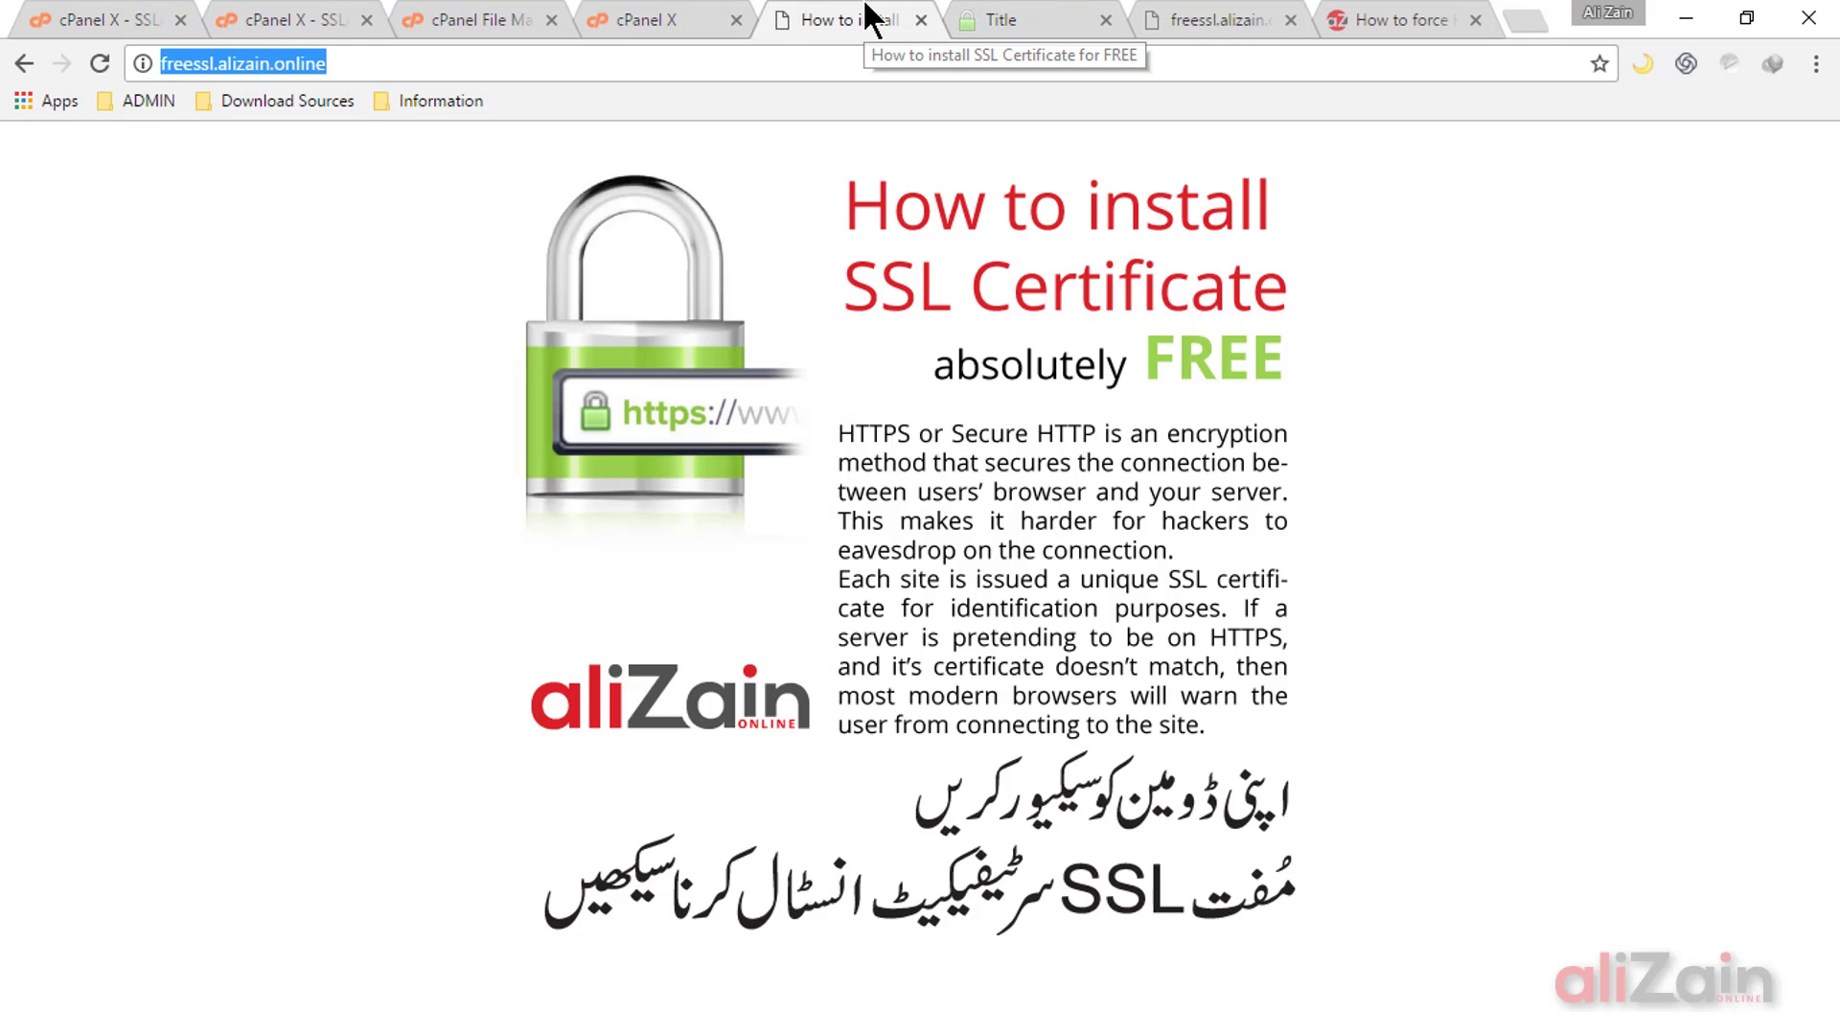
pyautogui.click(159, 63)
pyautogui.write('https')
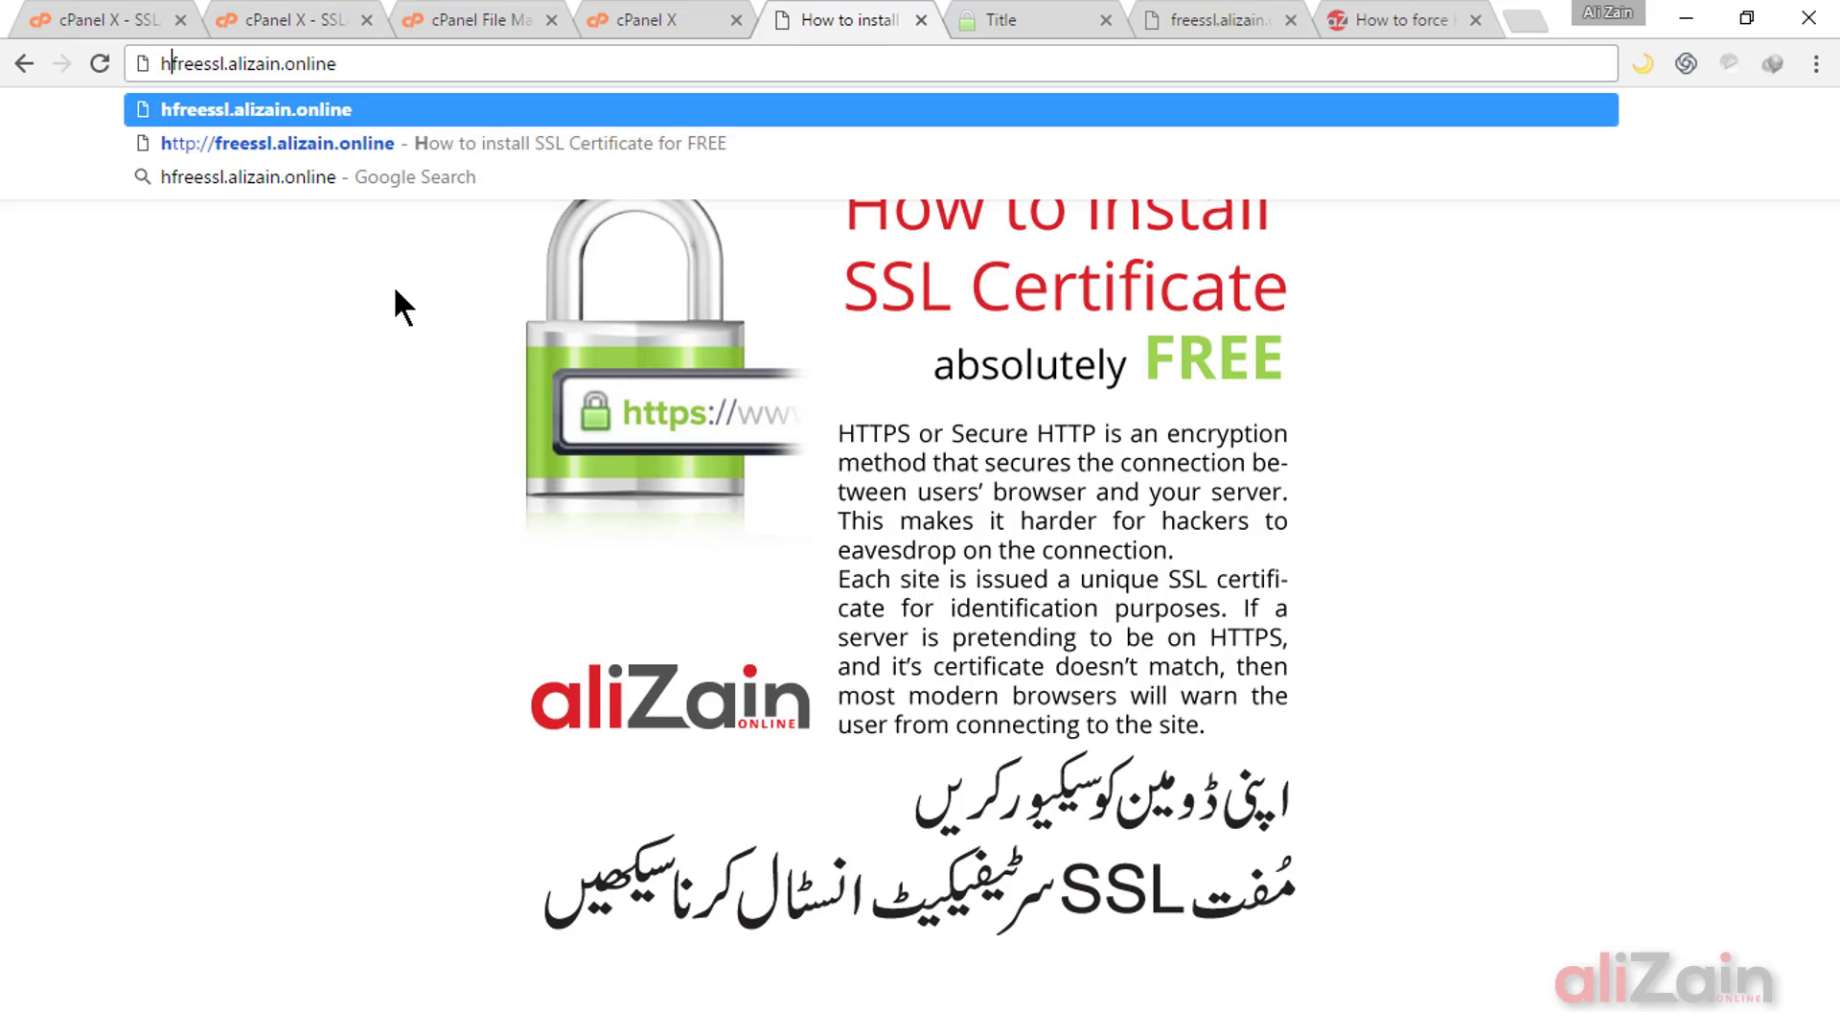
pyautogui.write('://')
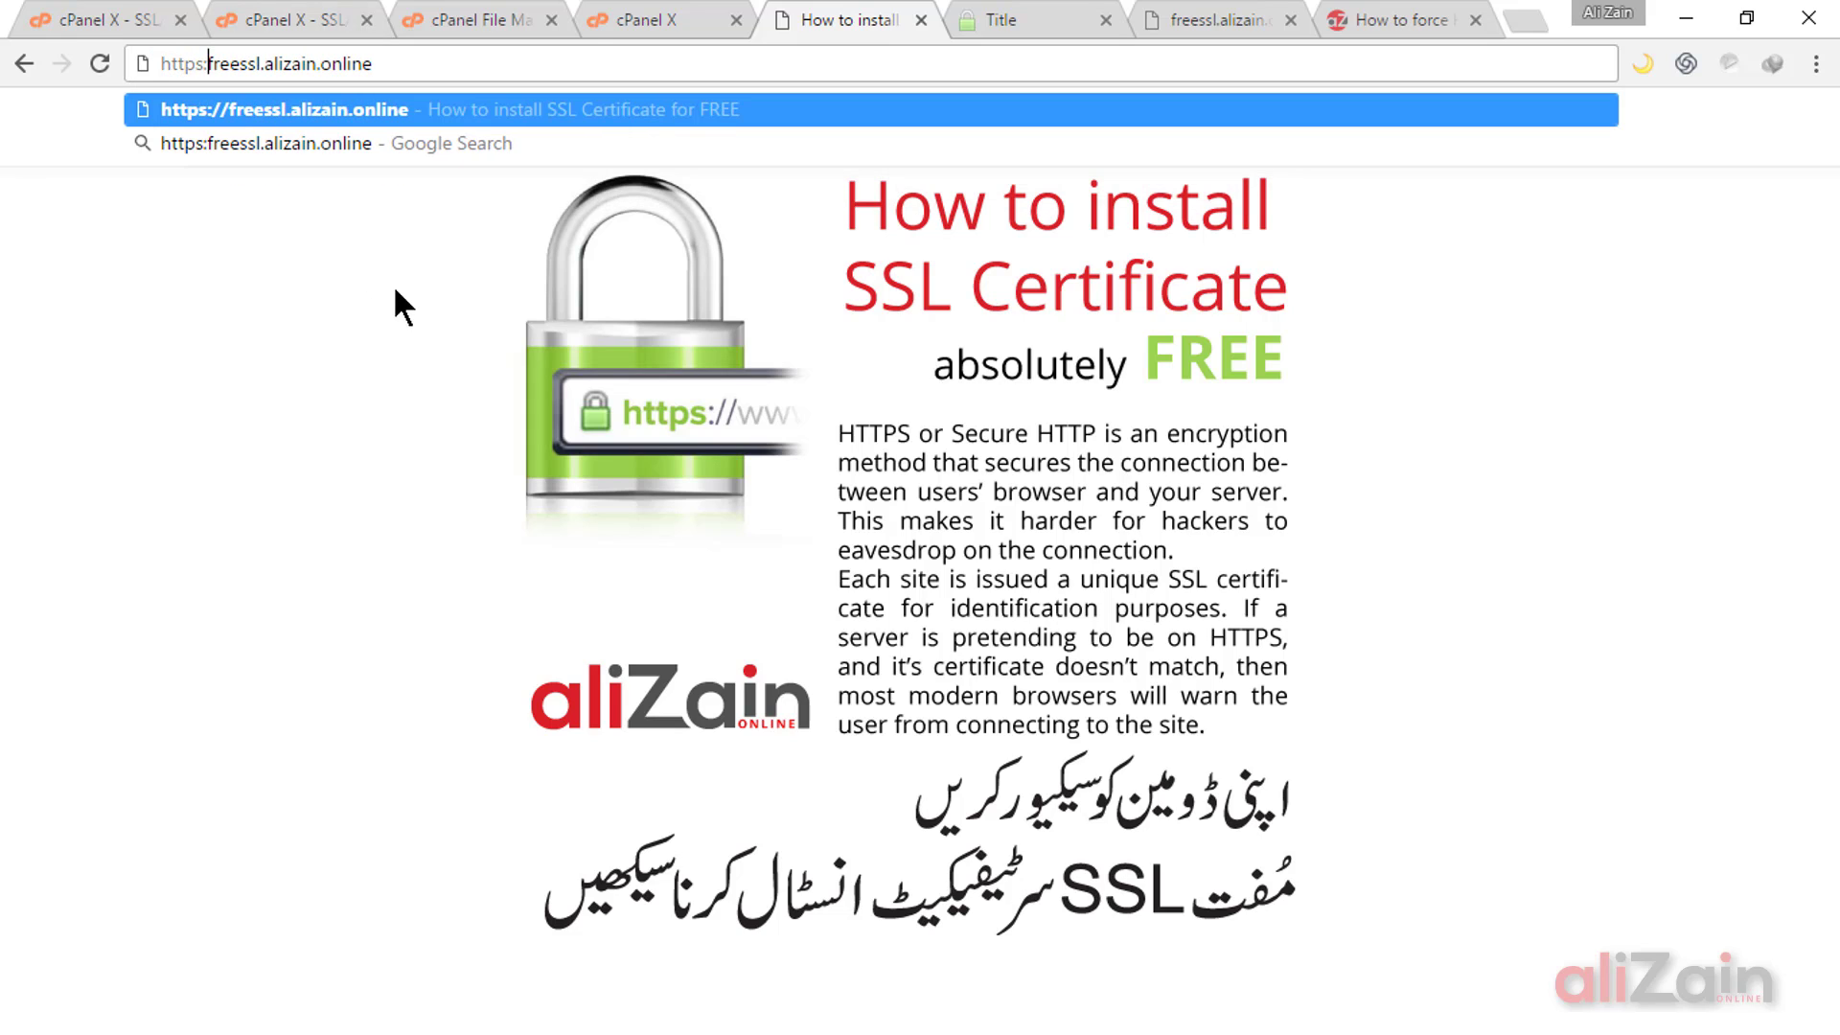
pyautogui.press('Return')
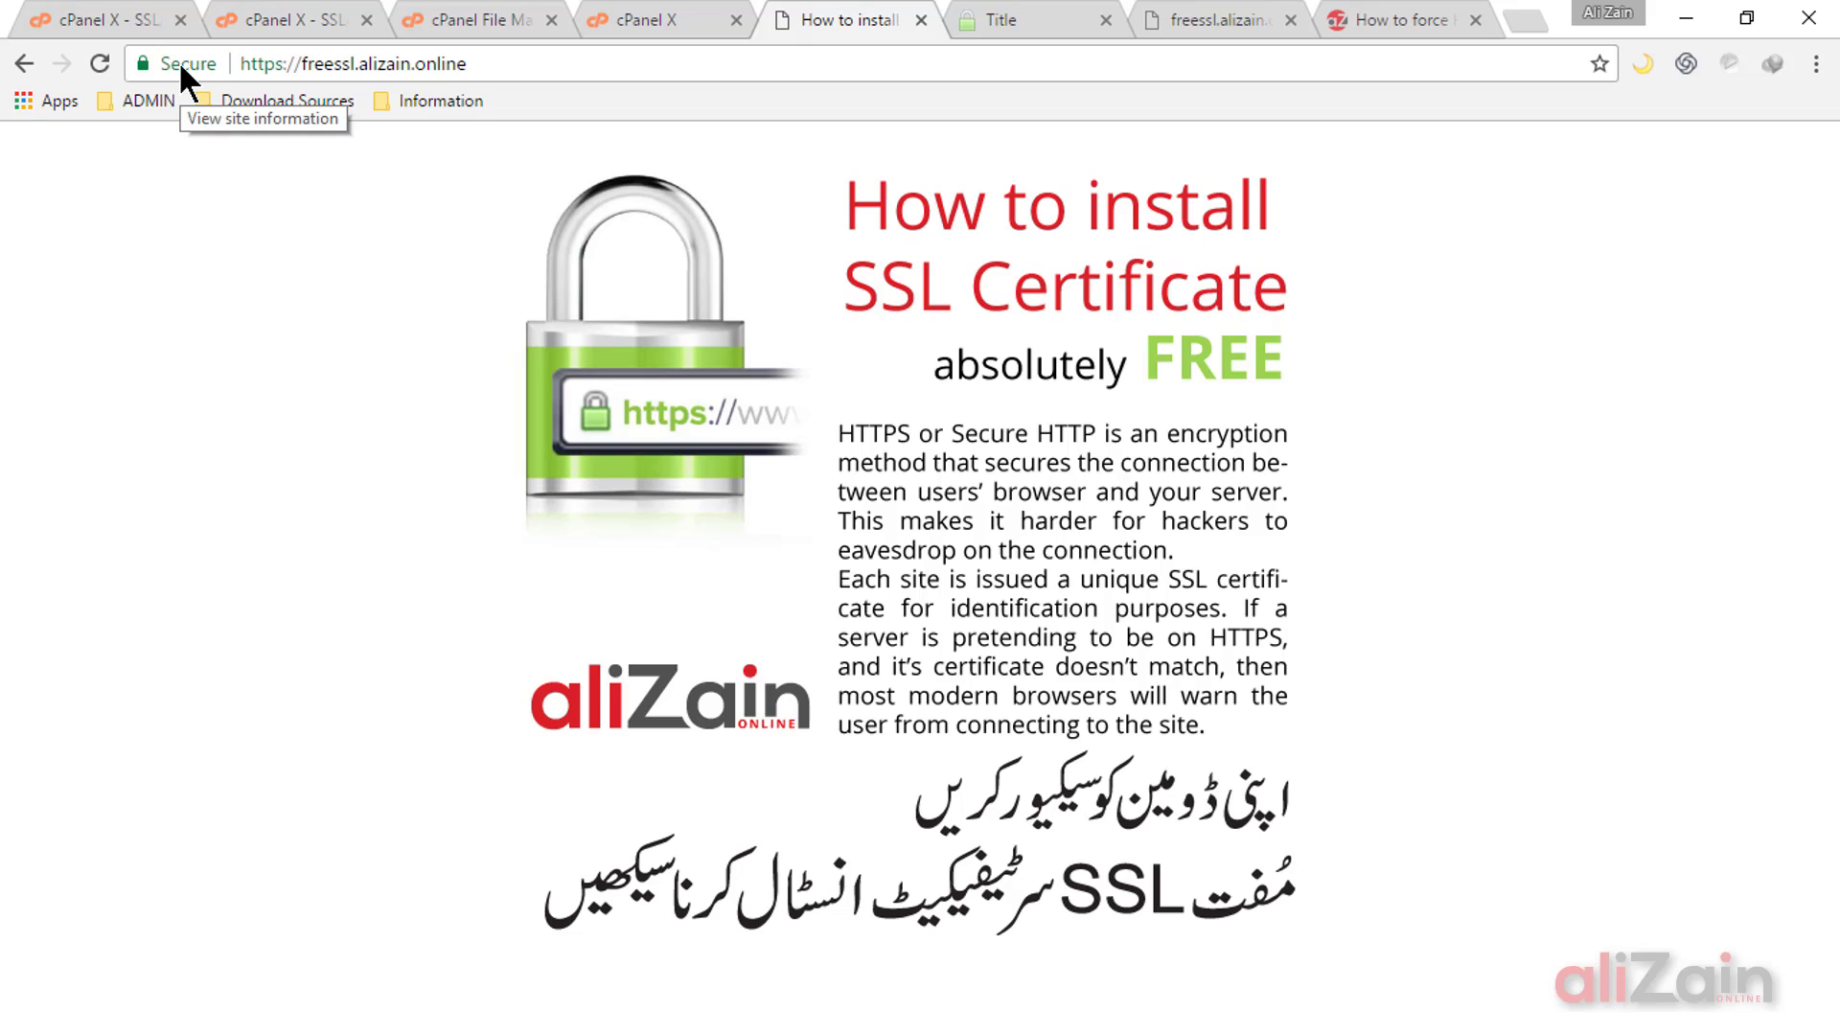
pyautogui.click(181, 66)
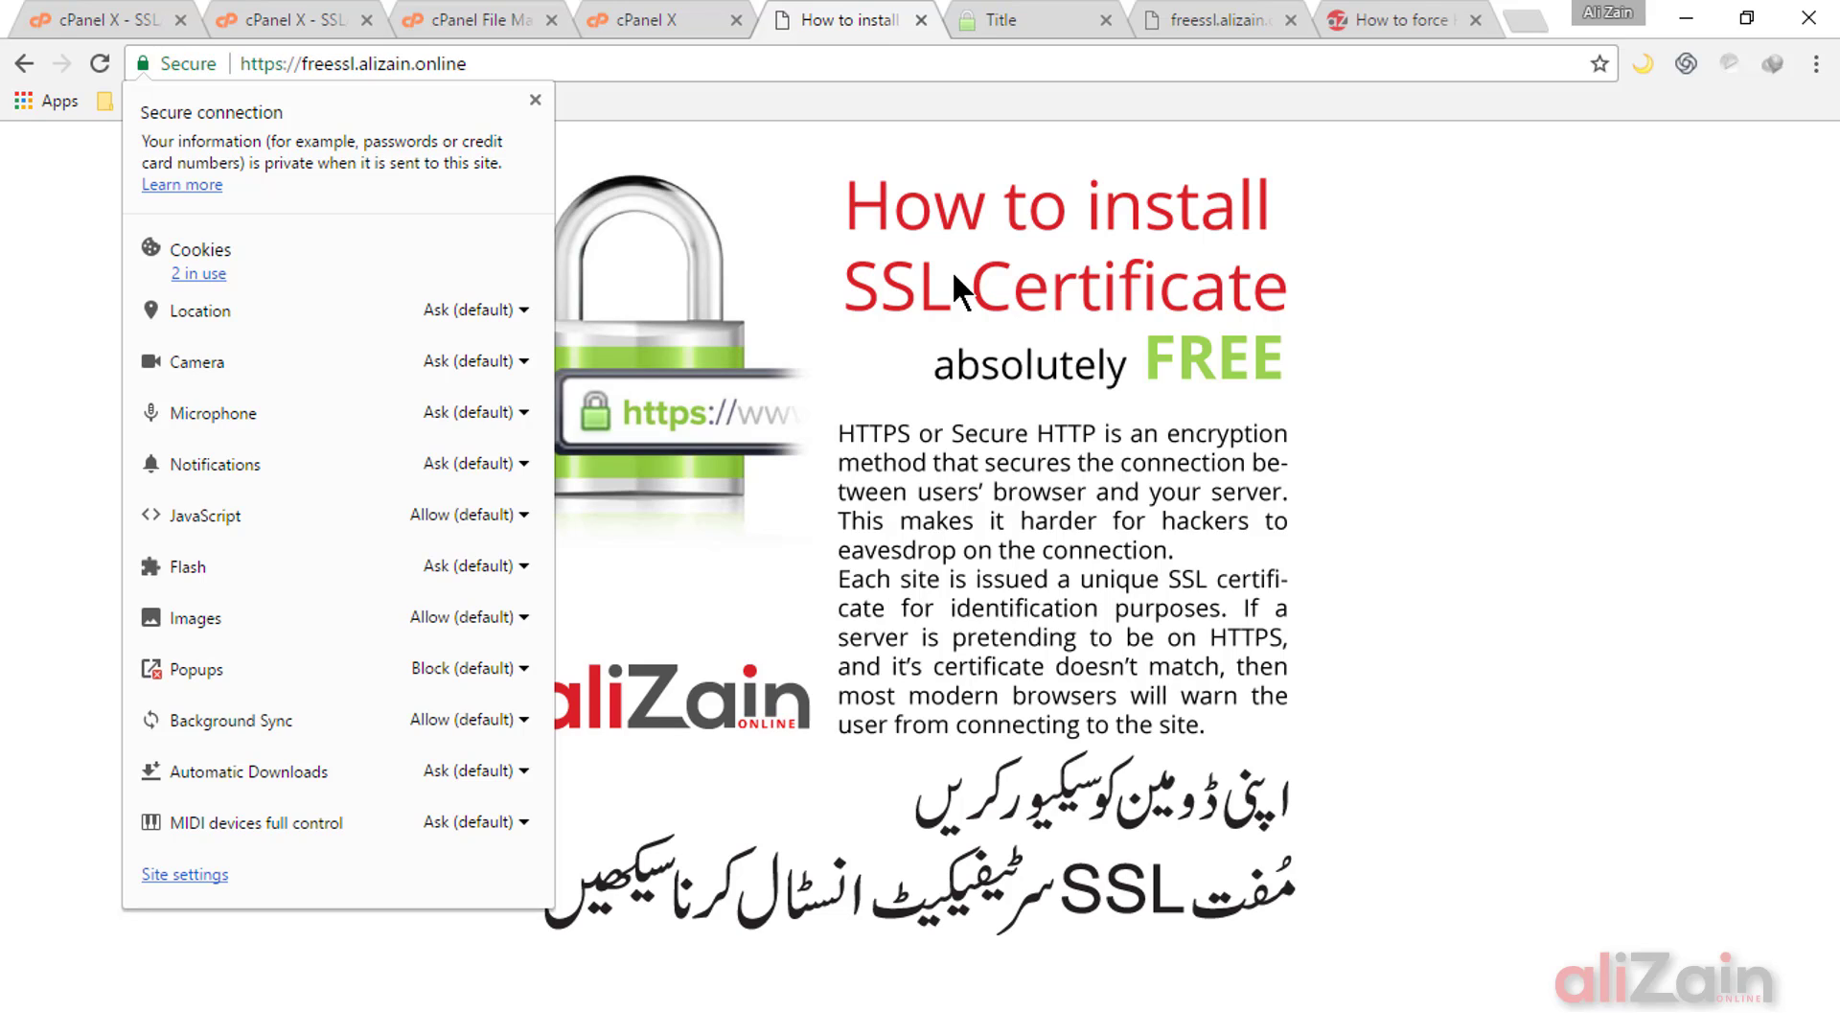
pyautogui.click(971, 388)
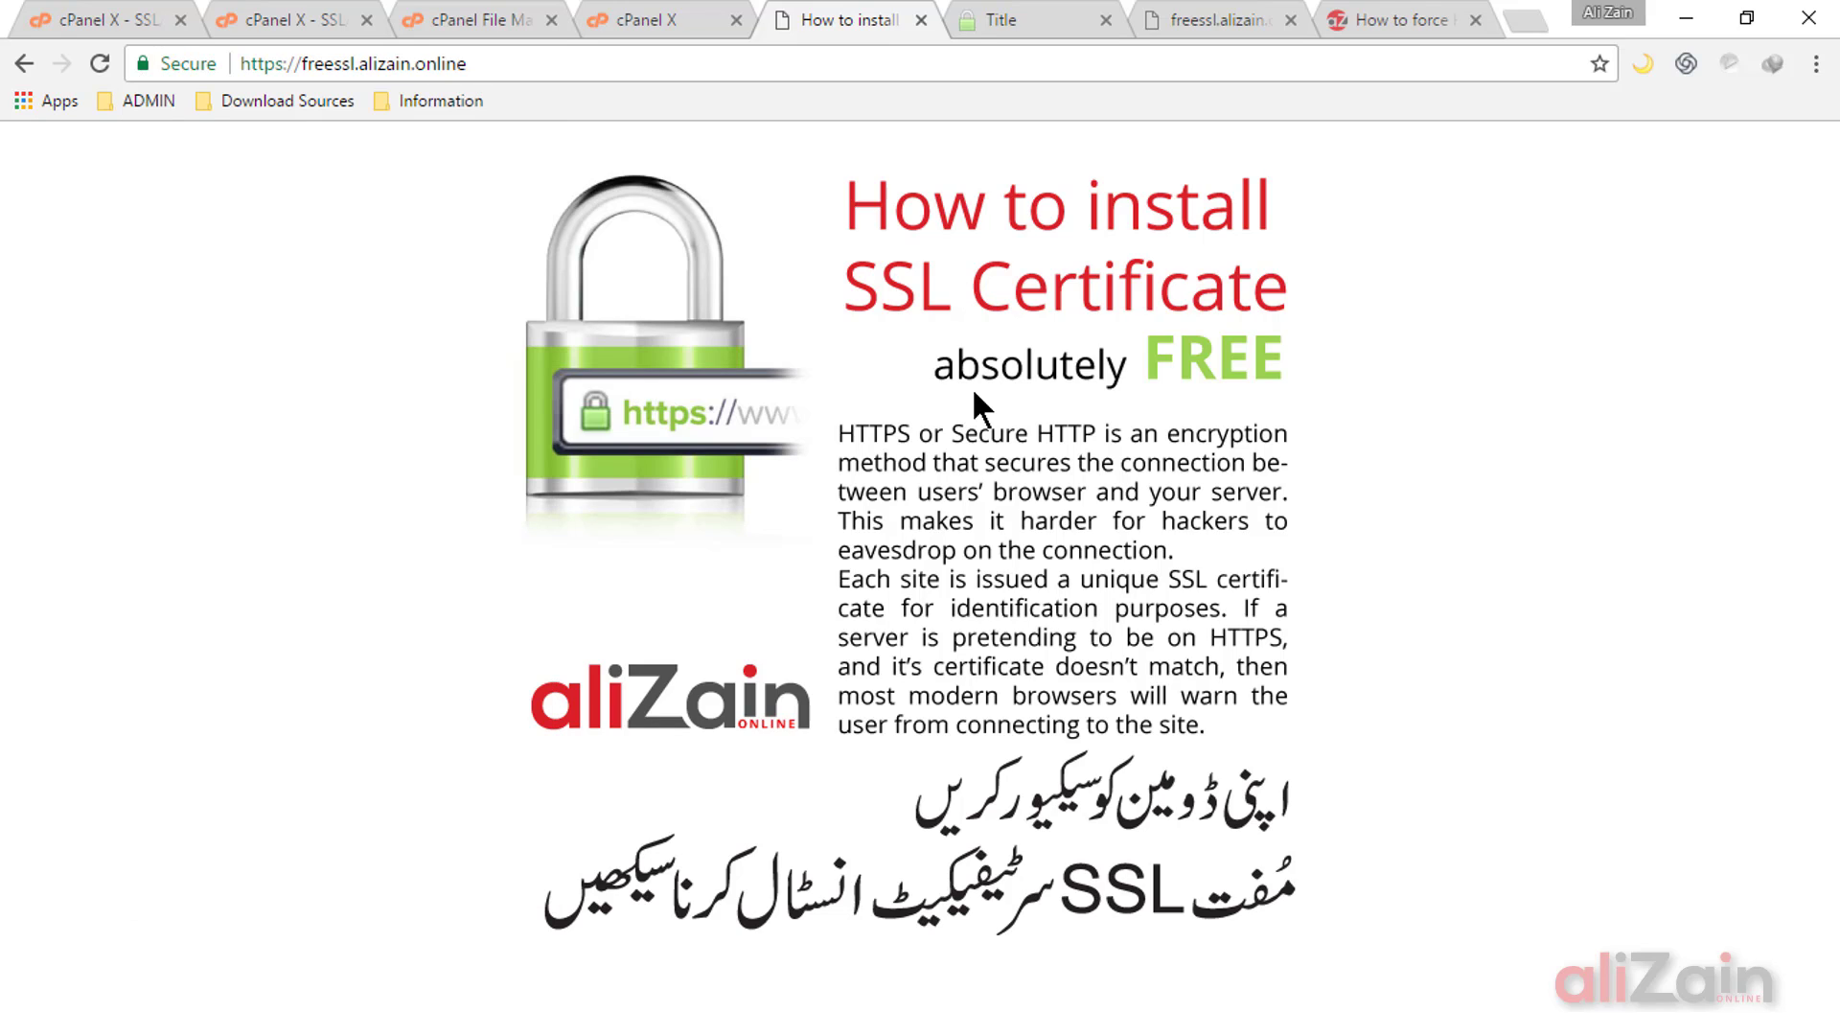